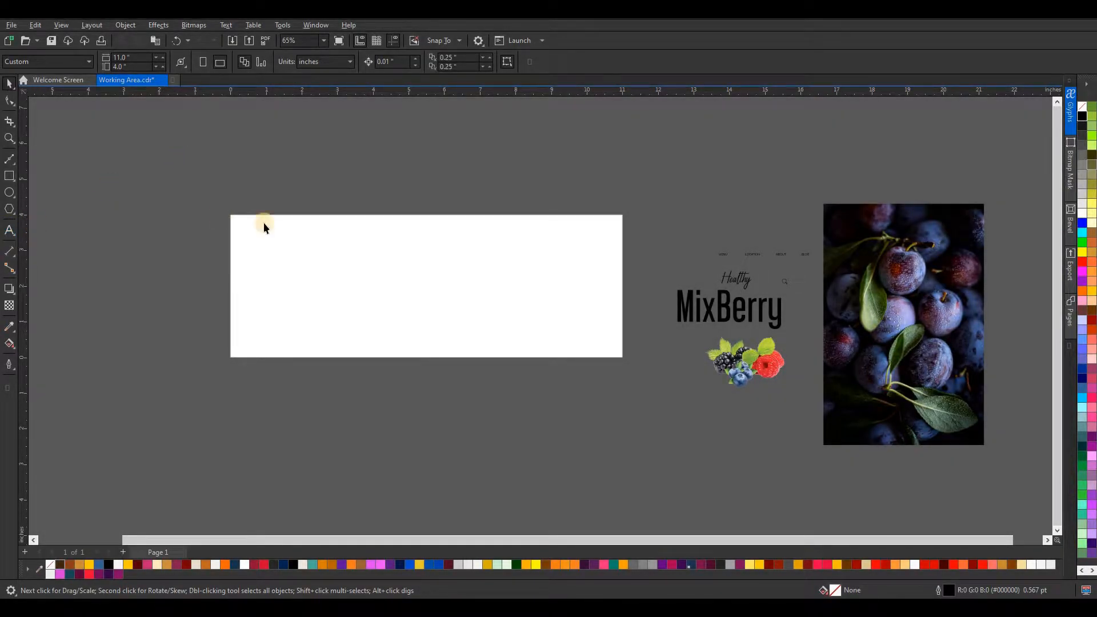
Set the page size to 10 inches wide by 10 inches high
{"action": "left_click", "coordinate": [127, 56]}
{"action": "key", "text": "BackSpace"}
{"action": "key", "text": "BackSpace"}
{"action": "key", "text": "BackSpace"}
{"action": "type", "text": "0"}
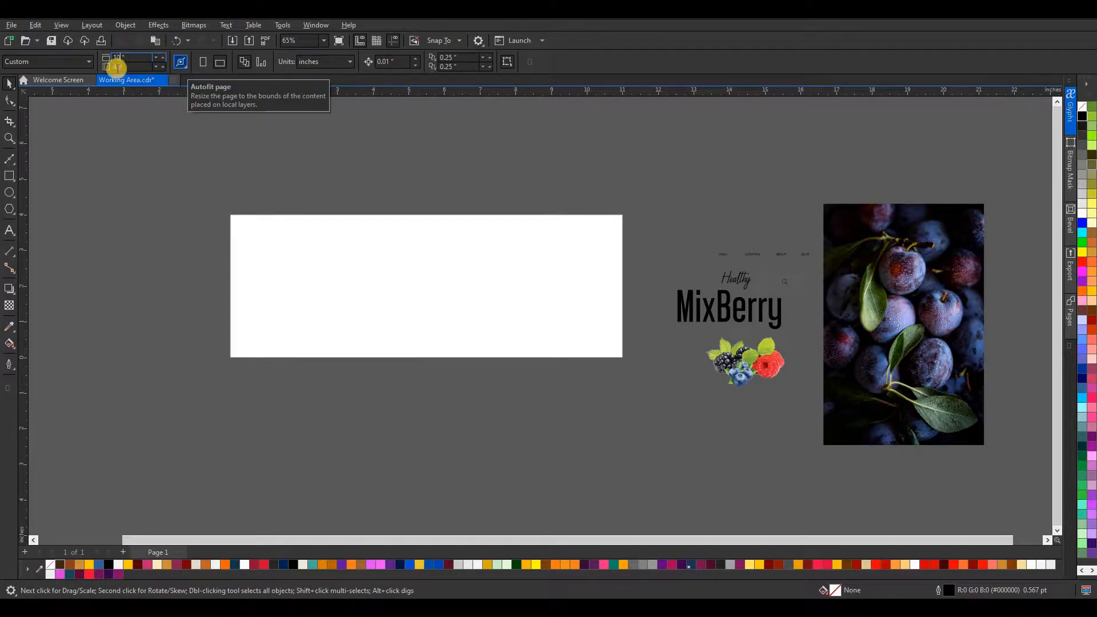
{"action": "key", "text": "Tab"}
{"action": "key", "text": "BackSpace"}
{"action": "key", "text": "BackSpace"}
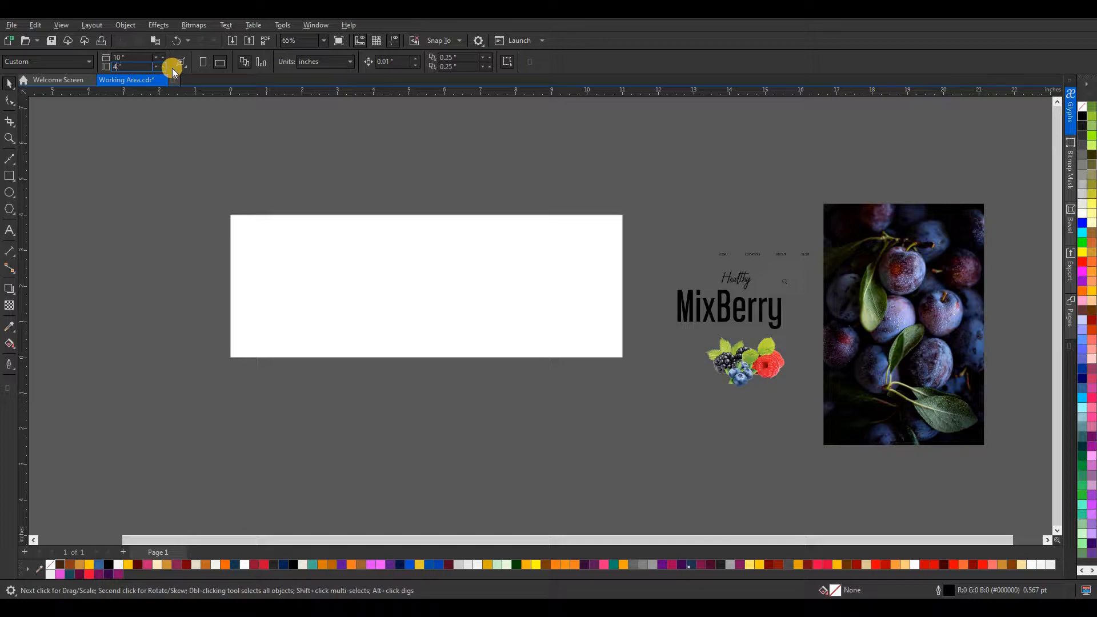
{"action": "key", "text": "BackSpace"}
{"action": "type", "text": "10"}
{"action": "key", "text": "Return"}
{"action": "scroll", "coordinate": [478, 308], "scroll_direction": "down", "scroll_amount": 1}
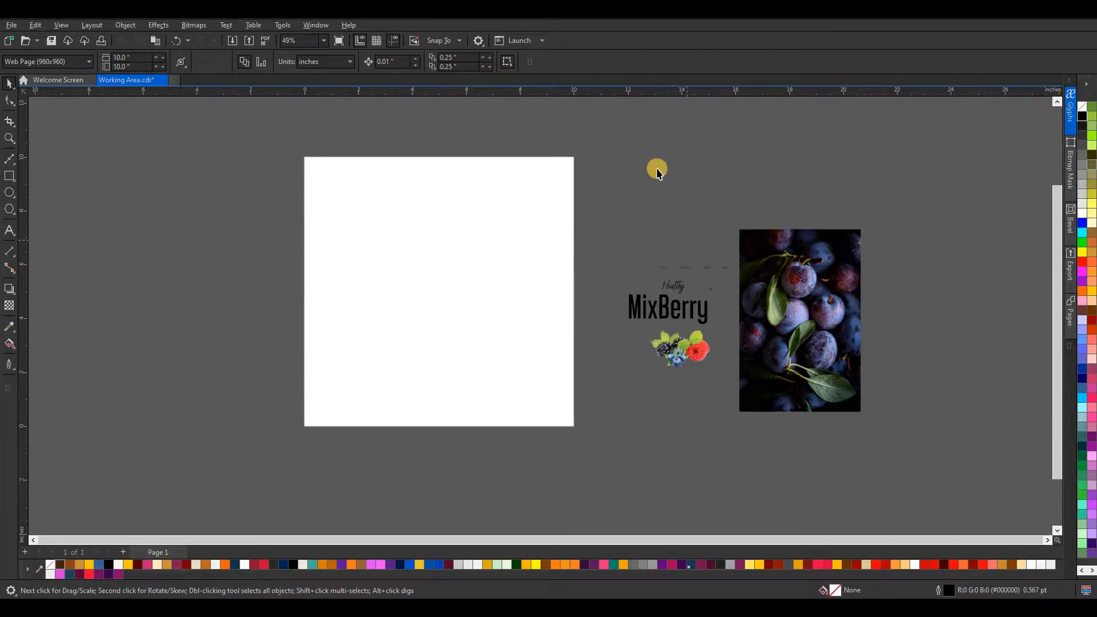
Move the MixBerry artwork and the plum photo together slightly up and closer to the page
{"action": "left_click_drag", "start_coordinate": [914, 446], "coordinate": [928, 448]}
{"action": "left_click_drag", "start_coordinate": [787, 360], "coordinate": [760, 327]}
{"action": "left_click", "coordinate": [916, 231]}
Draw a 10 × 10 inch rectangle that exactly covers the page
{"action": "left_click", "coordinate": [3, 182]}
{"action": "left_click", "coordinate": [8, 177]}
{"action": "left_click_drag", "start_coordinate": [304, 158], "coordinate": [575, 428]}
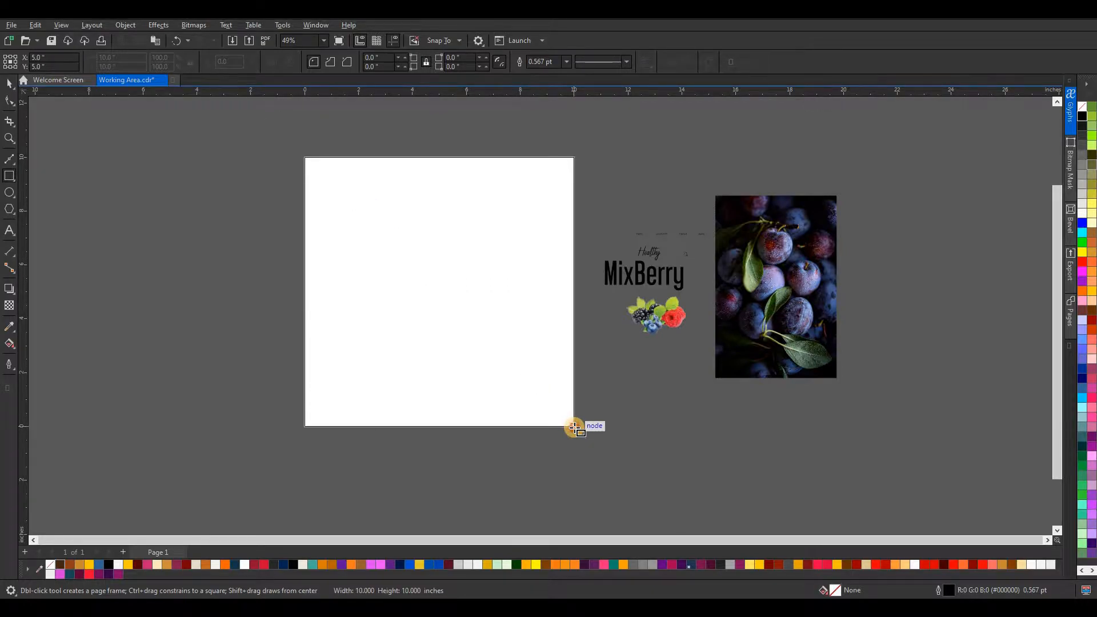
{"action": "left_click_drag", "start_coordinate": [575, 429], "coordinate": [575, 428]}
{"action": "left_click", "coordinate": [9, 84]}
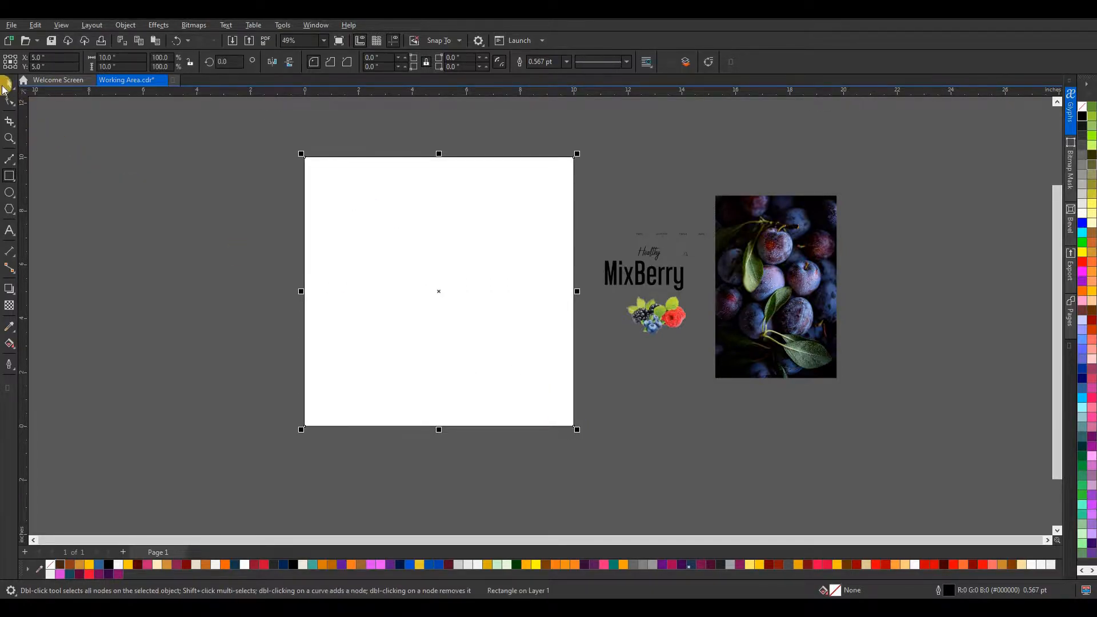
{"action": "left_click", "coordinate": [248, 213]}
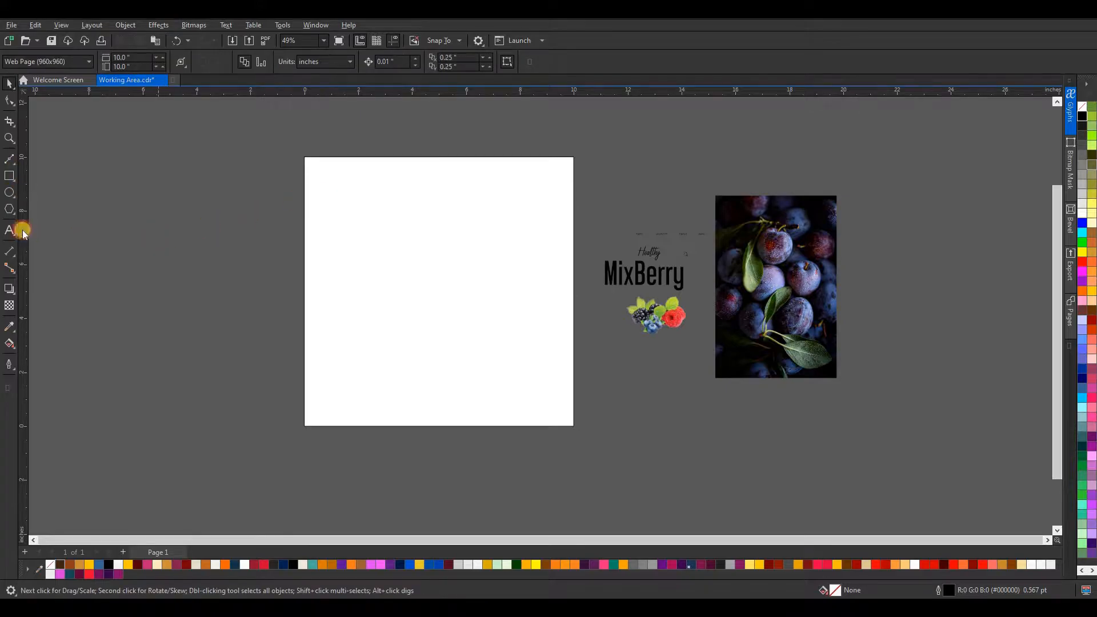
Add the artistic text "Glass Effect" beside the page and enlarge it to about 69 pt
{"action": "left_click", "coordinate": [325, 204]}
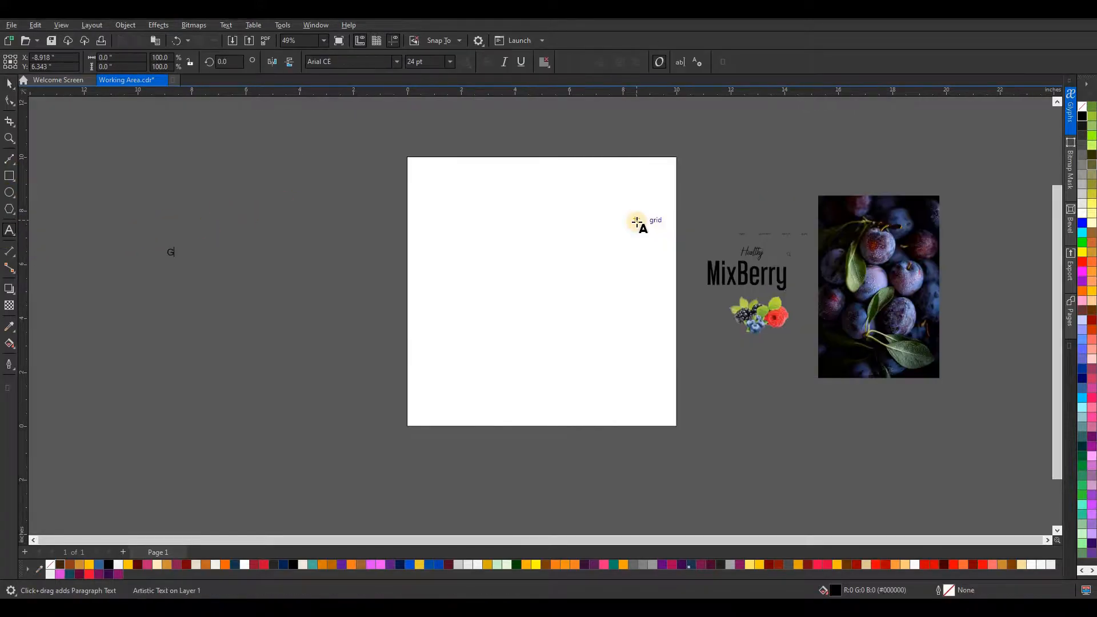
{"action": "type", "text": "Glass Effect"}
{"action": "left_click", "coordinate": [8, 84]}
{"action": "left_click_drag", "start_coordinate": [219, 261], "coordinate": [303, 314]}
{"action": "left_click", "coordinate": [150, 214]}
Move the "Glass Effect" text to just above the page
{"action": "scroll", "coordinate": [149, 211], "scroll_direction": "down", "scroll_amount": 2}
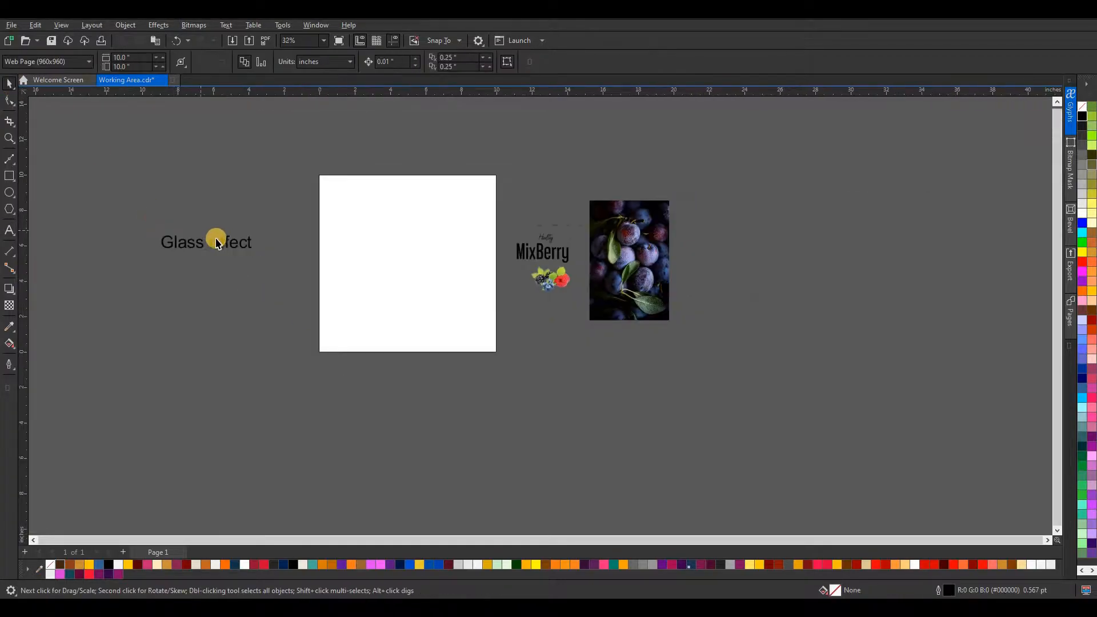
{"action": "left_click_drag", "start_coordinate": [209, 242], "coordinate": [410, 160]}
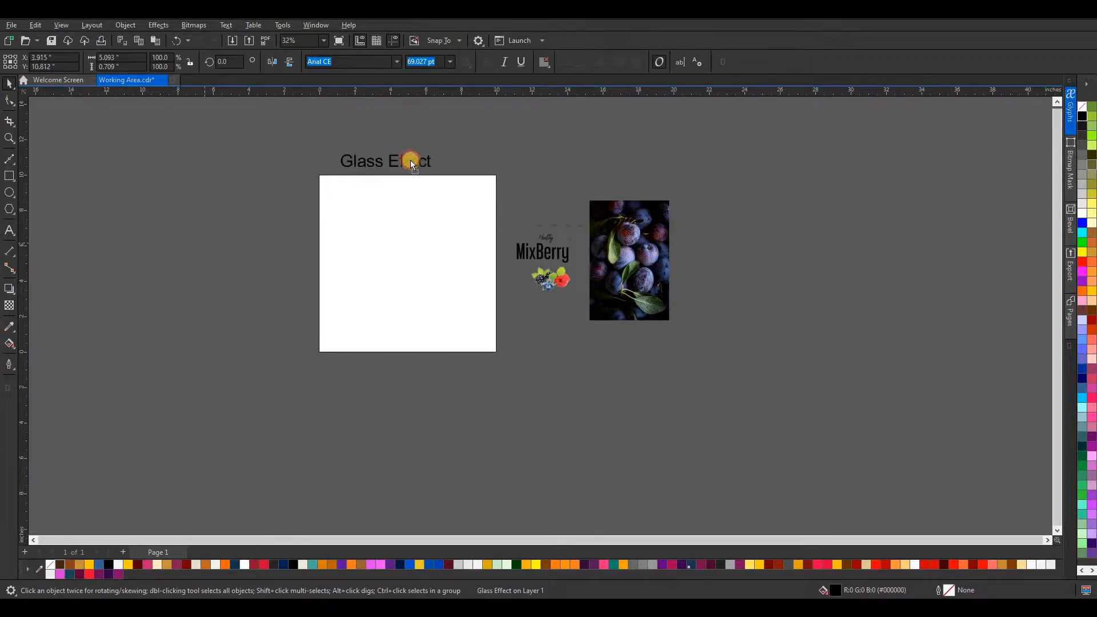
{"action": "left_click", "coordinate": [441, 225]}
{"action": "scroll", "coordinate": [442, 227], "scroll_direction": "up", "scroll_amount": 2}
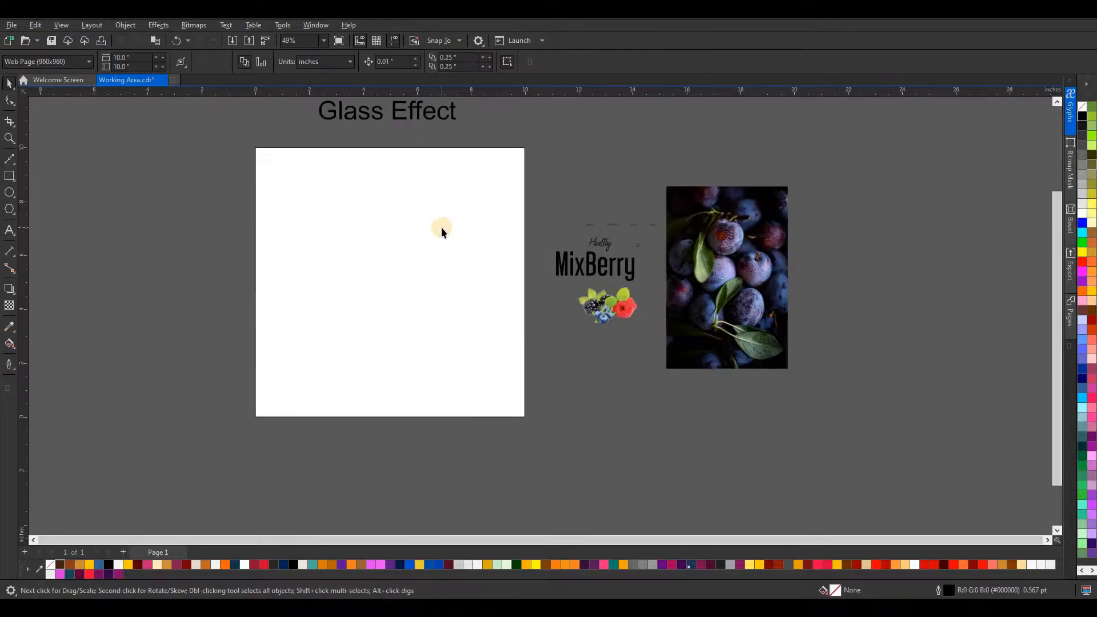
Center the plum photo on the page and scale it proportionally to about 10 × 15 inches
{"action": "left_click", "coordinate": [435, 250]}
{"action": "left_click", "coordinate": [747, 273]}
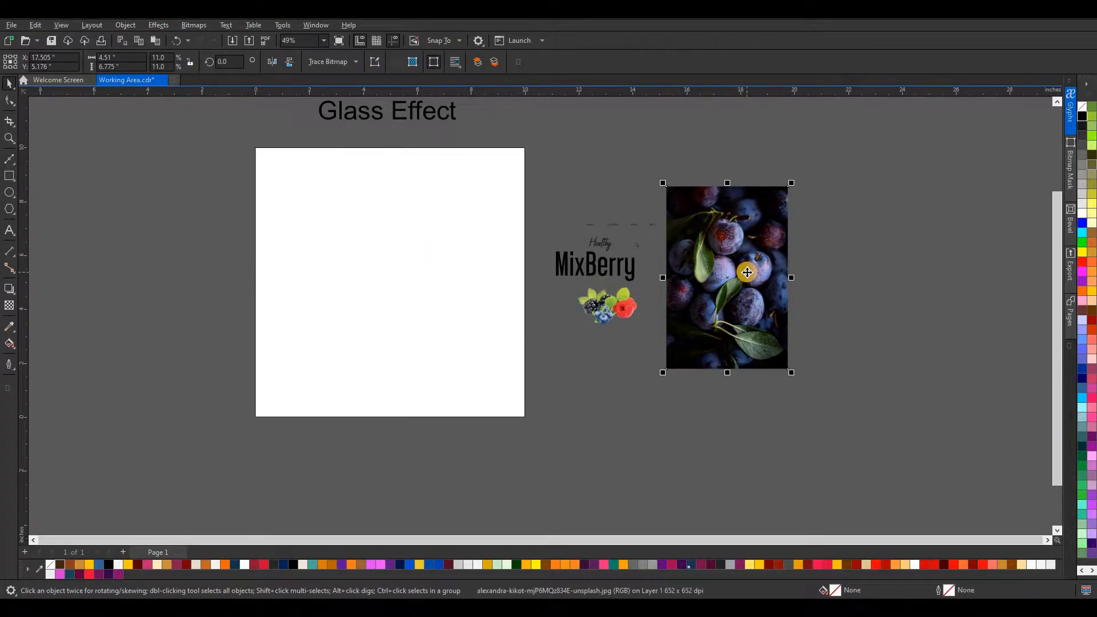
{"action": "key", "text": "p"}
{"action": "left_click_drag", "start_coordinate": [454, 377], "coordinate": [623, 492]}
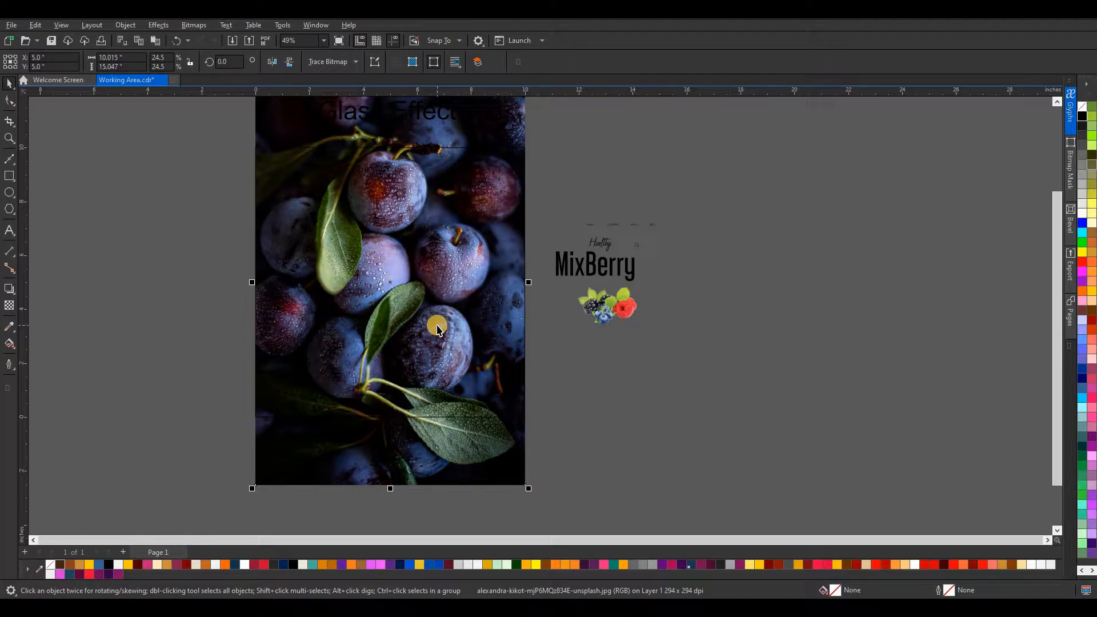
Fill the page-sized rectangle with light grey (#F5F5F5)
{"action": "key", "text": "Escape"}
{"action": "left_click", "coordinate": [491, 331]}
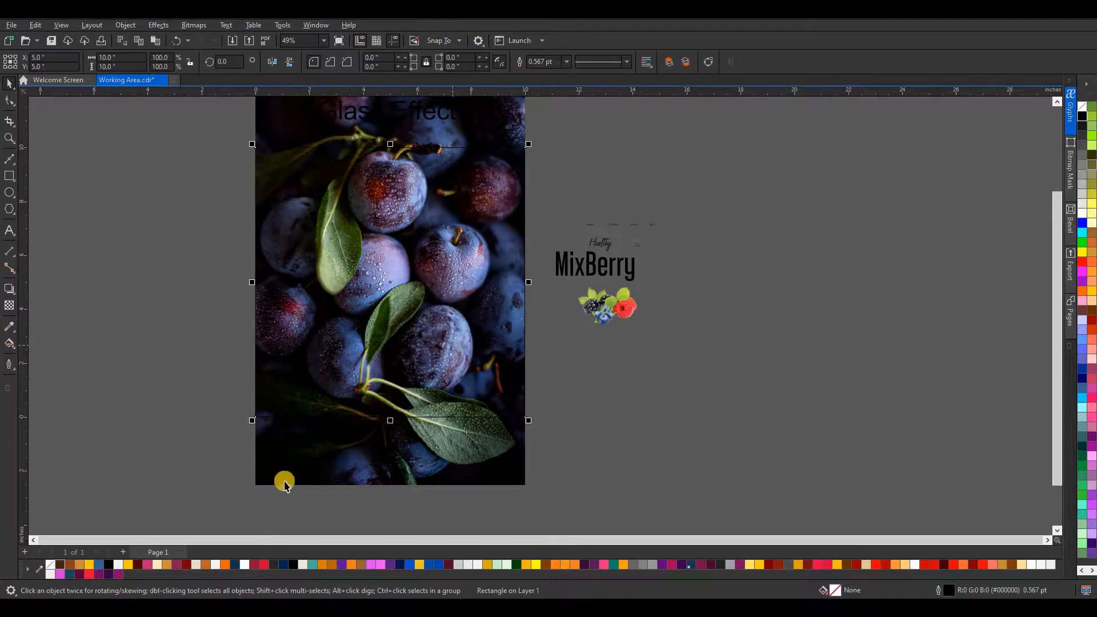
{"action": "left_click", "coordinate": [117, 566]}
Enlarge the plum photo slightly from its center to about 10.24 × 15.39 inches
{"action": "left_click", "coordinate": [444, 445]}
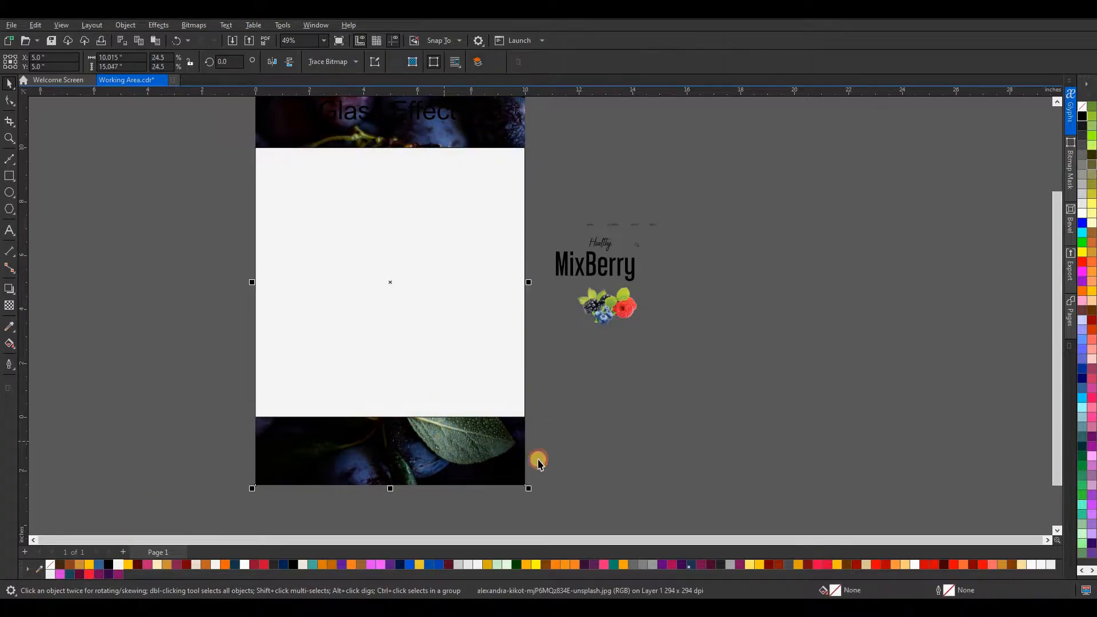
{"action": "left_click_drag", "start_coordinate": [530, 490], "coordinate": [531, 492]}
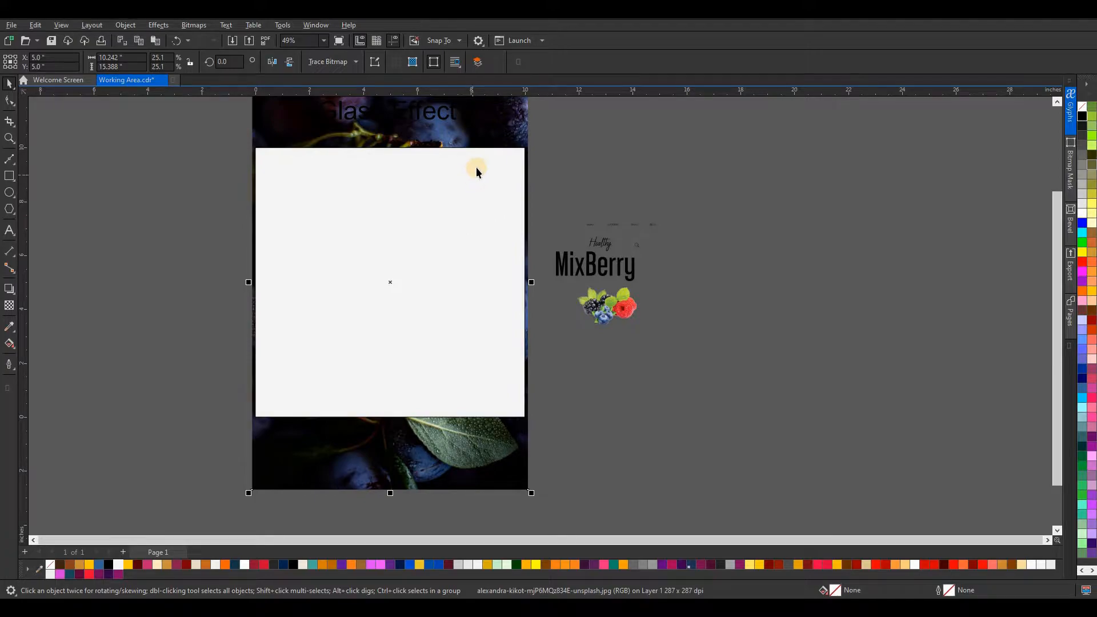
Set the height of the light grey rectangle to 12 inches, keeping it centered on the page
{"action": "left_click", "coordinate": [422, 251]}
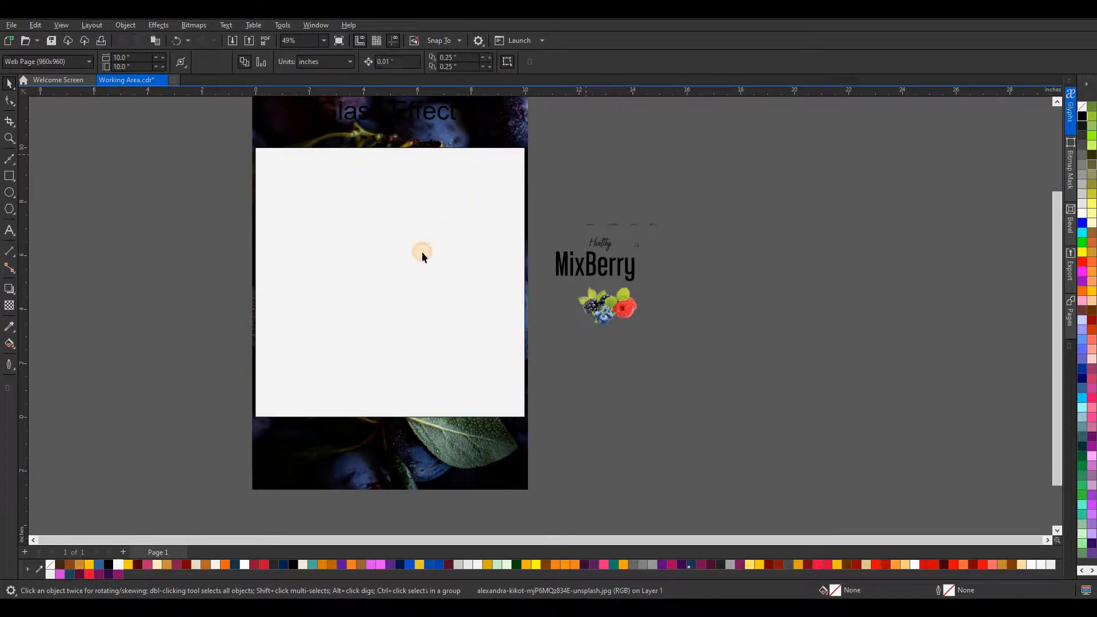
{"action": "scroll", "coordinate": [417, 238], "scroll_direction": "down", "scroll_amount": 2}
{"action": "left_click", "coordinate": [112, 67]}
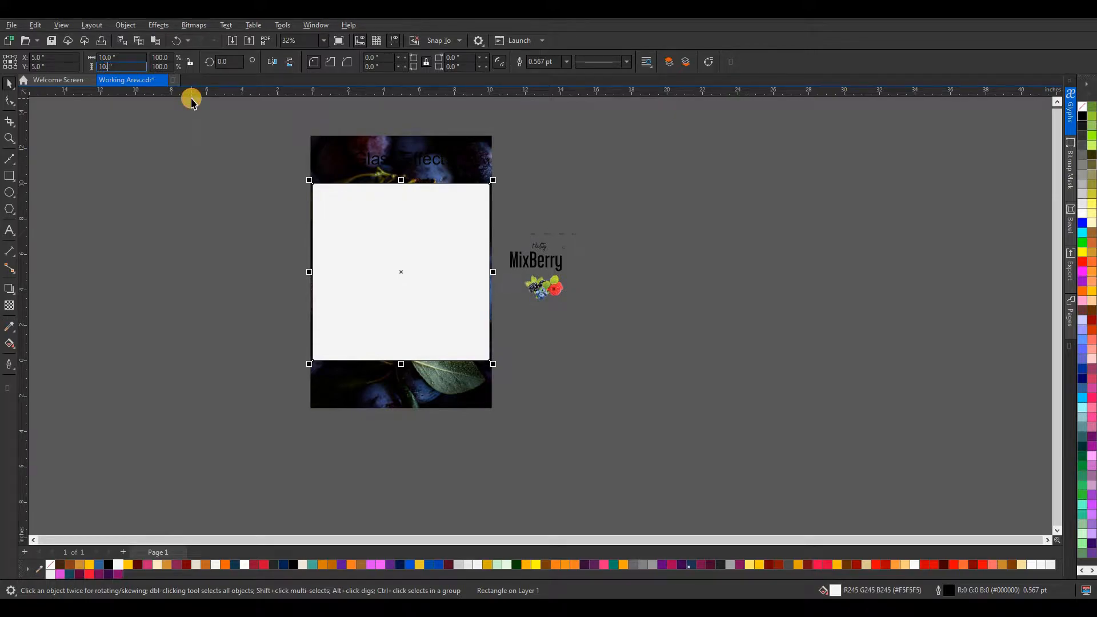
{"action": "key", "text": "Return"}
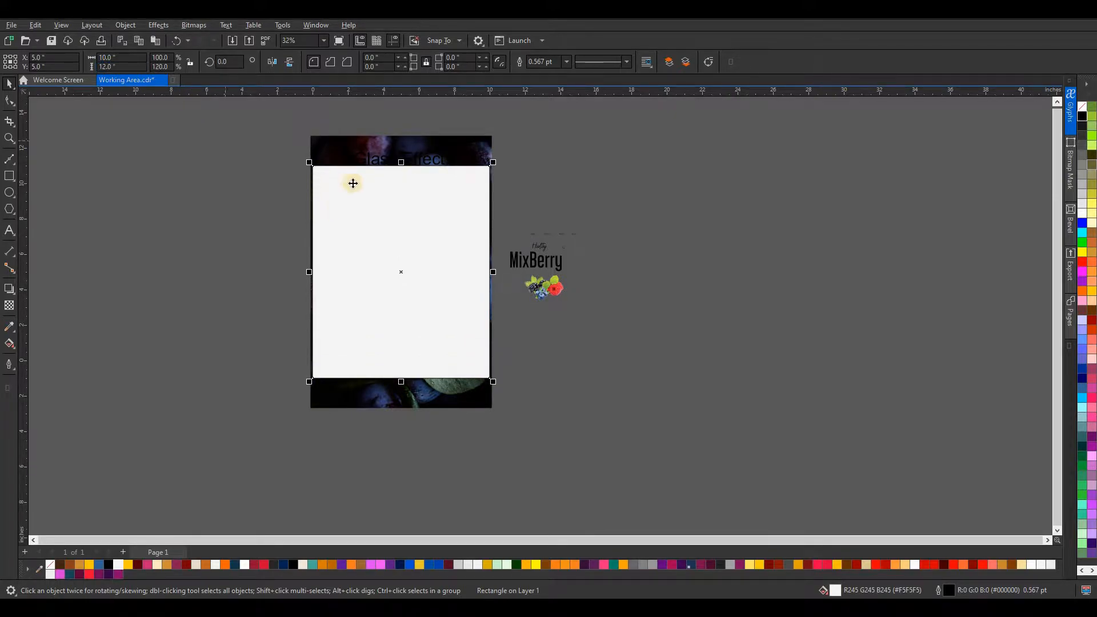
Bring the plum photo in front of all objects and send it behind them again
{"action": "left_click", "coordinate": [423, 140]}
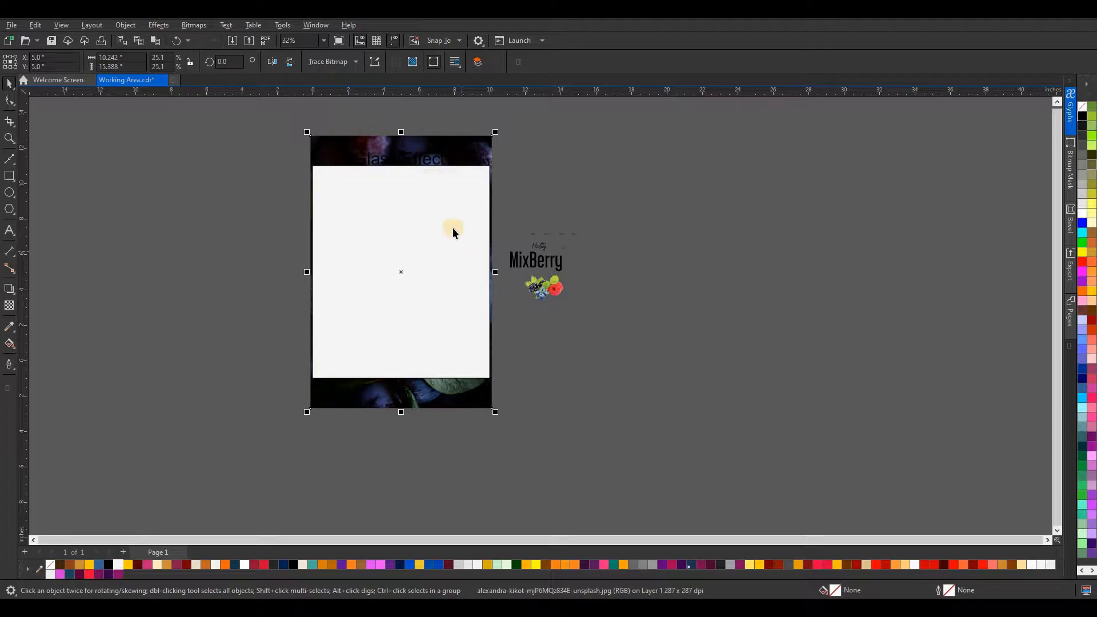
{"action": "scroll", "coordinate": [434, 153], "scroll_direction": "up", "scroll_amount": 1}
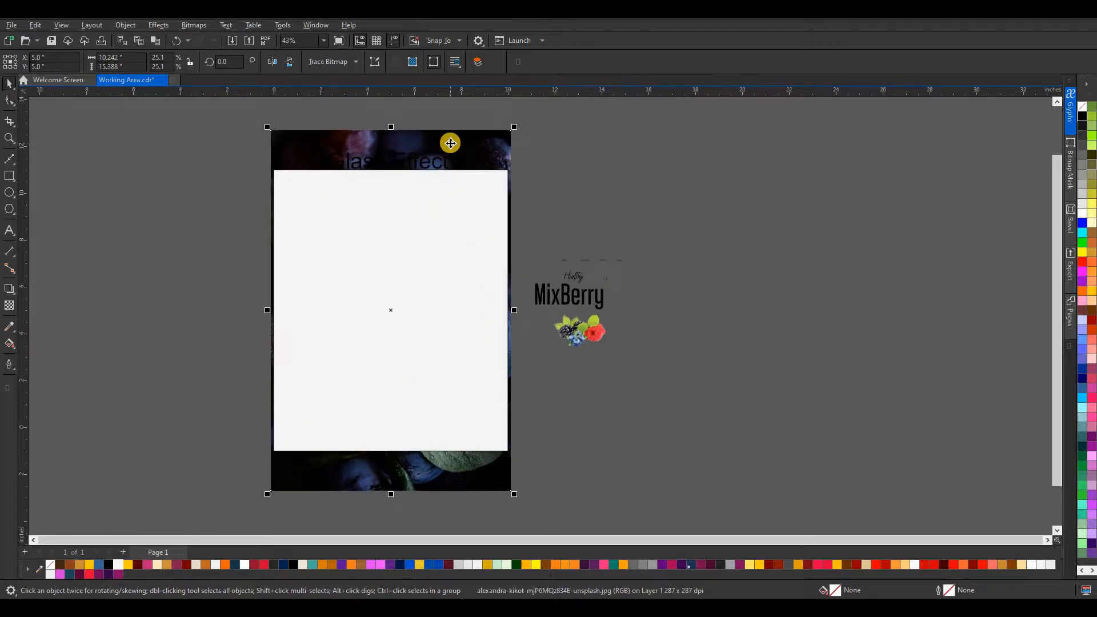
{"action": "key", "text": "shift+Page_Up"}
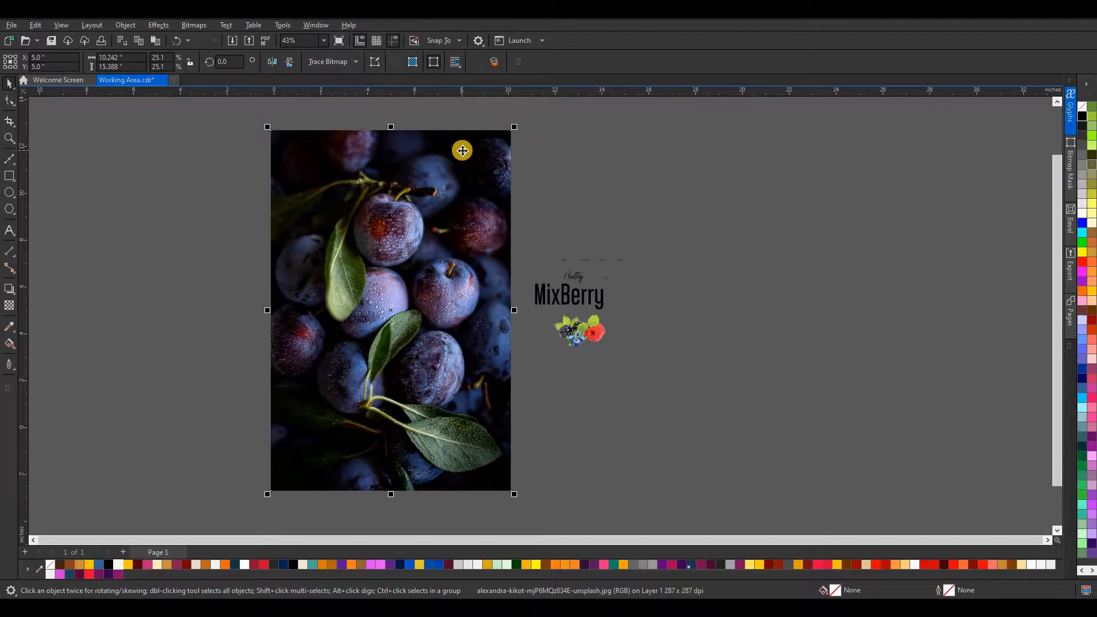
{"action": "key", "text": "shift+Page_Down"}
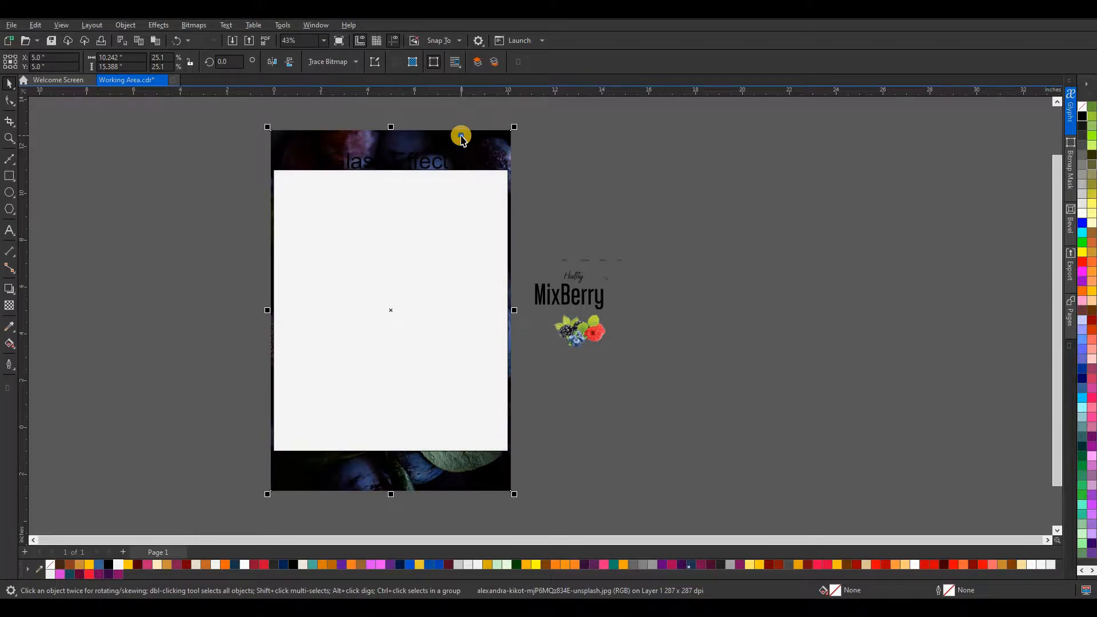
{"action": "right_click", "coordinate": [461, 140]}
{"action": "left_click", "coordinate": [632, 139]}
Darken the plum photo with a Gamma adjustment of 0.85
{"action": "left_click", "coordinate": [477, 140]}
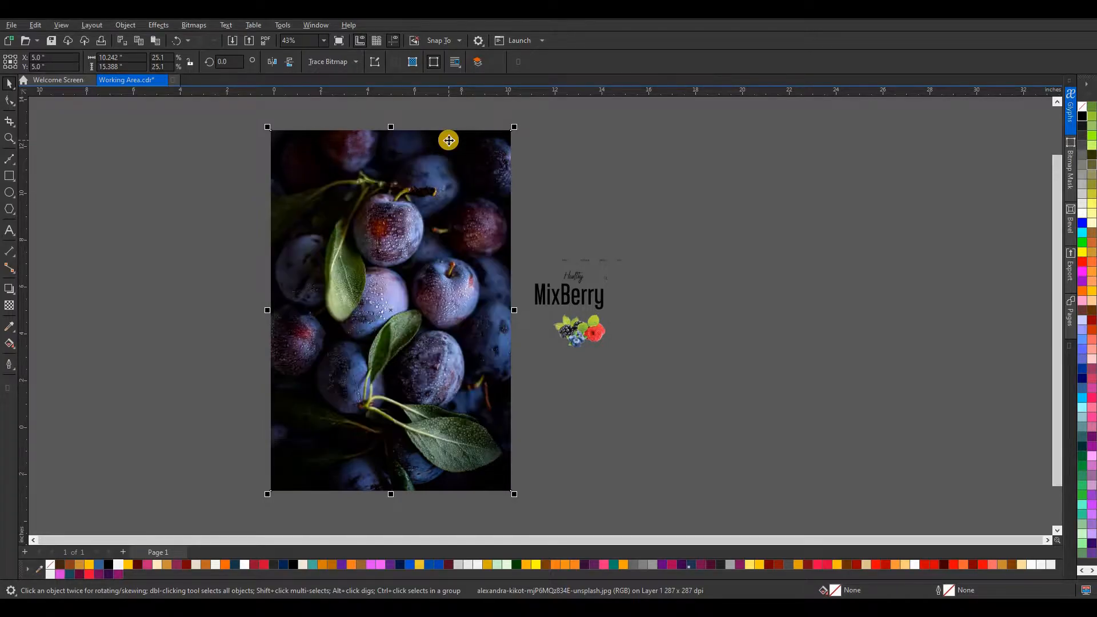
{"action": "left_click", "coordinate": [160, 26]}
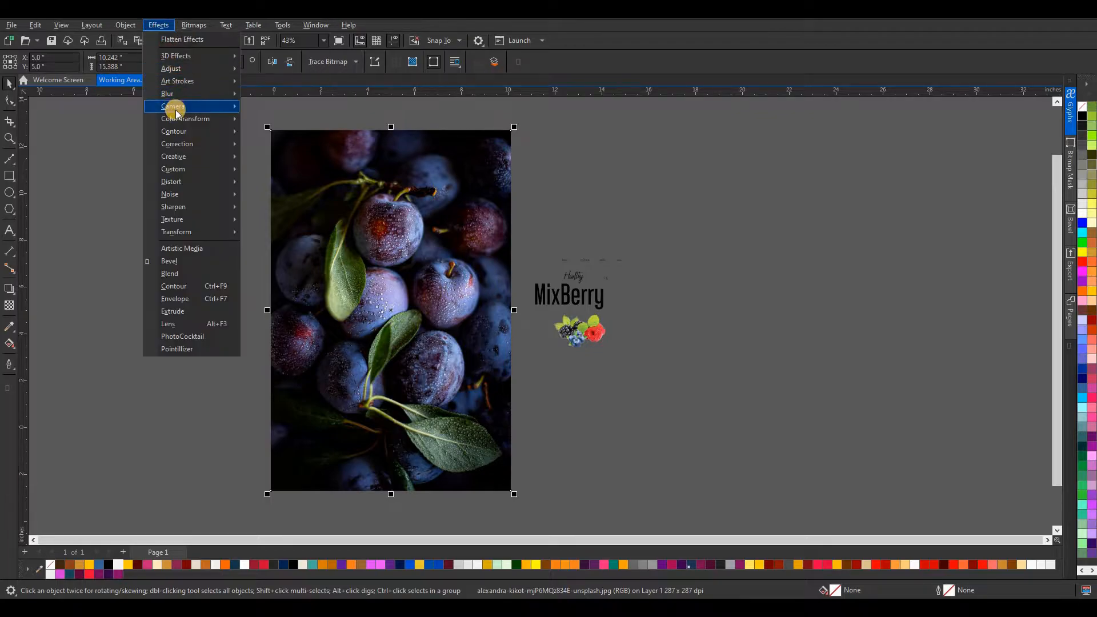
{"action": "mouse_move", "coordinate": [188, 70]}
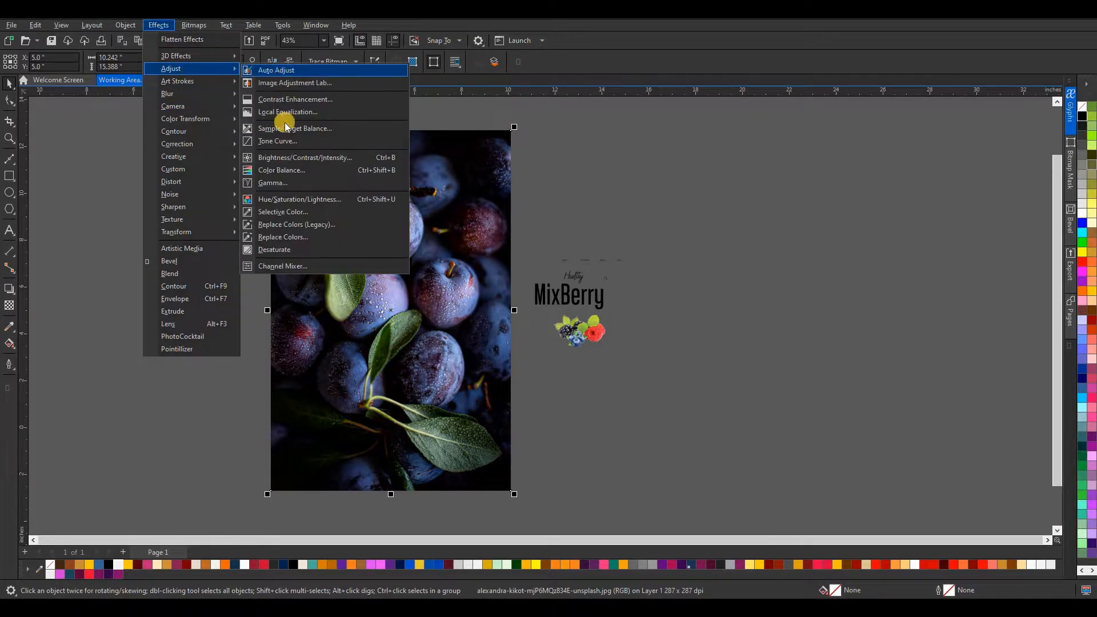
{"action": "left_click", "coordinate": [285, 182]}
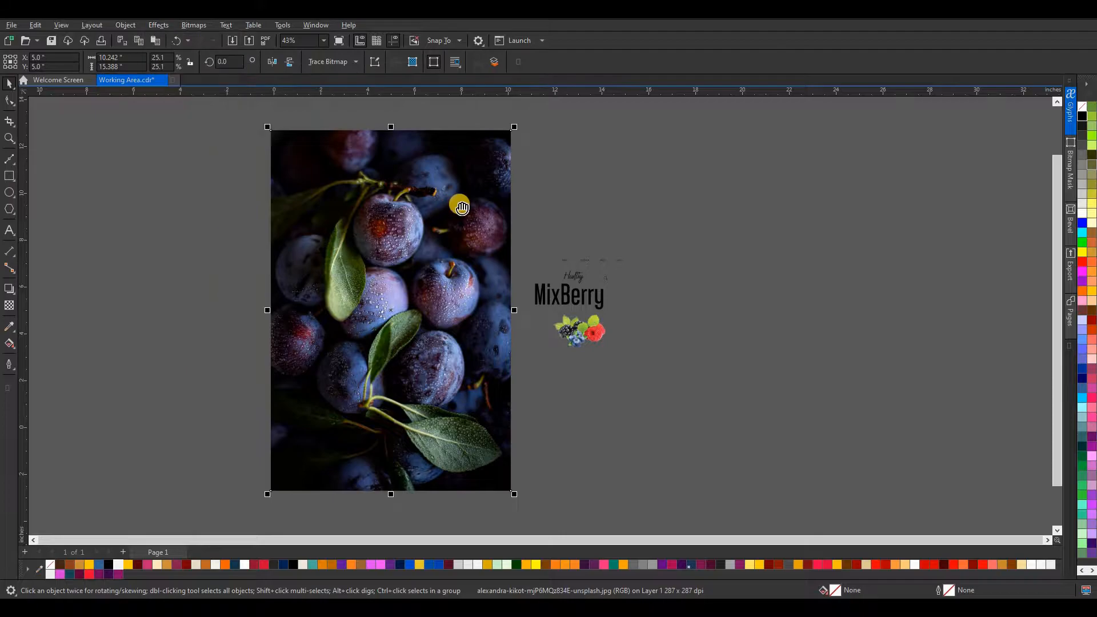
{"action": "left_click_drag", "start_coordinate": [543, 297], "coordinate": [550, 294]}
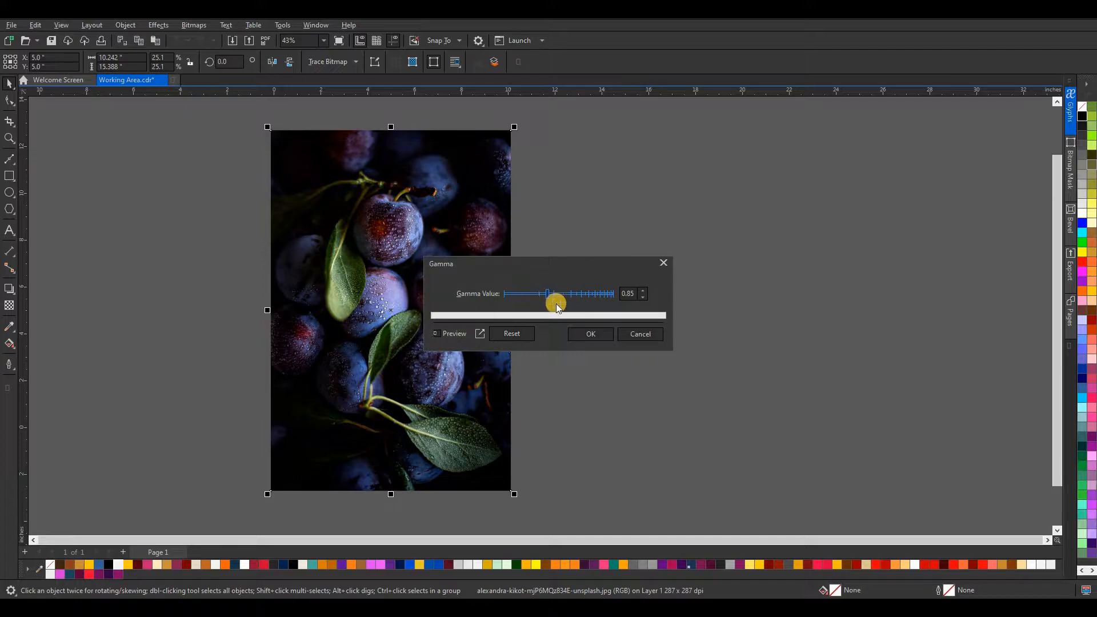
{"action": "left_click", "coordinate": [582, 334]}
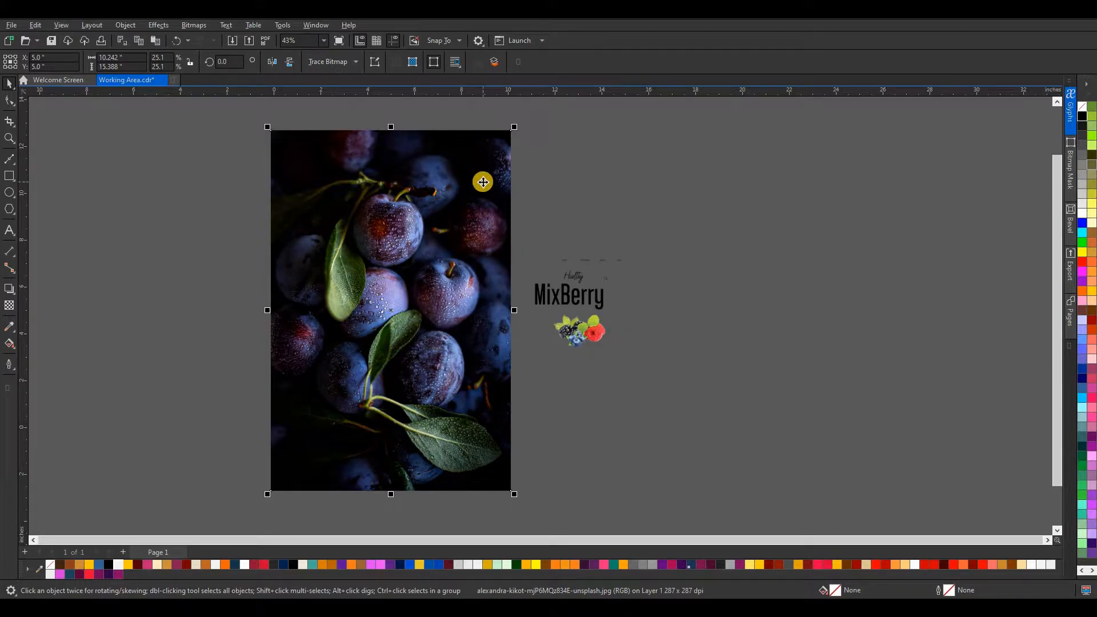
Send the darkened plum photo to the back and PowerClip it inside the light grey rectangle
{"action": "key", "text": "shift+Page_Down"}
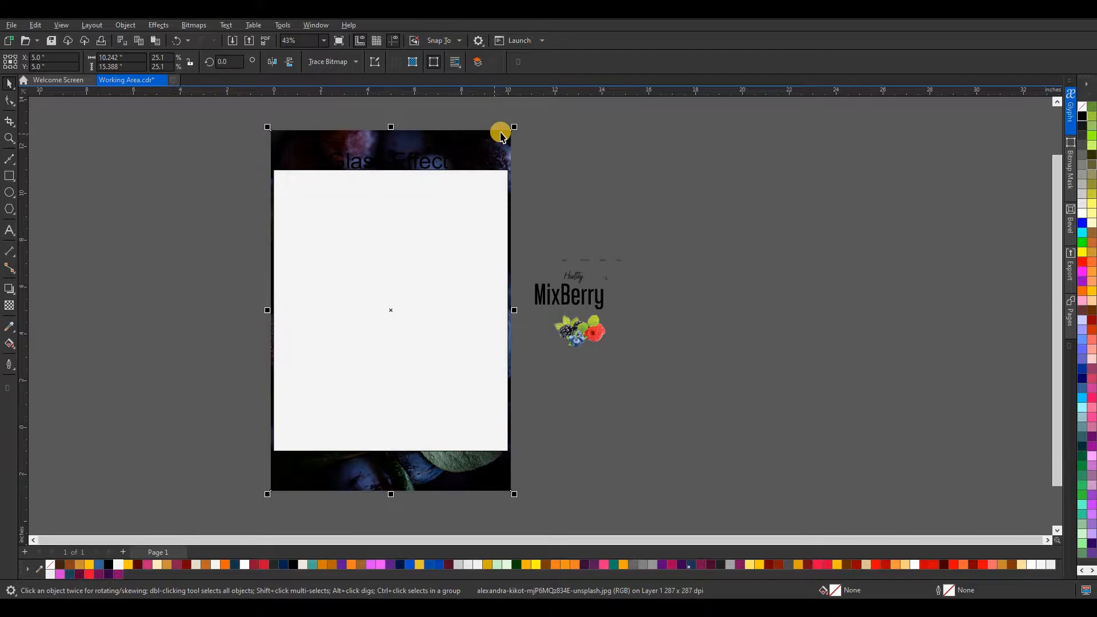
{"action": "right_click", "coordinate": [500, 135]}
{"action": "left_click", "coordinate": [529, 294]}
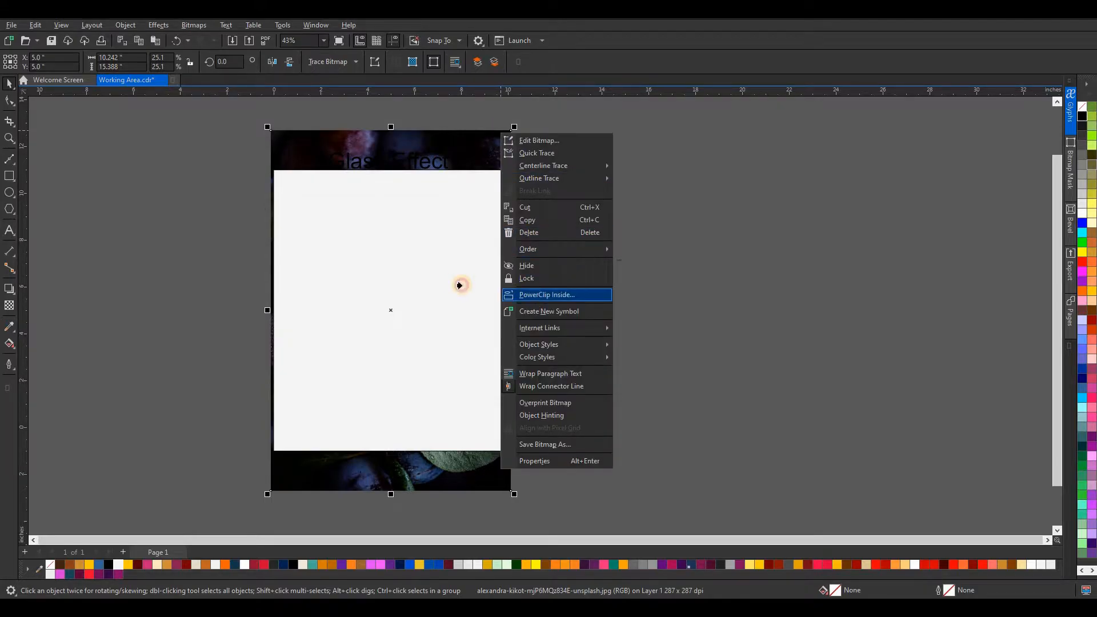
{"action": "left_click", "coordinate": [455, 283]}
{"action": "left_click", "coordinate": [558, 207]}
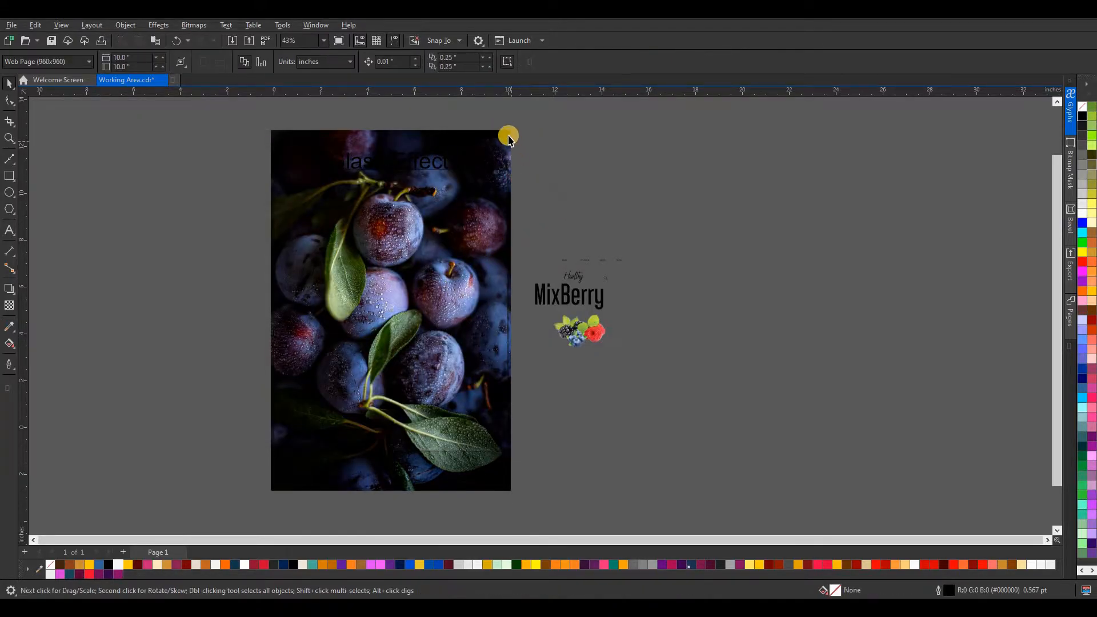
Remove the outline from the PowerClip rectangle that holds the plum photo
{"action": "left_click", "coordinate": [441, 245]}
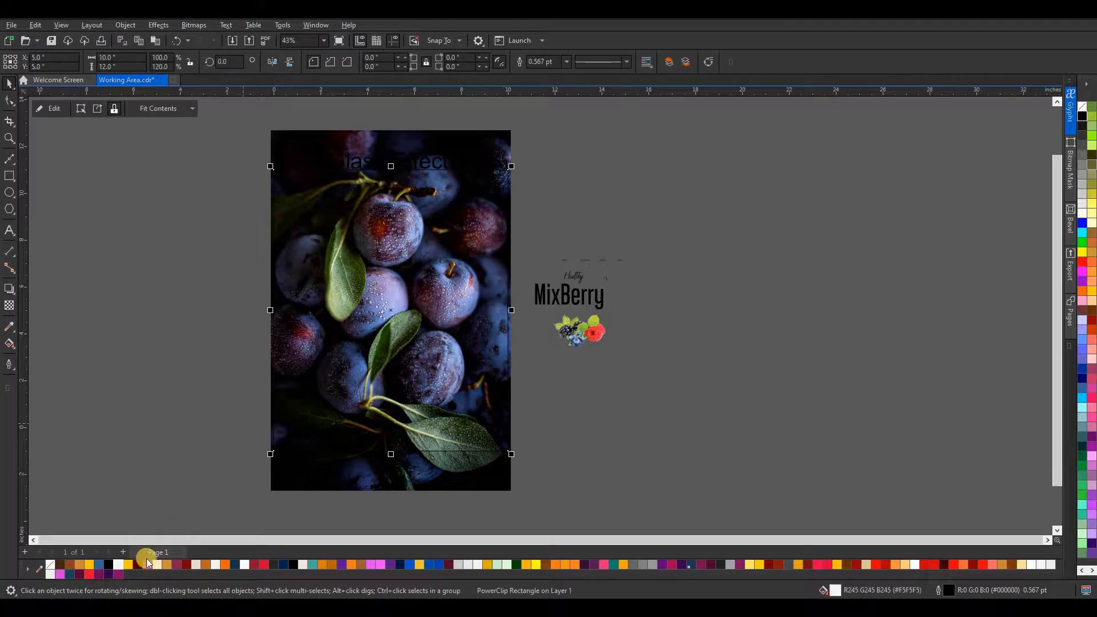
{"action": "right_click", "coordinate": [50, 565]}
{"action": "left_click", "coordinate": [122, 396]}
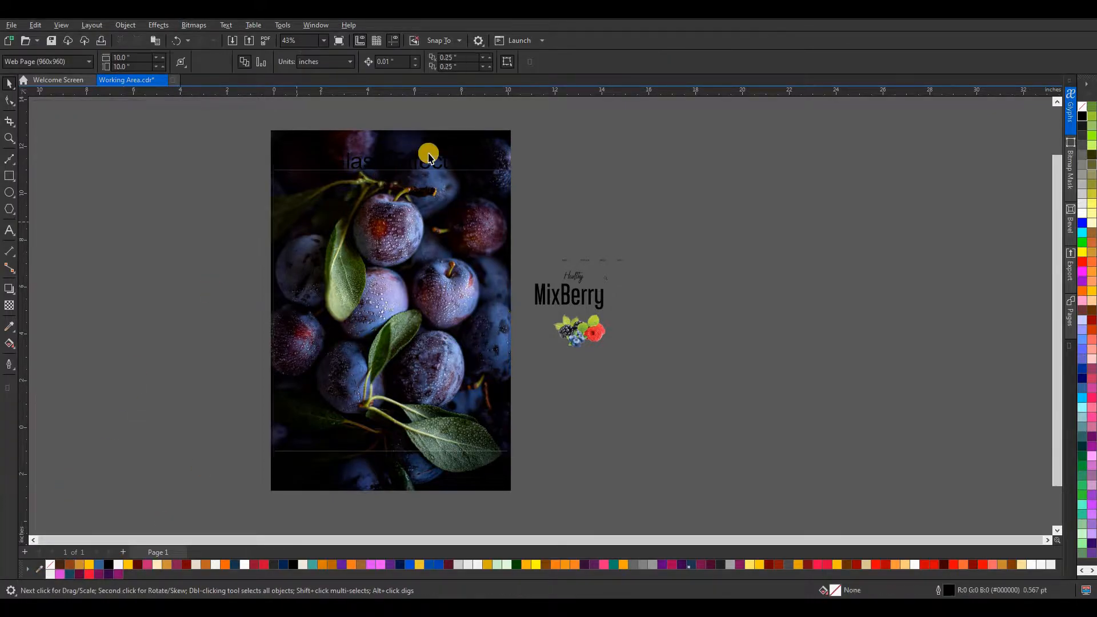
{"action": "left_click", "coordinate": [388, 257]}
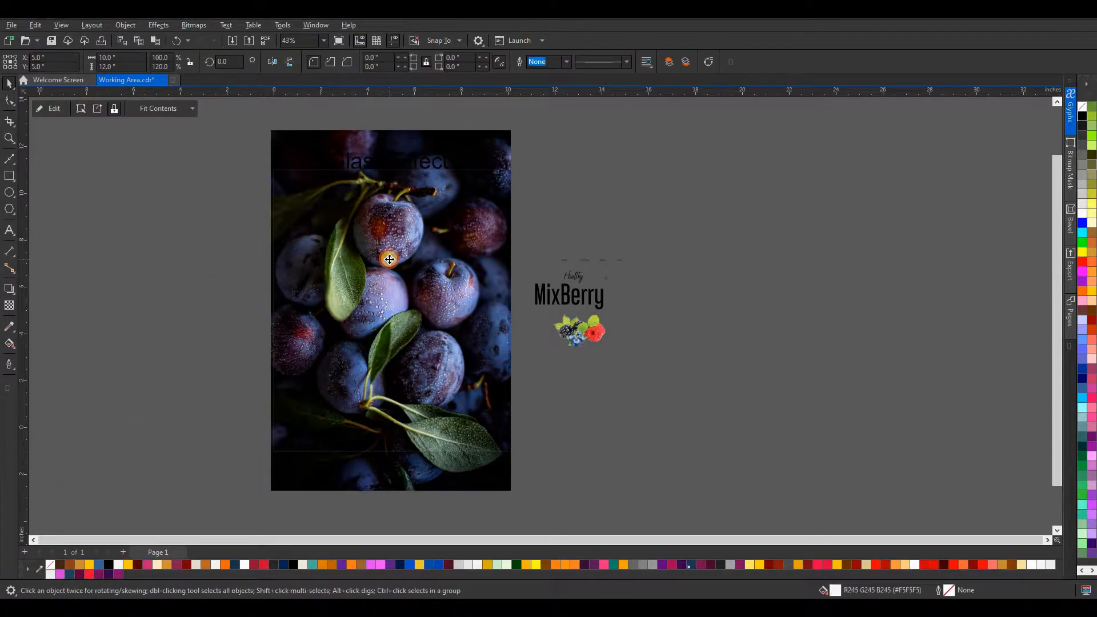
{"action": "left_click", "coordinate": [535, 238]}
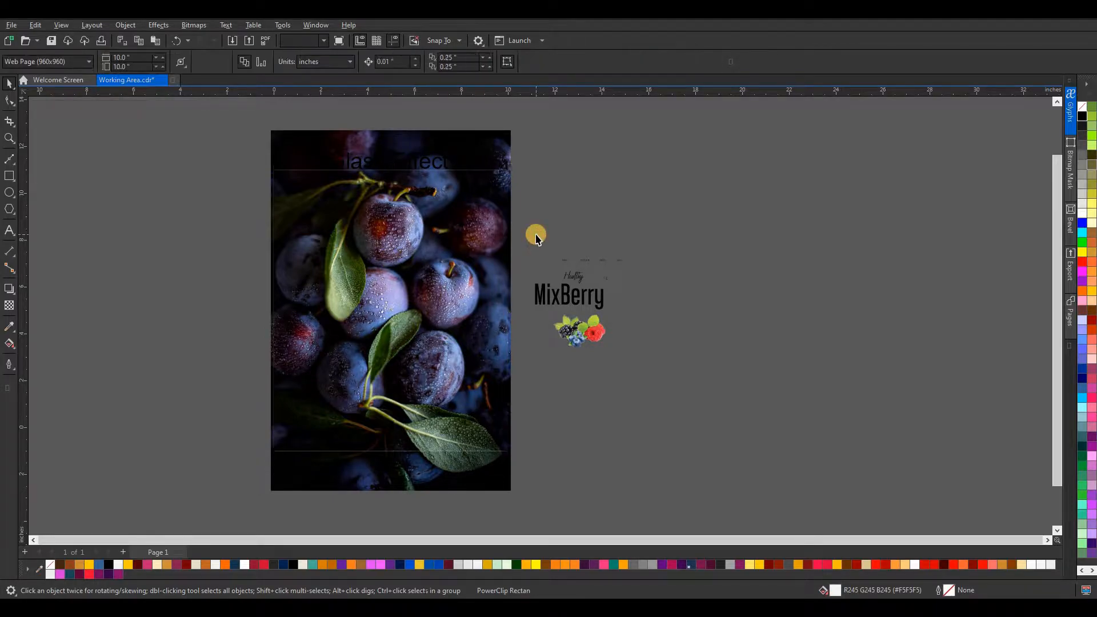
Give the 10 × 12 in unfilled rectangle over the plum photo a yellow outline
{"action": "scroll", "coordinate": [399, 266], "scroll_direction": "up", "scroll_amount": 1}
{"action": "left_click", "coordinate": [397, 264]}
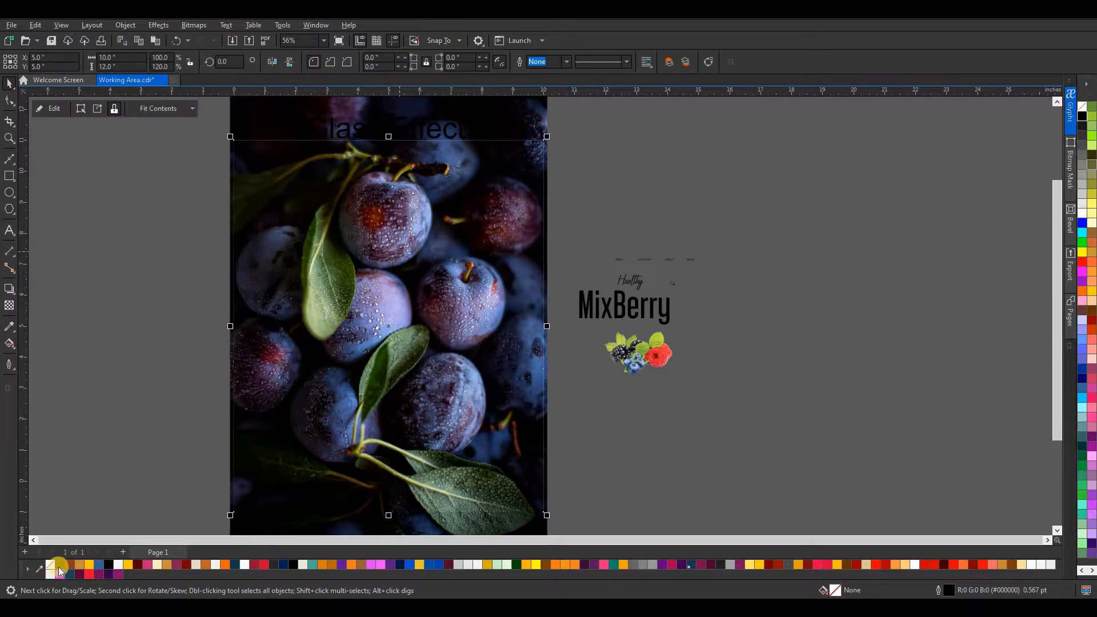
{"action": "left_click", "coordinate": [180, 345]}
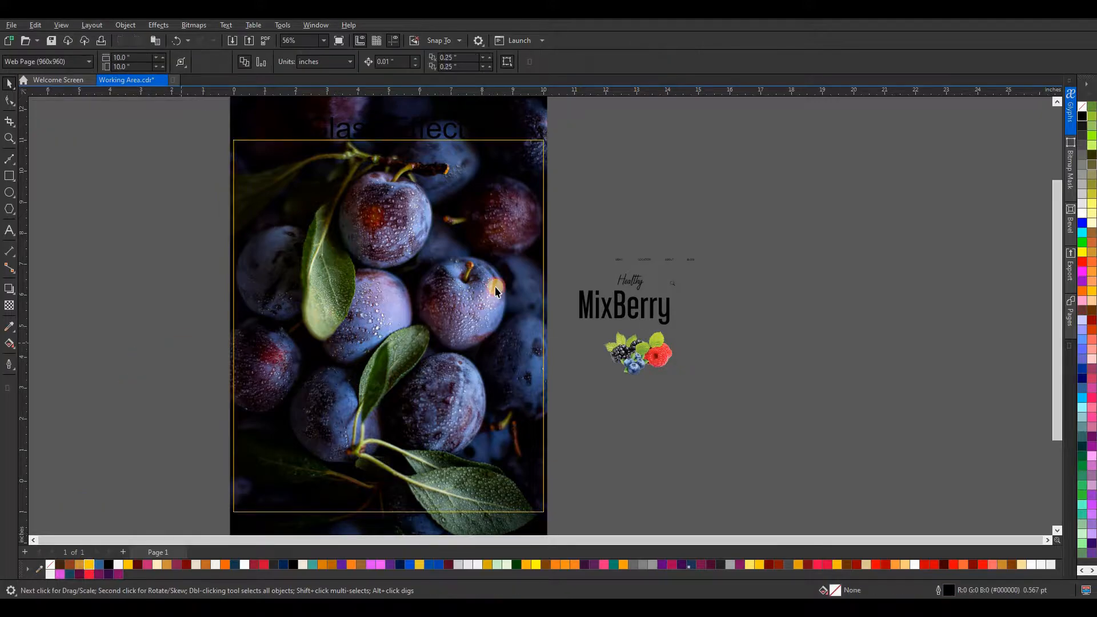
Move the "Glass Effect" text off the plum photo to the empty area above the MixBerry artwork
{"action": "scroll", "coordinate": [498, 288], "scroll_direction": "down", "scroll_amount": 1}
{"action": "left_click", "coordinate": [448, 169]}
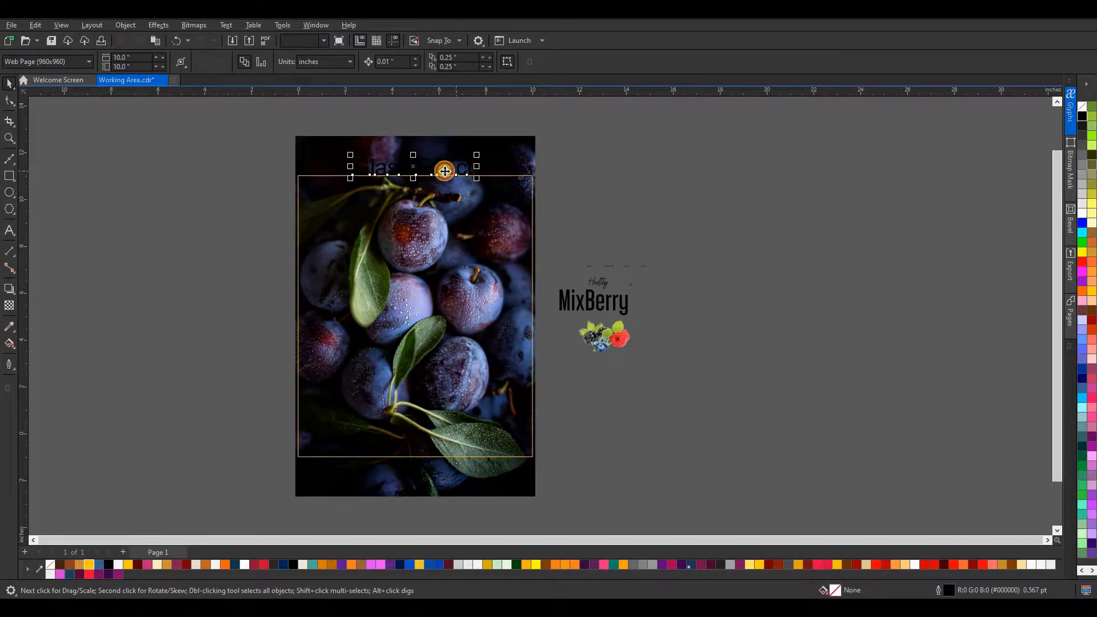
{"action": "left_click_drag", "start_coordinate": [416, 169], "coordinate": [629, 185]}
{"action": "key", "text": "Escape"}
{"action": "left_click", "coordinate": [426, 256]}
{"action": "left_click", "coordinate": [690, 240]}
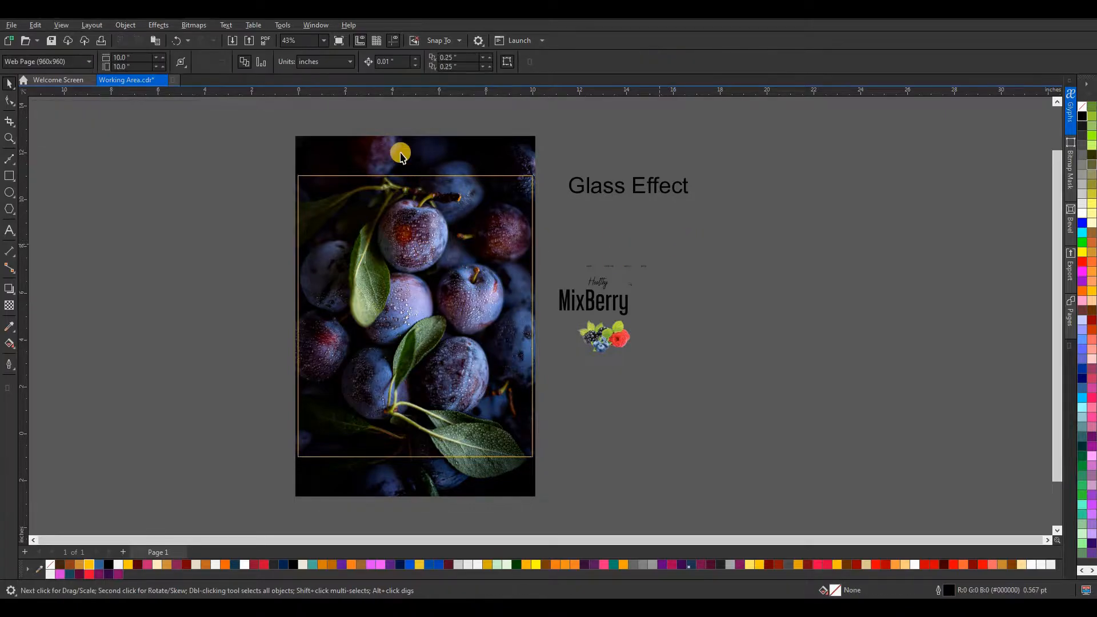
Draw a rectangle about 7.24 × 4.67 in over the plum photo and centre it on the page
{"action": "left_click", "coordinate": [9, 176]}
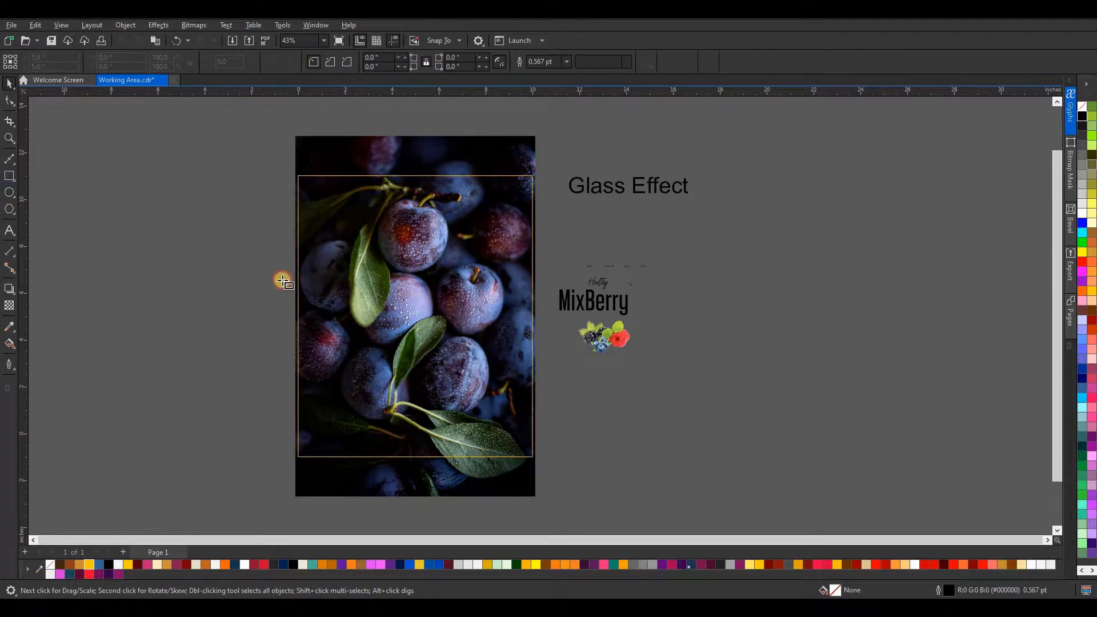
{"action": "left_click_drag", "start_coordinate": [328, 267], "coordinate": [501, 380]}
{"action": "left_click", "coordinate": [9, 84]}
{"action": "key", "text": "p"}
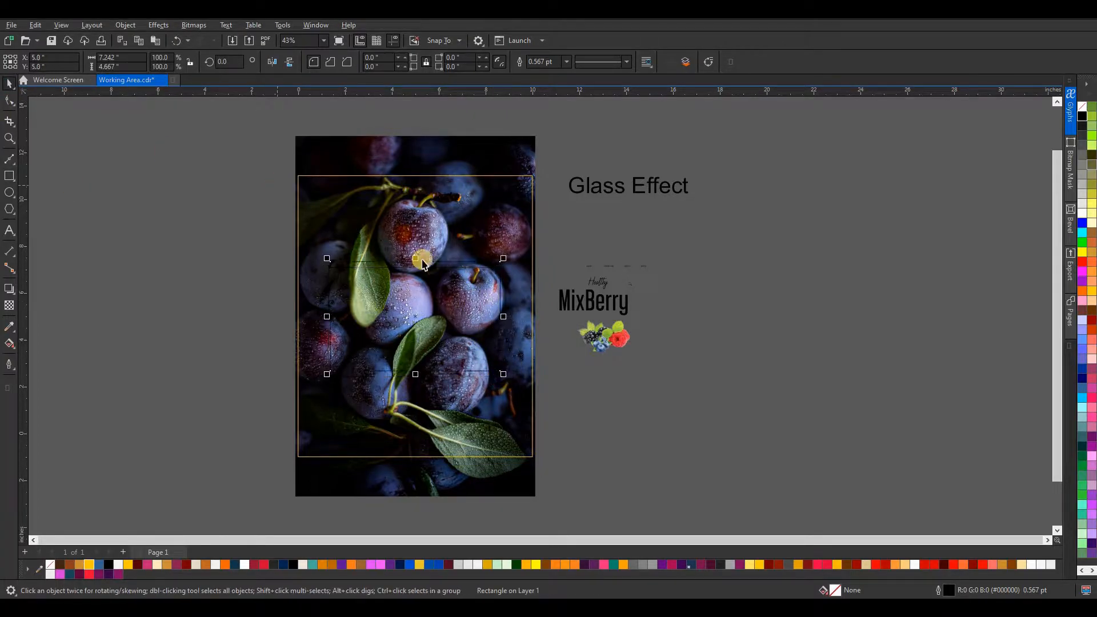
Round all corners of the new centred rectangle to a radius of about 0.238 in
{"action": "scroll", "coordinate": [397, 328], "scroll_direction": "up", "scroll_amount": 1}
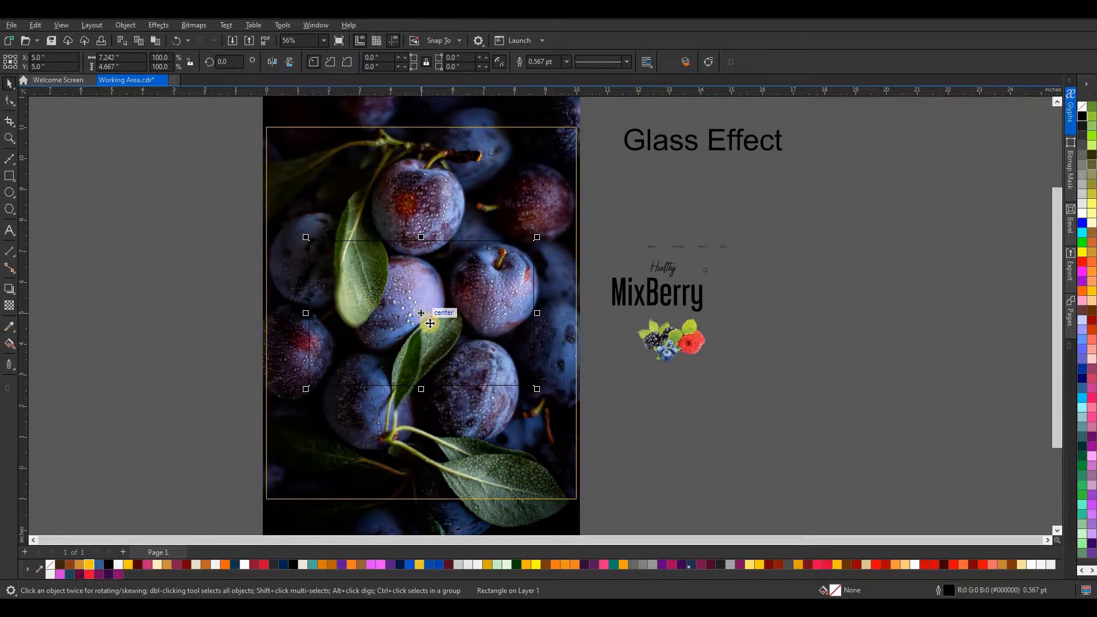
{"action": "left_click", "coordinate": [9, 101]}
{"action": "left_click", "coordinate": [310, 244]}
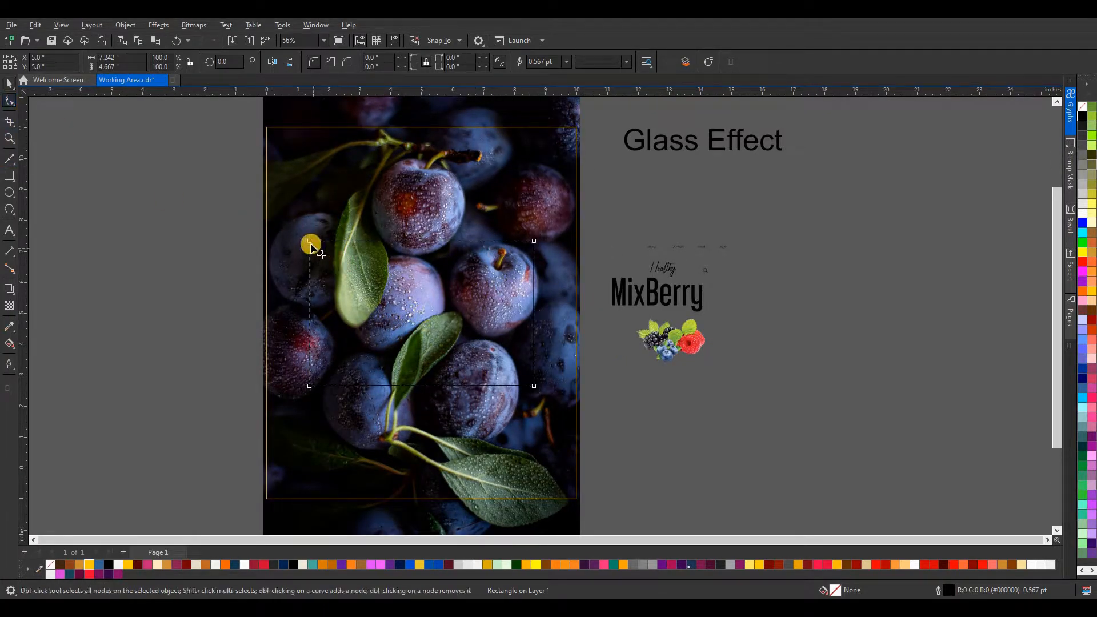
{"action": "left_click_drag", "start_coordinate": [313, 244], "coordinate": [317, 247]}
{"action": "left_click", "coordinate": [12, 82]}
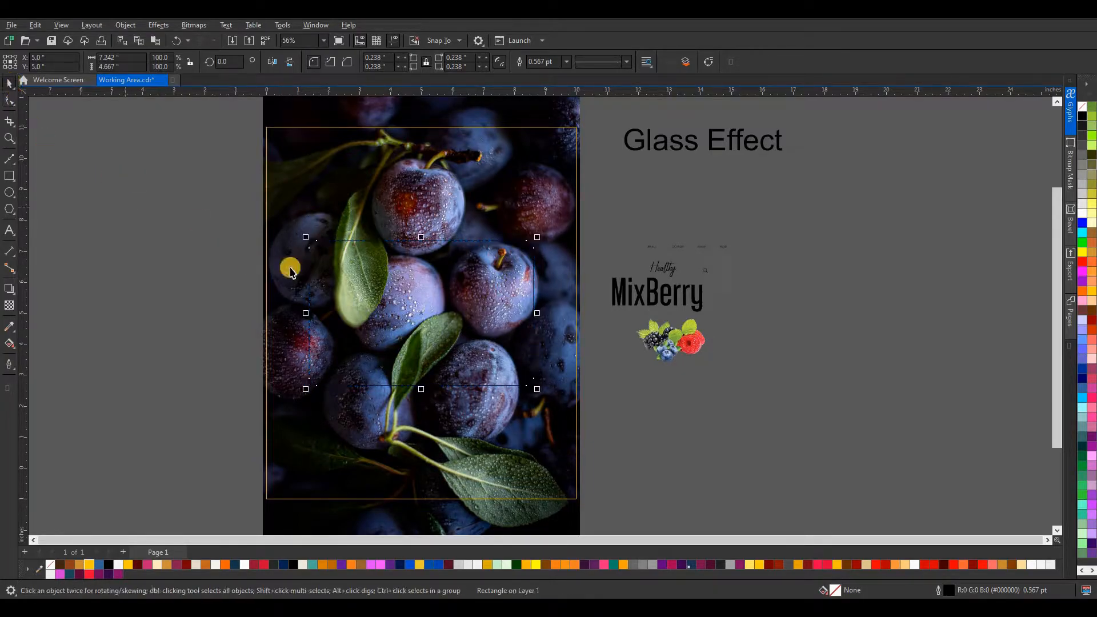
Fill the rounded rectangle with Deep Yellow and reduce its corner radius to about 0.158 in
{"action": "scroll", "coordinate": [309, 252], "scroll_direction": "up", "scroll_amount": 2}
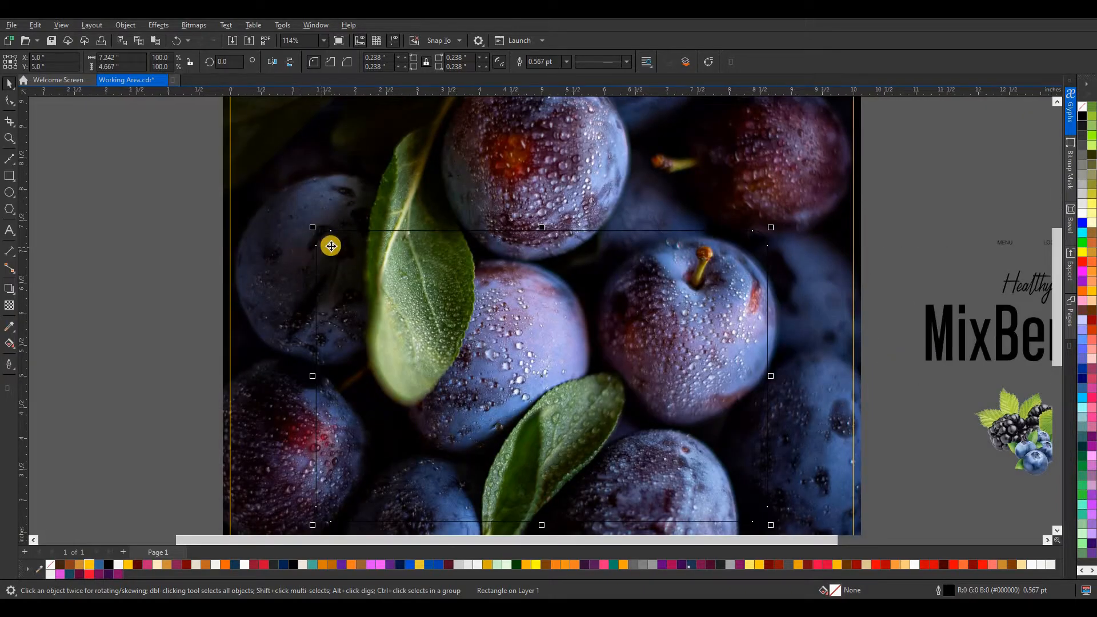
{"action": "left_click", "coordinate": [90, 565]}
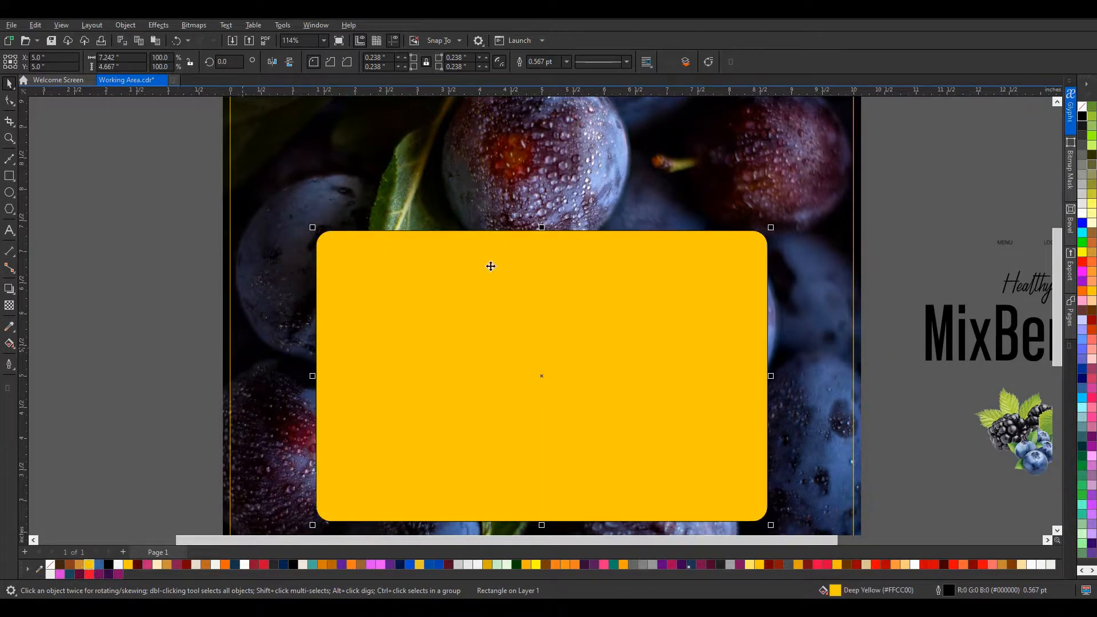
{"action": "scroll", "coordinate": [495, 265], "scroll_direction": "down", "scroll_amount": 2}
{"action": "left_click", "coordinate": [8, 102]}
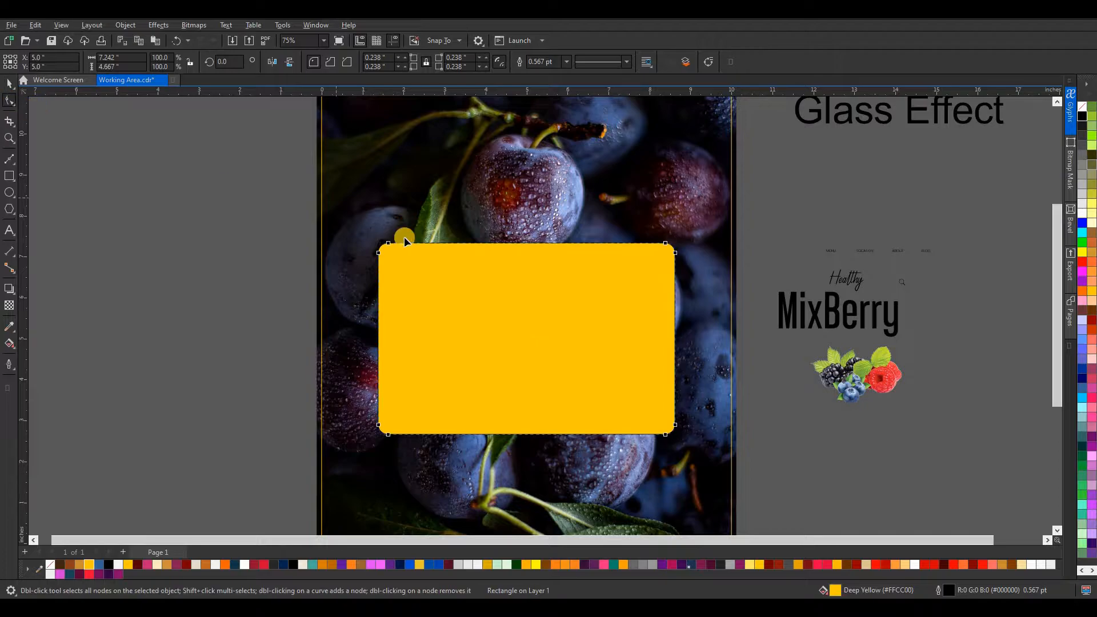
{"action": "scroll", "coordinate": [395, 252], "scroll_direction": "up", "scroll_amount": 2}
{"action": "left_click_drag", "start_coordinate": [366, 247], "coordinate": [372, 243]}
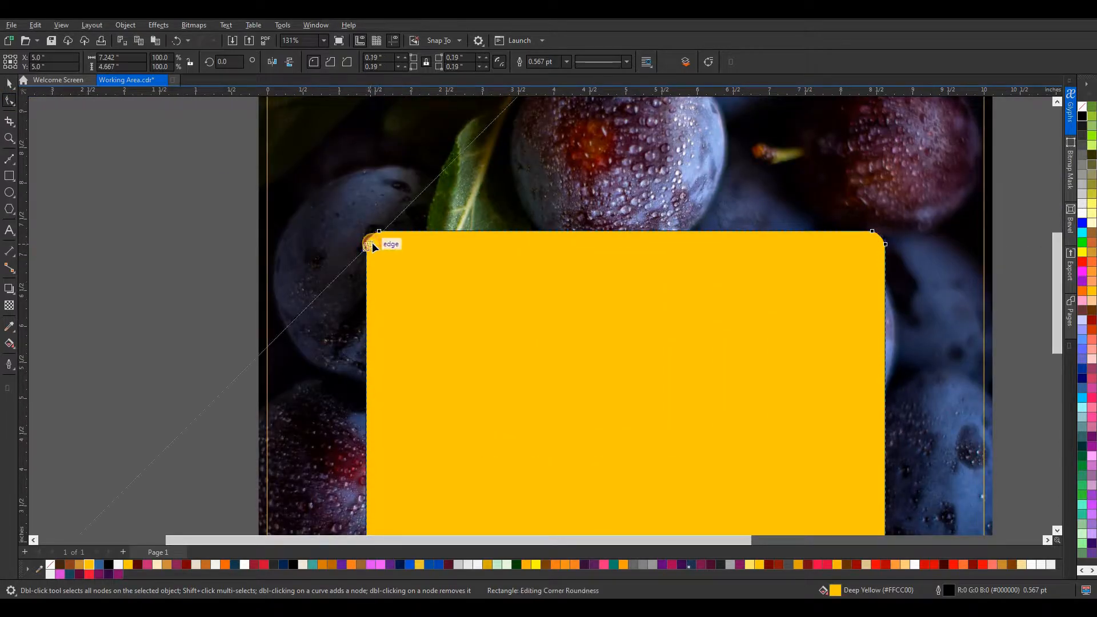
{"action": "scroll", "coordinate": [461, 217], "scroll_direction": "down", "scroll_amount": 2}
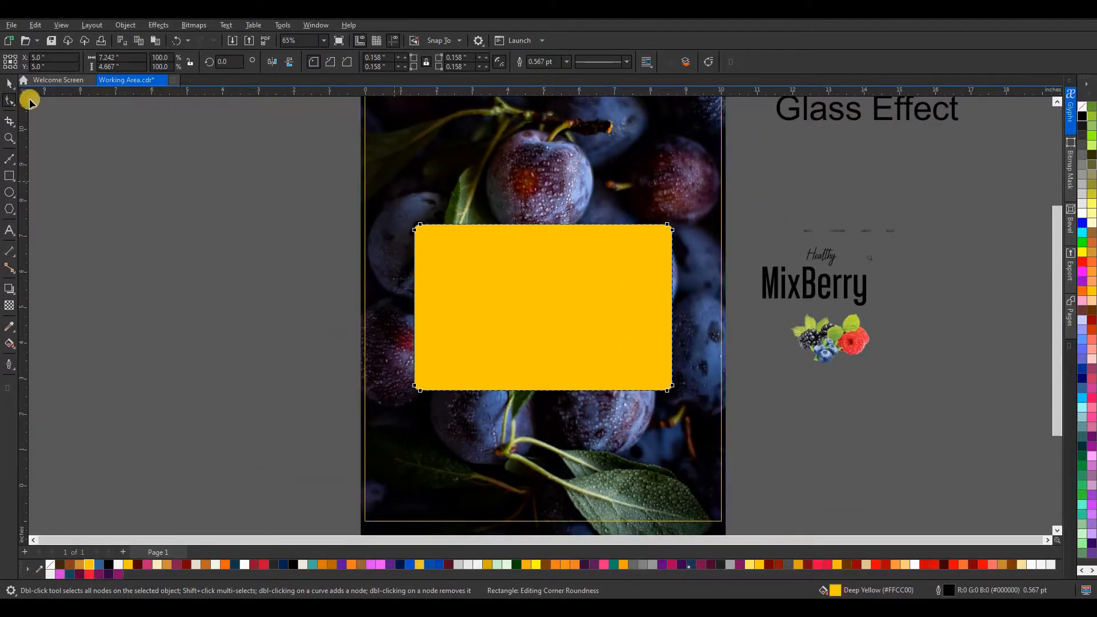
Remove the fill from the rounded rectangle
{"action": "left_click", "coordinate": [9, 83]}
{"action": "left_click", "coordinate": [390, 233]}
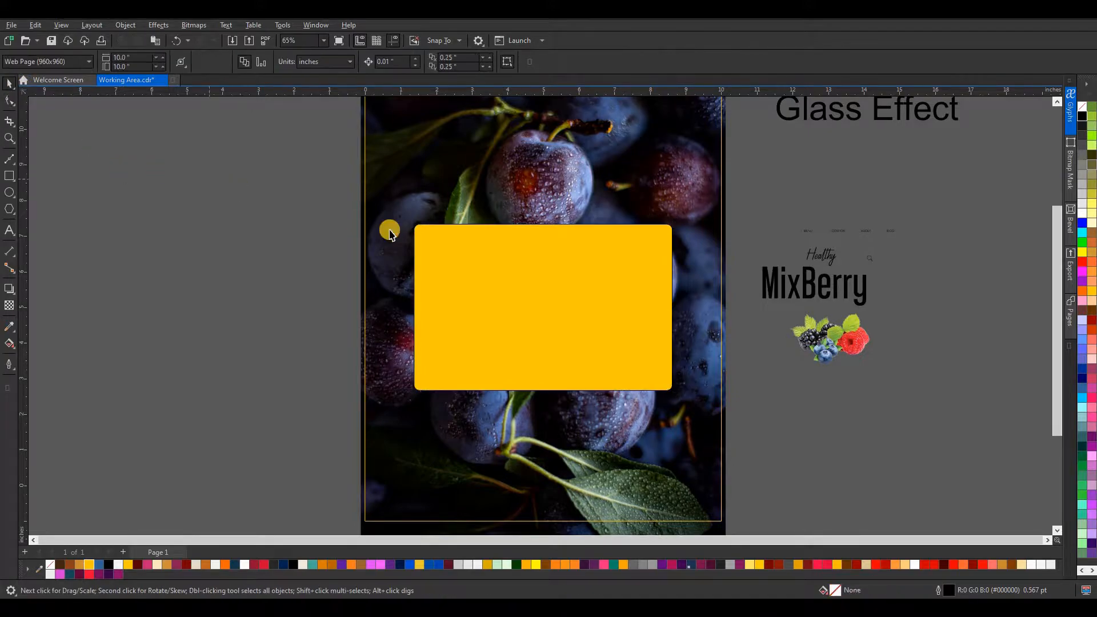
{"action": "left_click", "coordinate": [542, 277]}
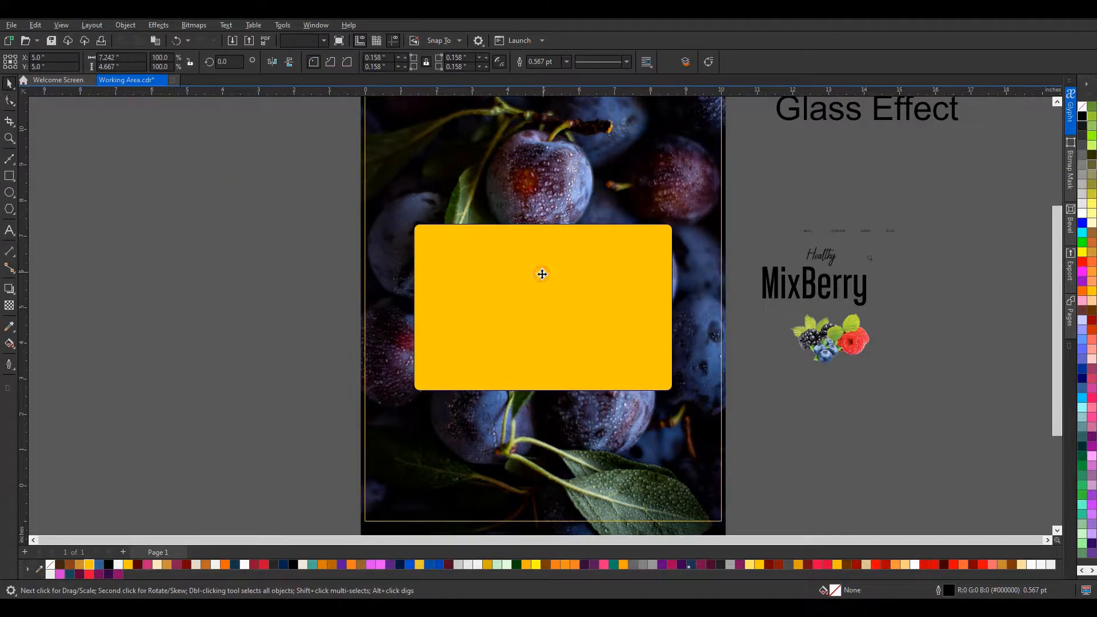
{"action": "left_click", "coordinate": [52, 565]}
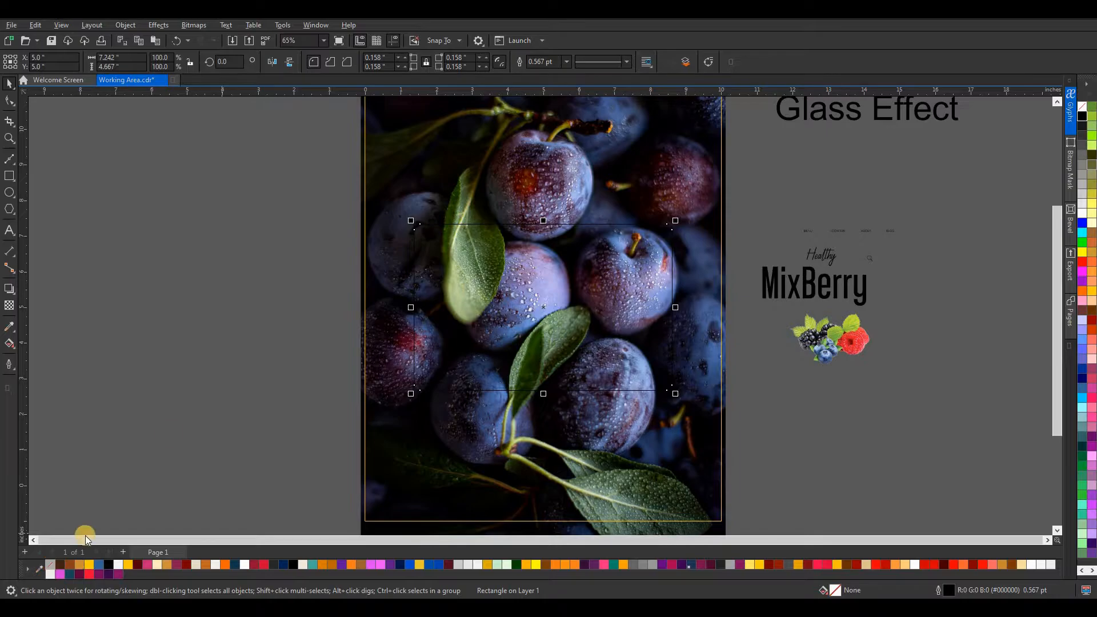
PowerClip the loose plum photo inside the rounded rectangle at the page centre
{"action": "scroll", "coordinate": [305, 316], "scroll_direction": "down", "scroll_amount": 1}
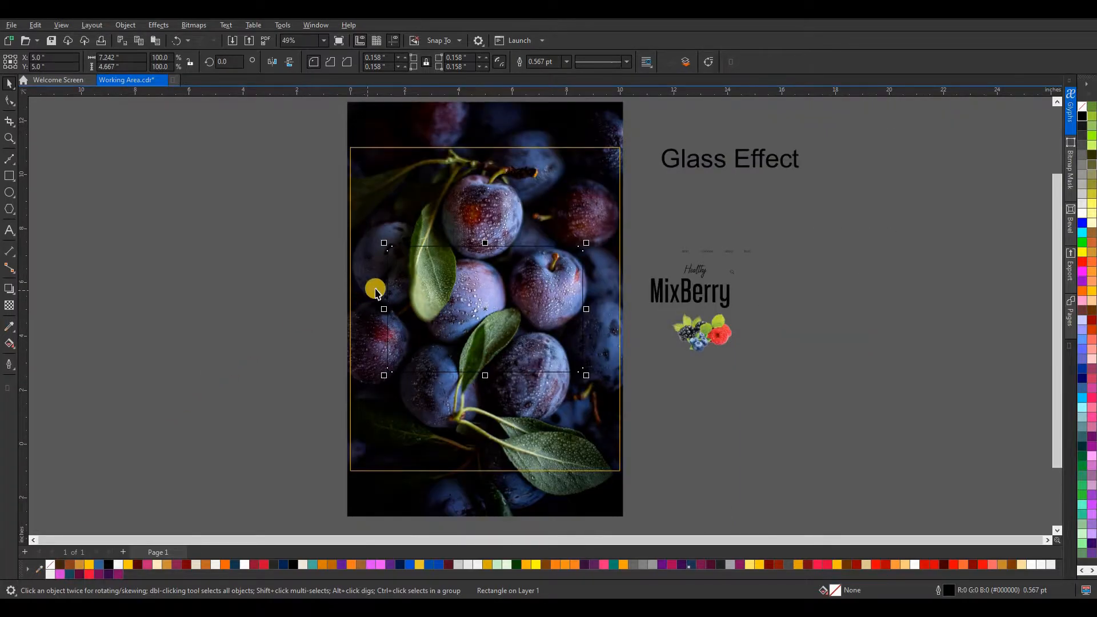
{"action": "left_click", "coordinate": [505, 129]}
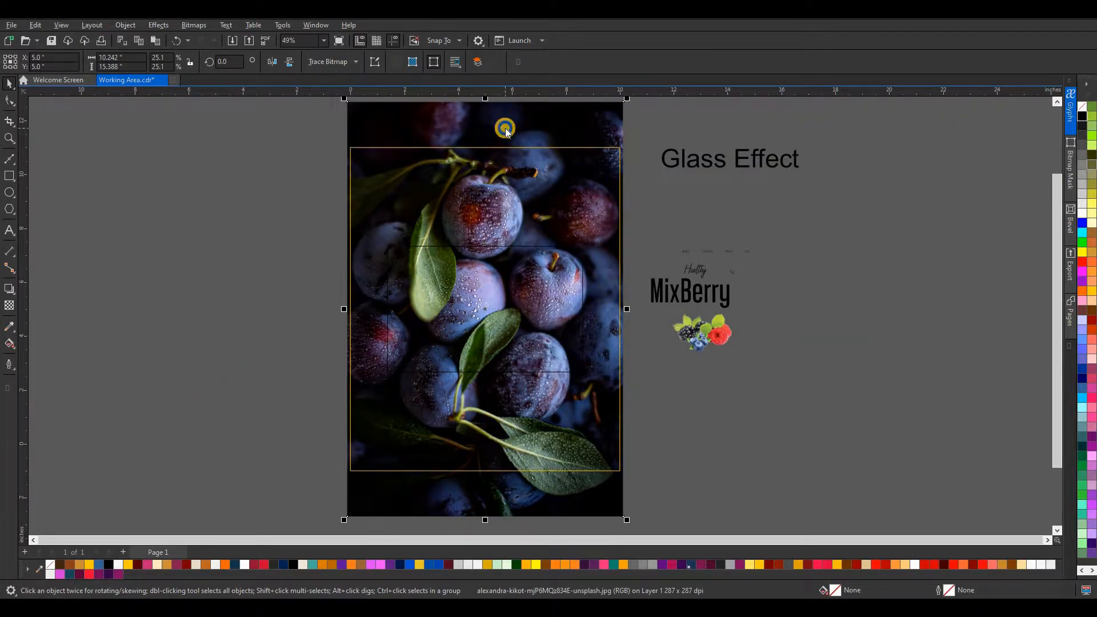
{"action": "right_click", "coordinate": [505, 129]}
{"action": "left_click", "coordinate": [540, 291]}
{"action": "left_click", "coordinate": [448, 289]}
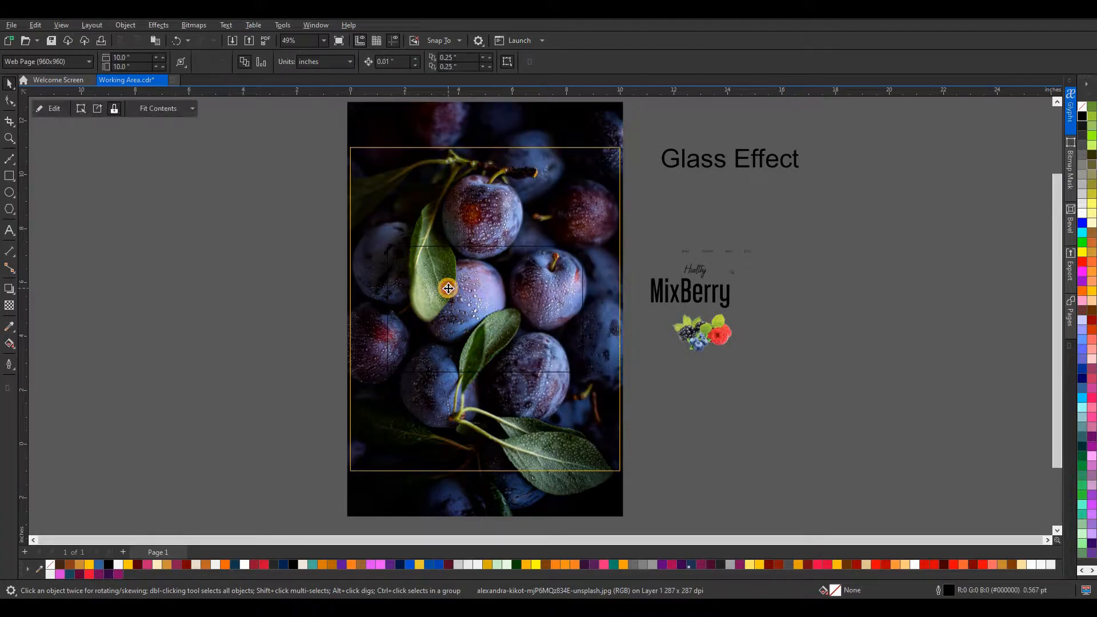
Edit the rounded rectangle's PowerClip contents and brighten the plum photo with a Gamma adjustment of 1.11
{"action": "left_click", "coordinate": [49, 111]}
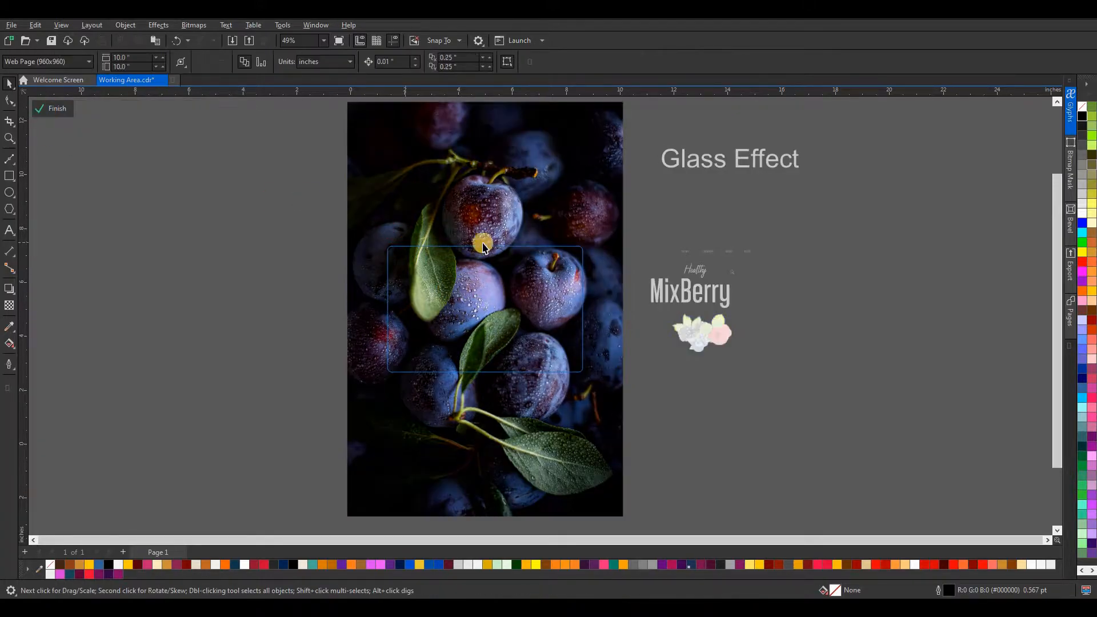
{"action": "left_click", "coordinate": [493, 220]}
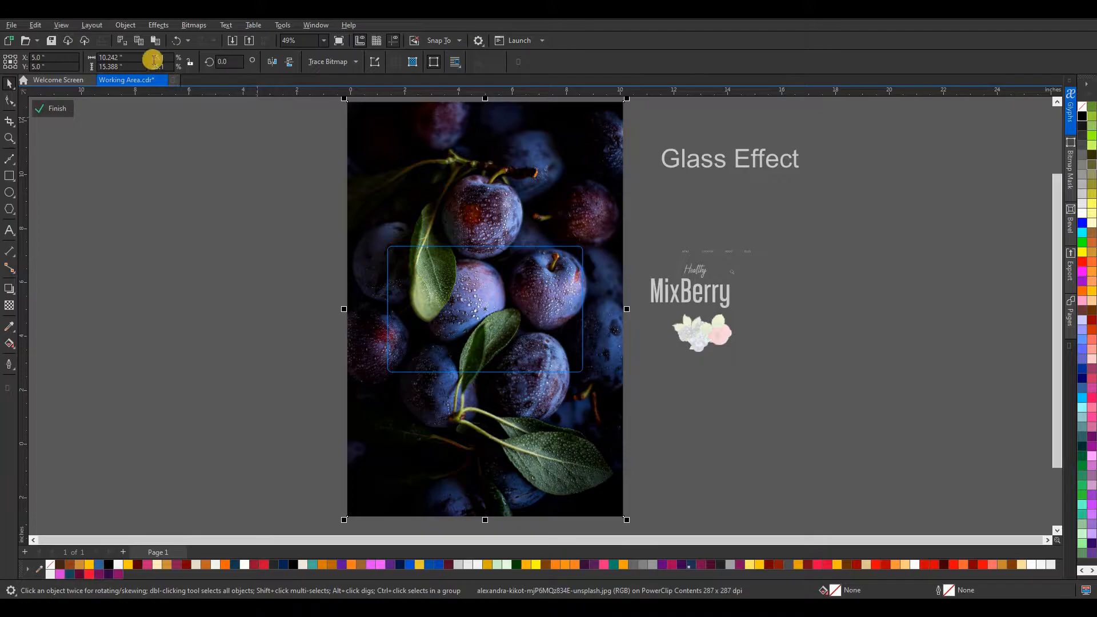
{"action": "left_click", "coordinate": [152, 25]}
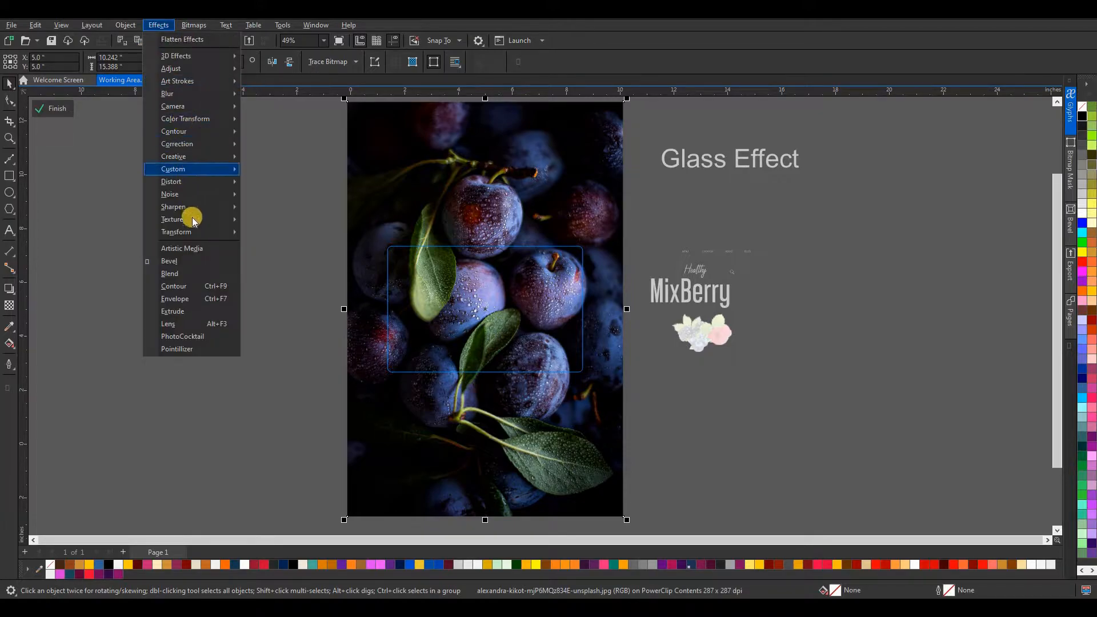
{"action": "mouse_move", "coordinate": [197, 195]}
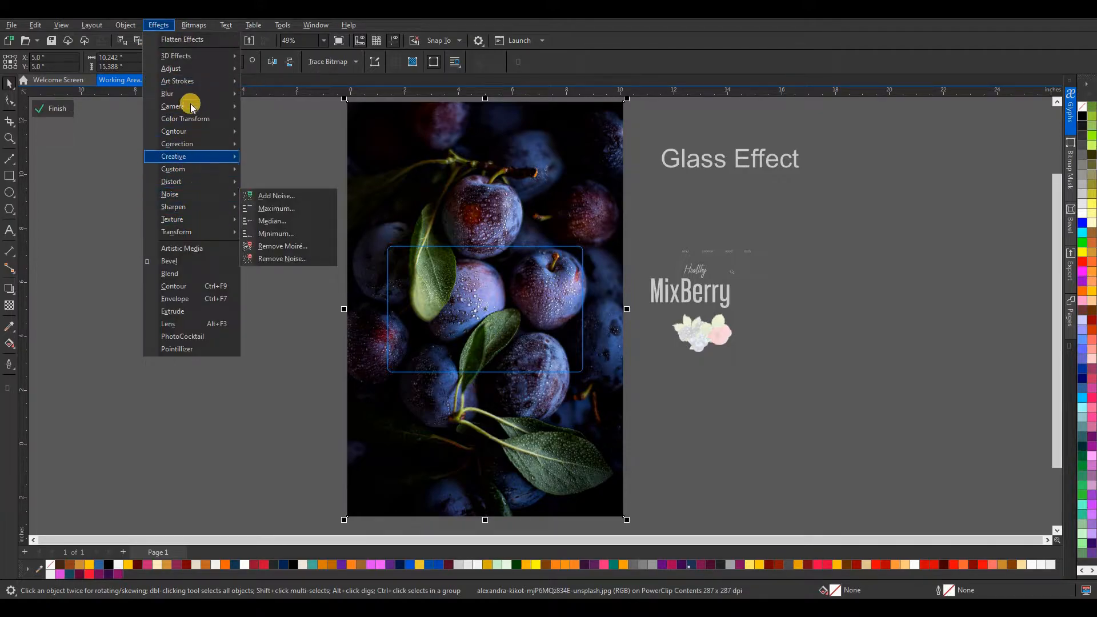
{"action": "mouse_move", "coordinate": [200, 97]}
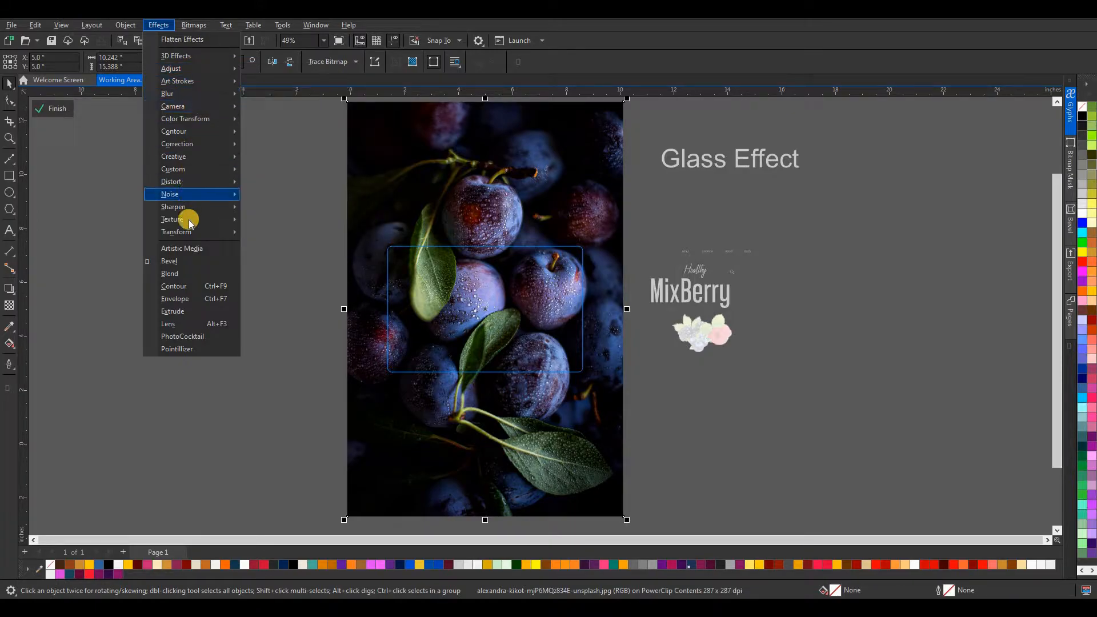
{"action": "mouse_move", "coordinate": [233, 68]}
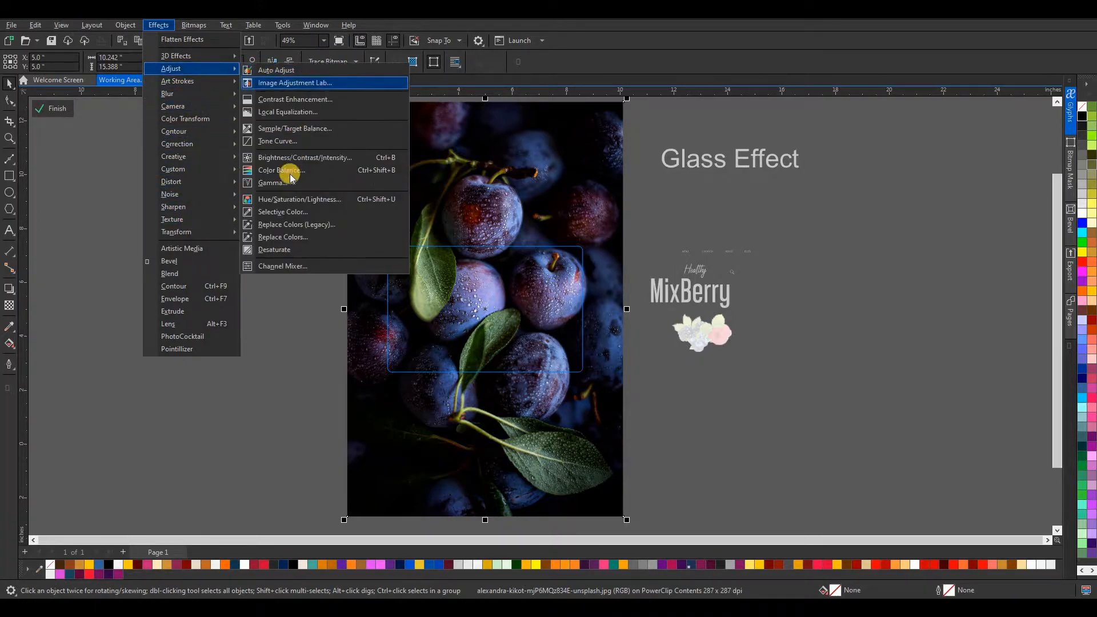
{"action": "left_click", "coordinate": [393, 217]}
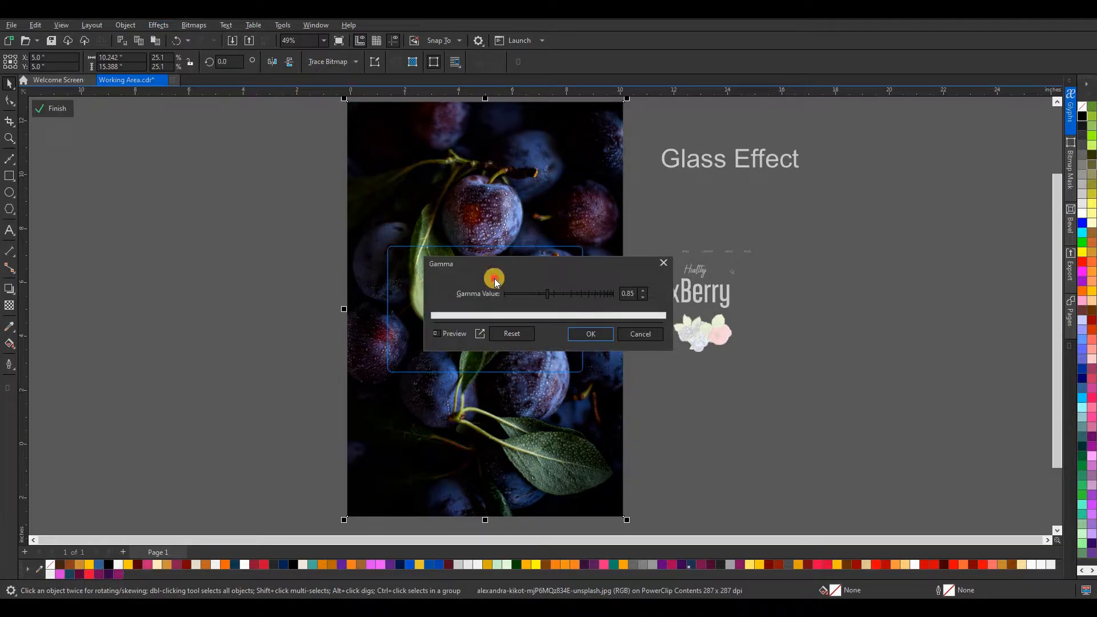
{"action": "left_click_drag", "start_coordinate": [487, 264], "coordinate": [503, 317]}
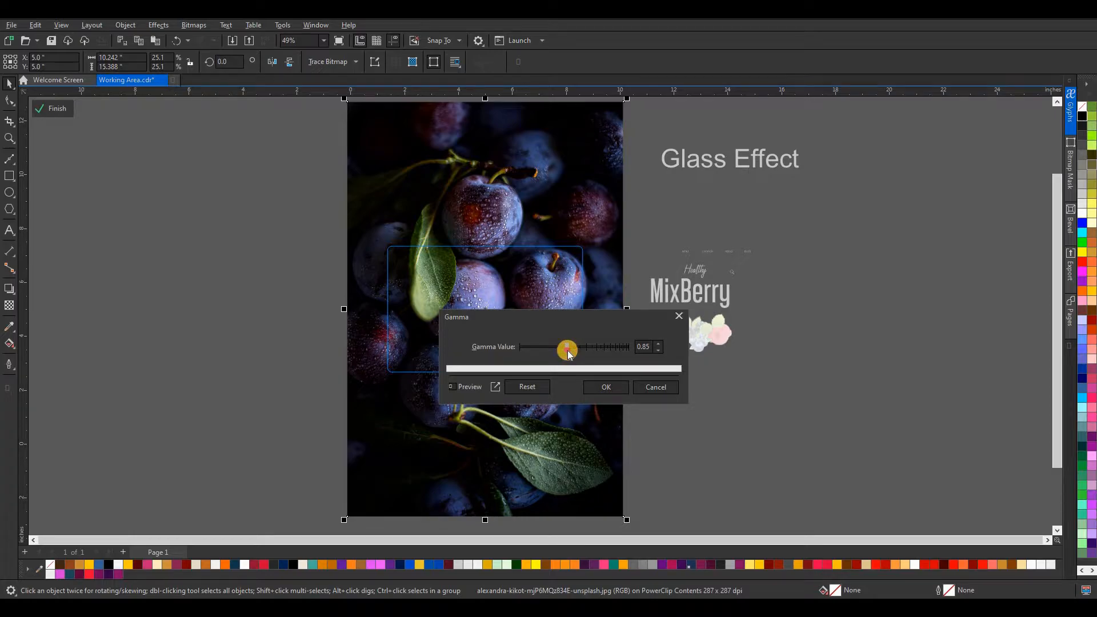
{"action": "left_click_drag", "start_coordinate": [571, 353], "coordinate": [572, 354]}
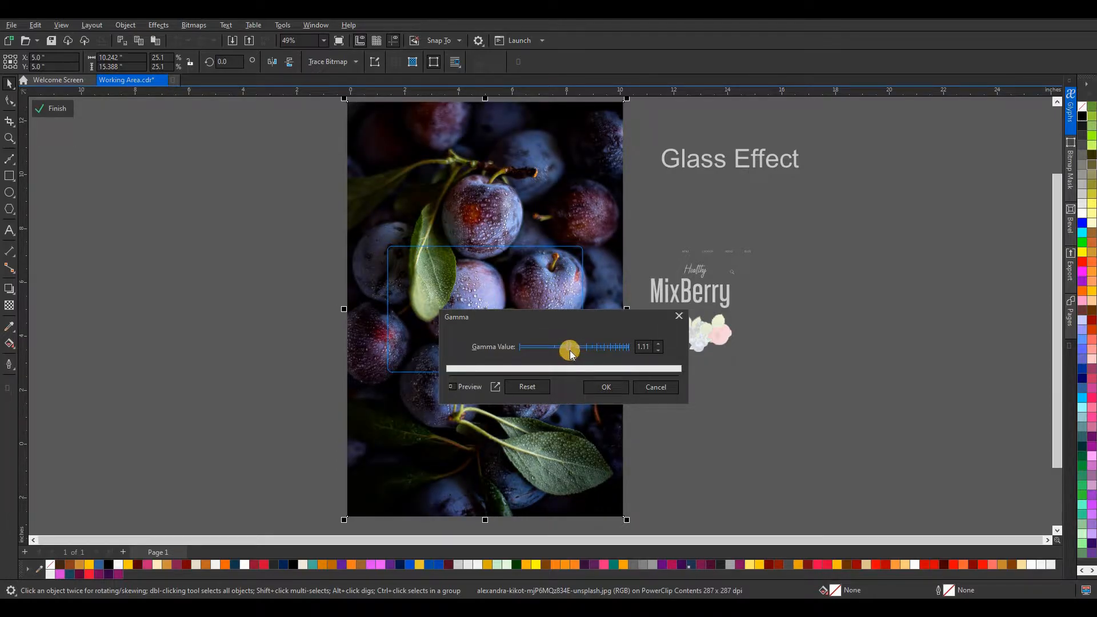
{"action": "left_click", "coordinate": [594, 387]}
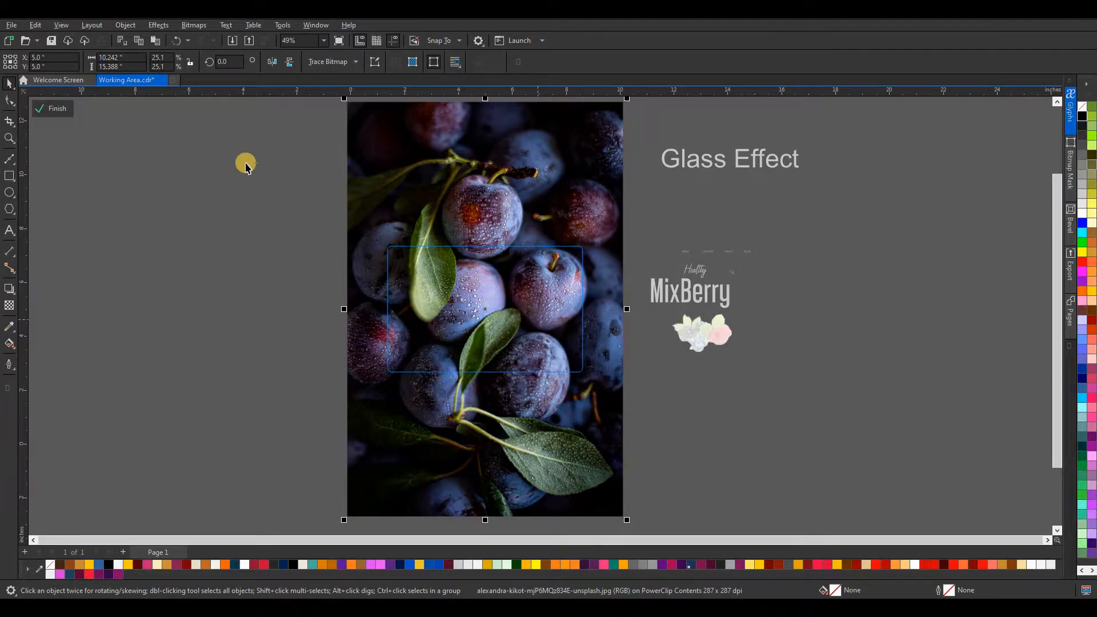
Apply a Gaussian Blur with a radius of about 49 pixels to the plum photo inside the PowerClip
{"action": "left_click", "coordinate": [159, 25]}
{"action": "mouse_move", "coordinate": [232, 93]}
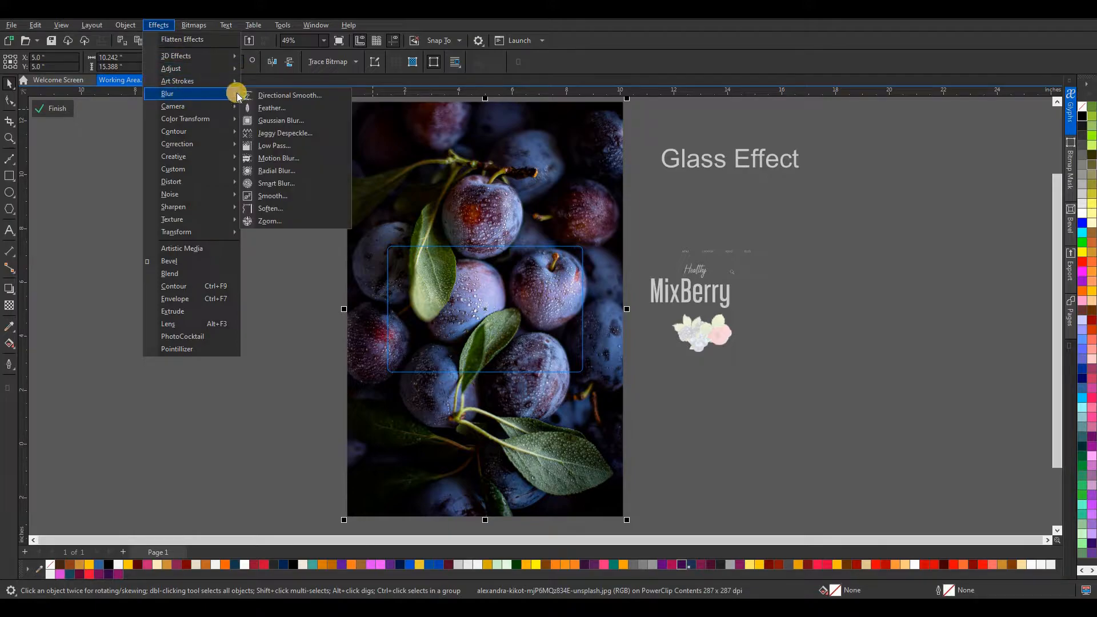
{"action": "left_click_drag", "start_coordinate": [516, 264], "coordinate": [610, 311]}
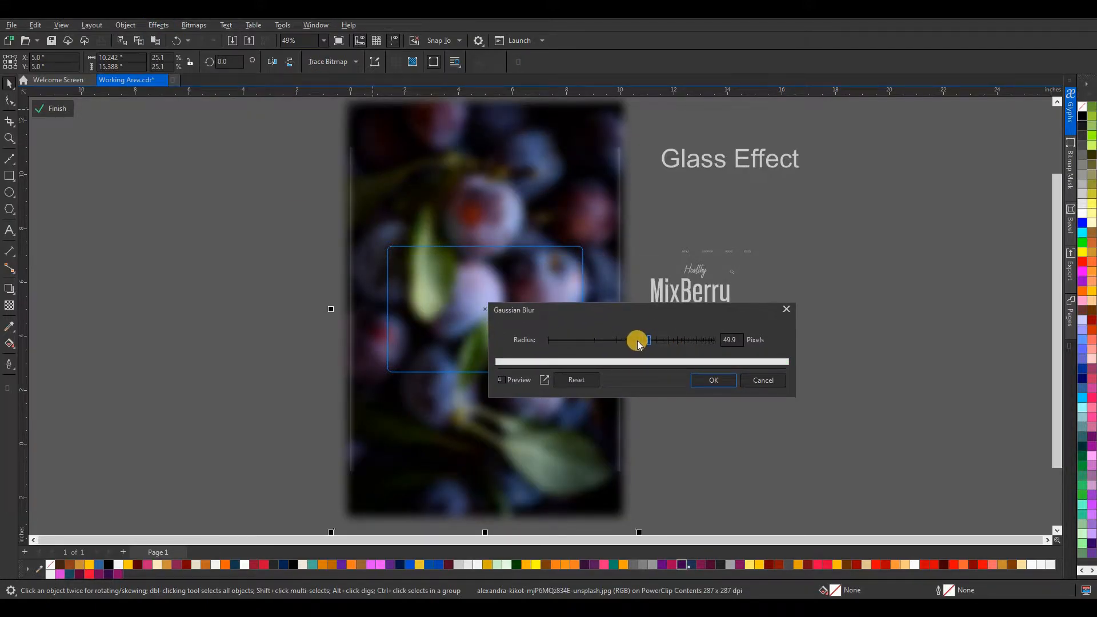
{"action": "left_click_drag", "start_coordinate": [638, 344], "coordinate": [635, 342]}
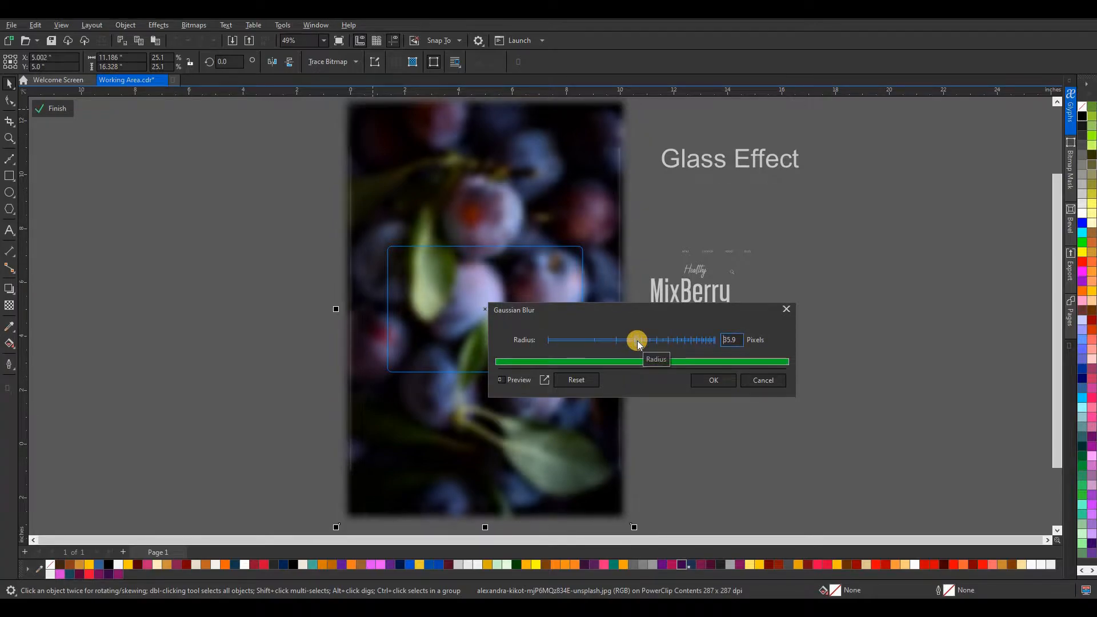
{"action": "left_click_drag", "start_coordinate": [635, 343], "coordinate": [648, 346]}
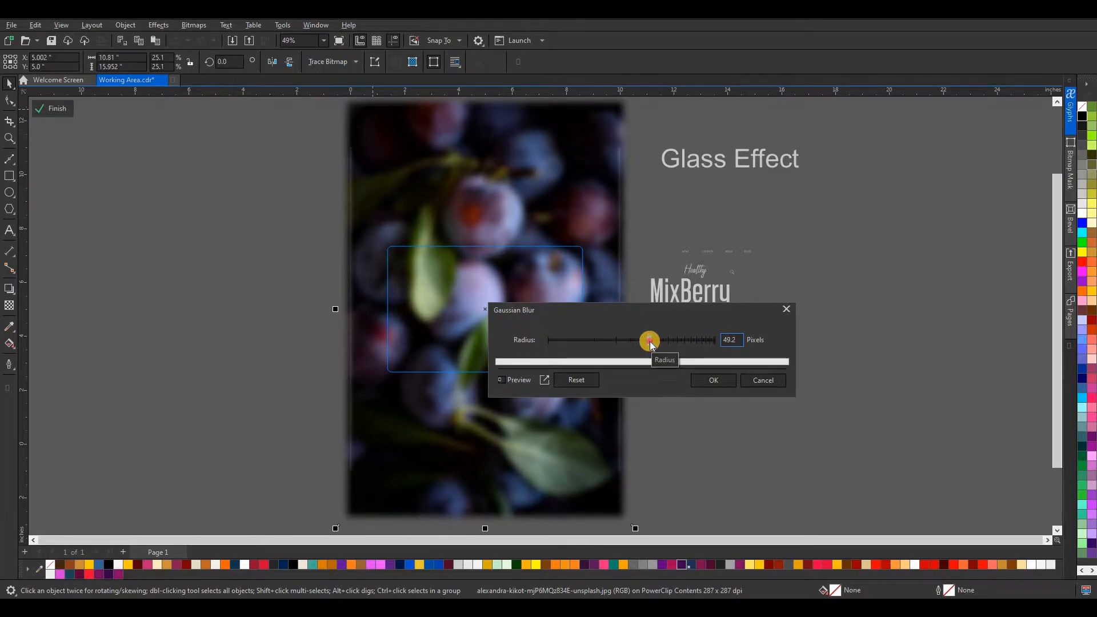
{"action": "left_click_drag", "start_coordinate": [650, 341], "coordinate": [650, 341]}
{"action": "left_click", "coordinate": [691, 387]}
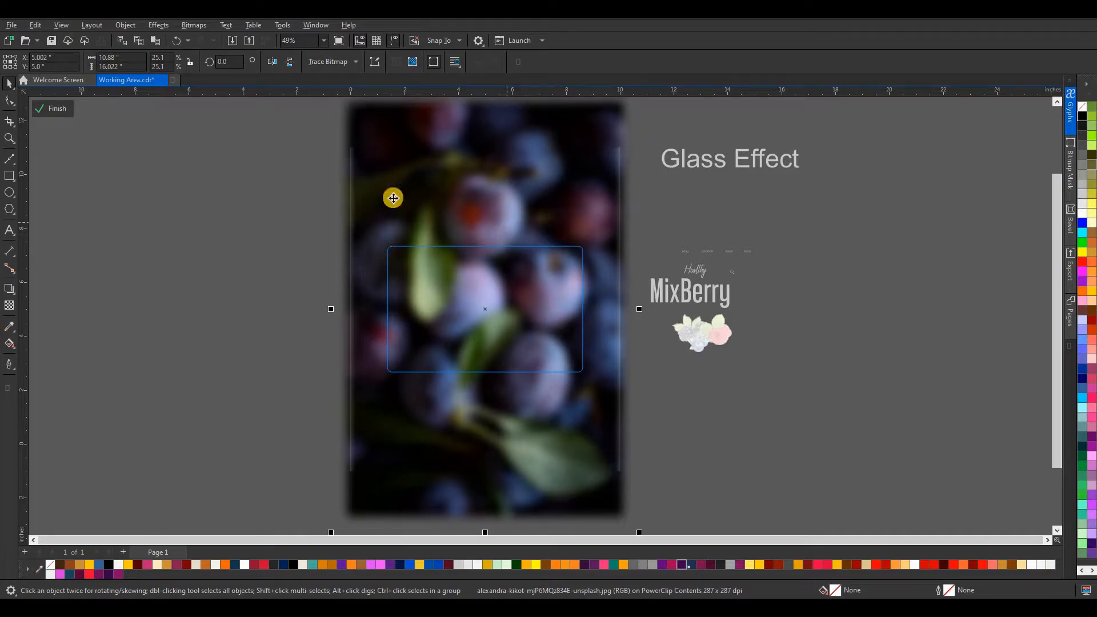
Finish editing the PowerClip contents and set the rounded glass panel's outline colour to 60% Black
{"action": "left_click", "coordinate": [57, 108]}
{"action": "left_click", "coordinate": [525, 298]}
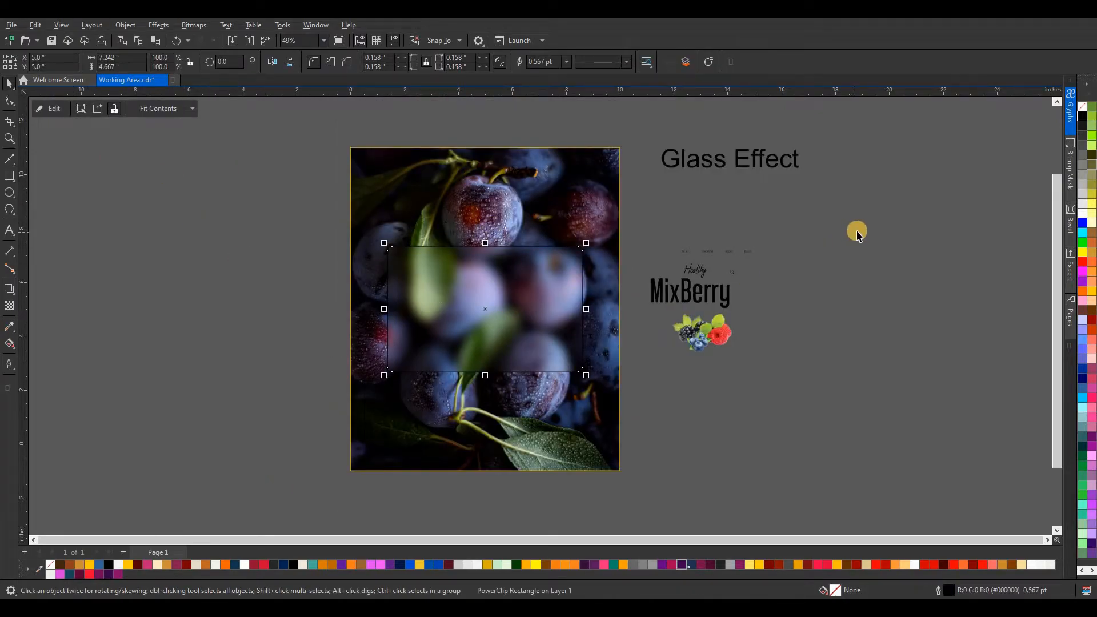
{"action": "right_click", "coordinate": [1084, 177]}
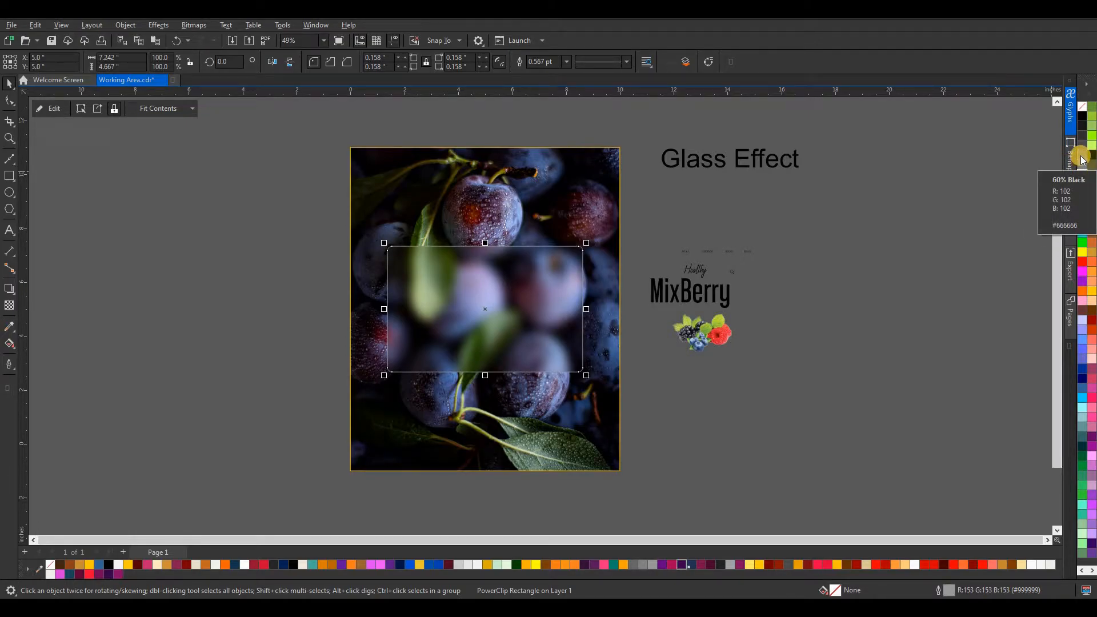
{"action": "right_click", "coordinate": [1081, 156]}
{"action": "left_click", "coordinate": [654, 214]}
{"action": "left_click", "coordinate": [509, 304]}
{"action": "scroll", "coordinate": [485, 325], "scroll_direction": "up", "scroll_amount": 1}
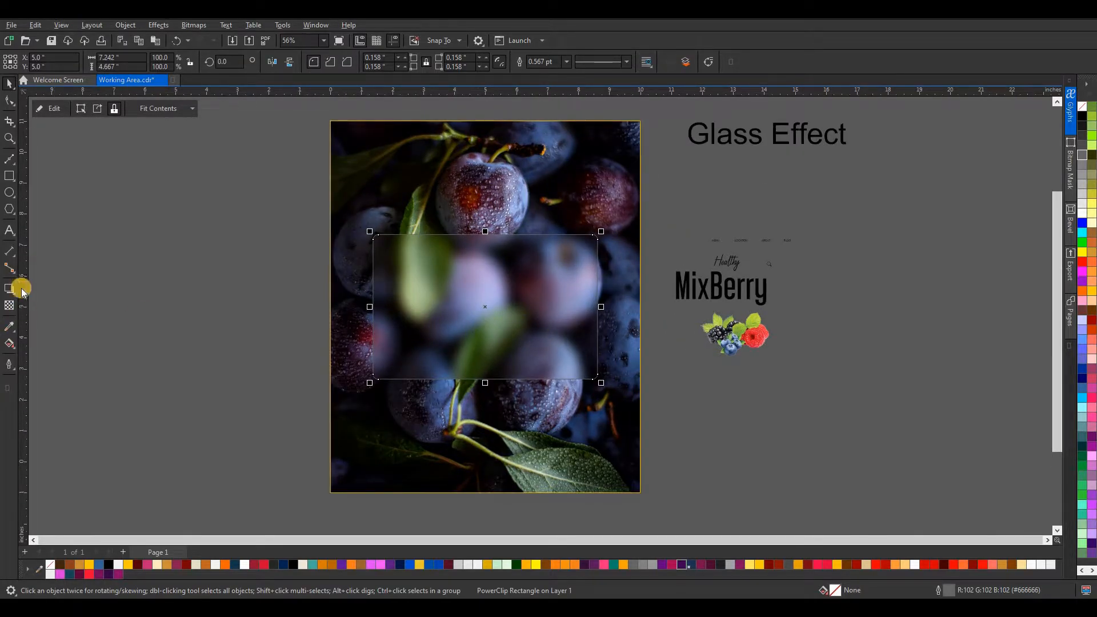
Try to convert the glass panel's outline to an object
{"action": "left_click", "coordinate": [122, 26]}
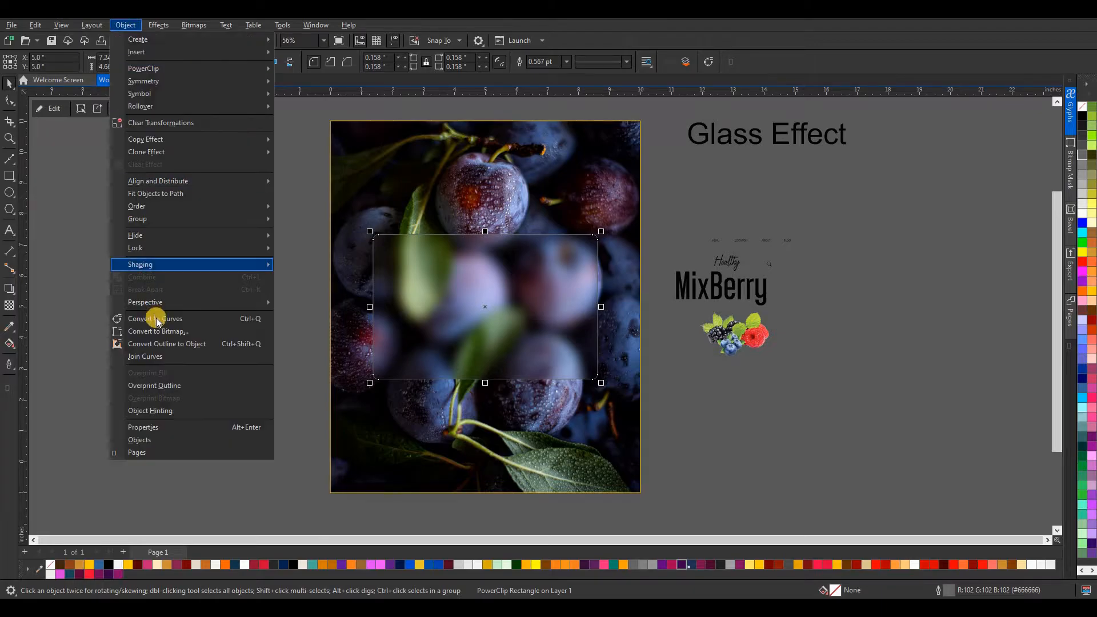
{"action": "left_click", "coordinate": [165, 345]}
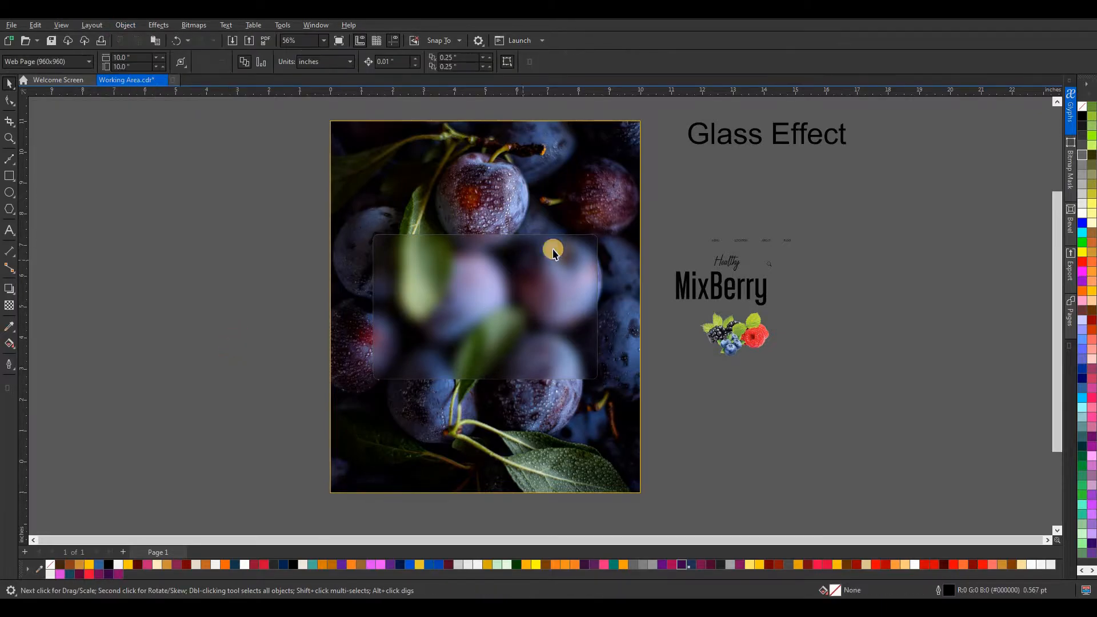
{"action": "left_click", "coordinate": [596, 237]}
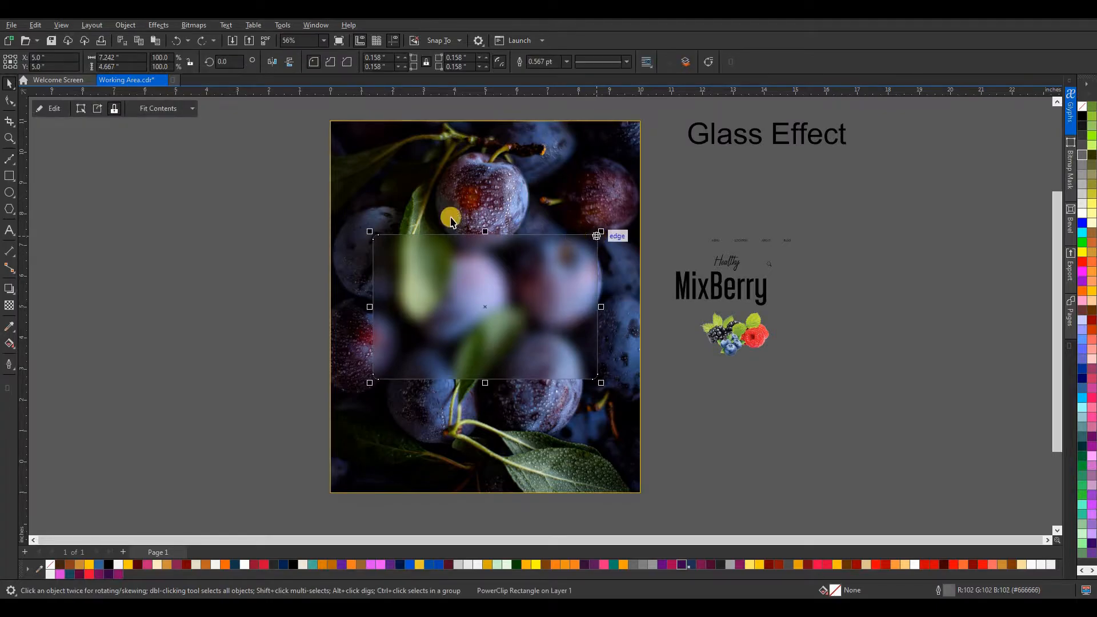
{"action": "left_click", "coordinate": [125, 25]}
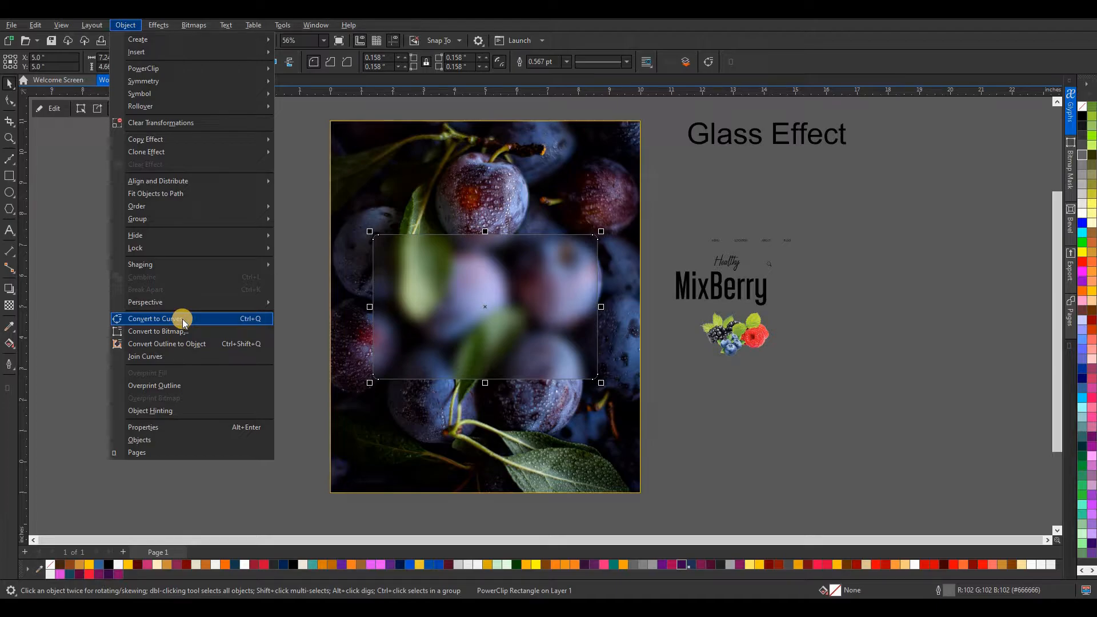
{"action": "left_click", "coordinate": [288, 289]}
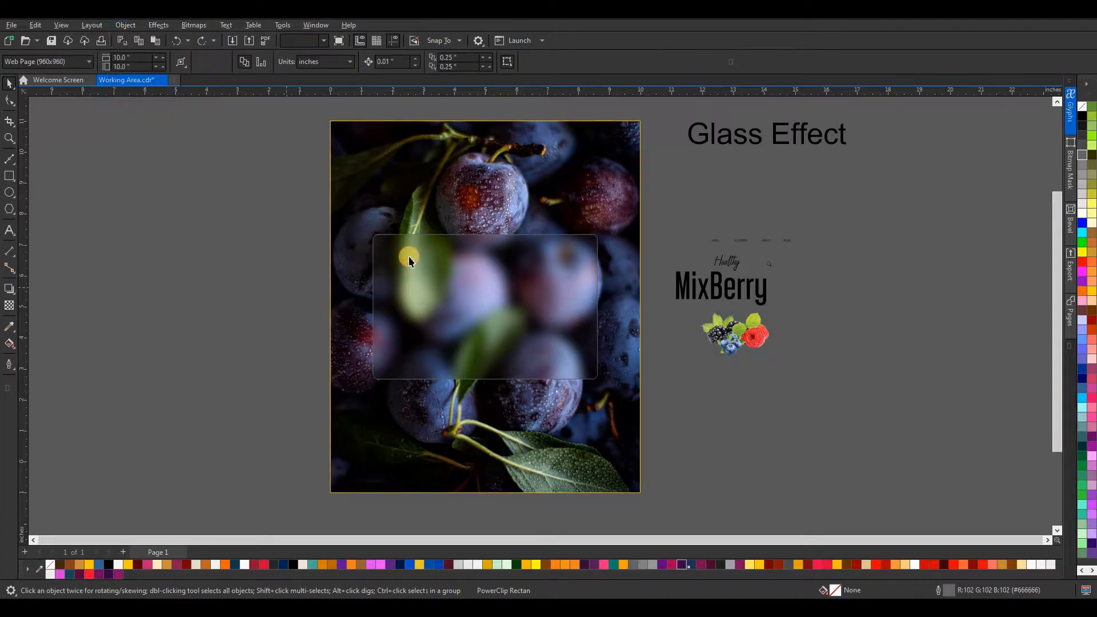
Examine the glass panel's thin outline and rounded corners up close
{"action": "left_click", "coordinate": [432, 236]}
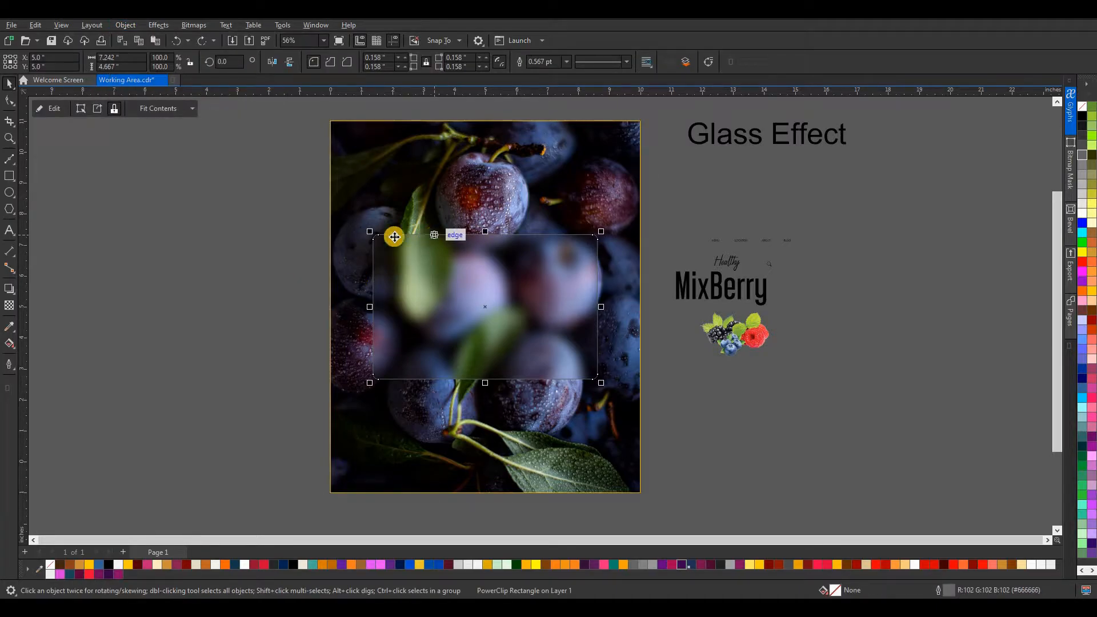
{"action": "left_click", "coordinate": [187, 272]}
{"action": "scroll", "coordinate": [383, 241], "scroll_direction": "up", "scroll_amount": 4}
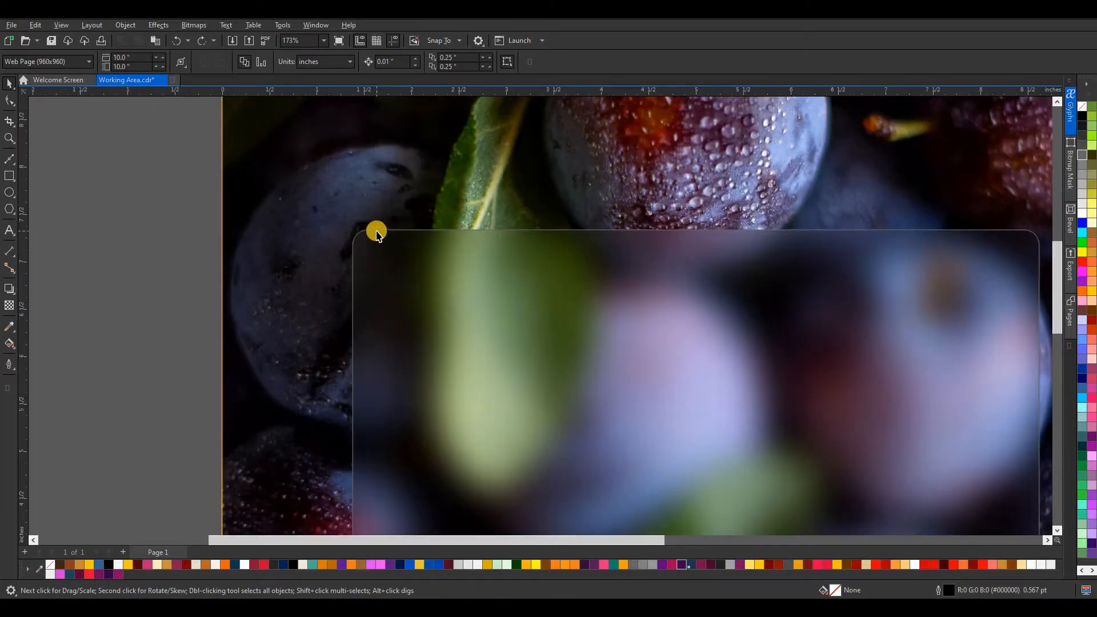
{"action": "left_click", "coordinate": [377, 235]}
{"action": "scroll", "coordinate": [375, 231], "scroll_direction": "down", "scroll_amount": 2}
{"action": "left_click", "coordinate": [172, 277]}
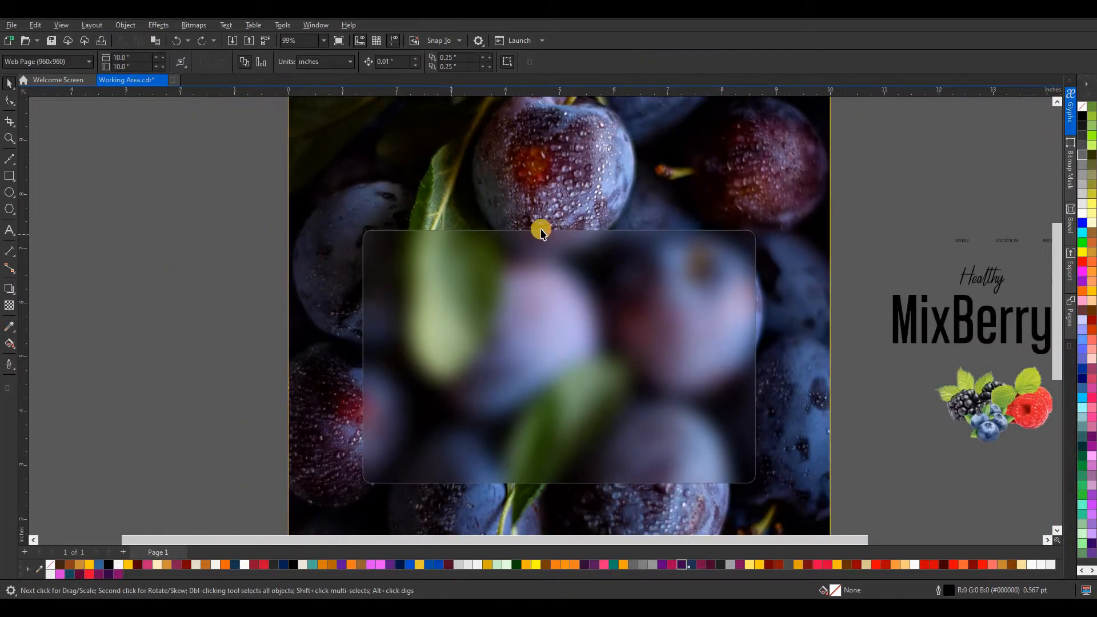
{"action": "scroll", "coordinate": [543, 232], "scroll_direction": "down", "scroll_amount": 3}
{"action": "scroll", "coordinate": [645, 256], "scroll_direction": "up", "scroll_amount": 1}
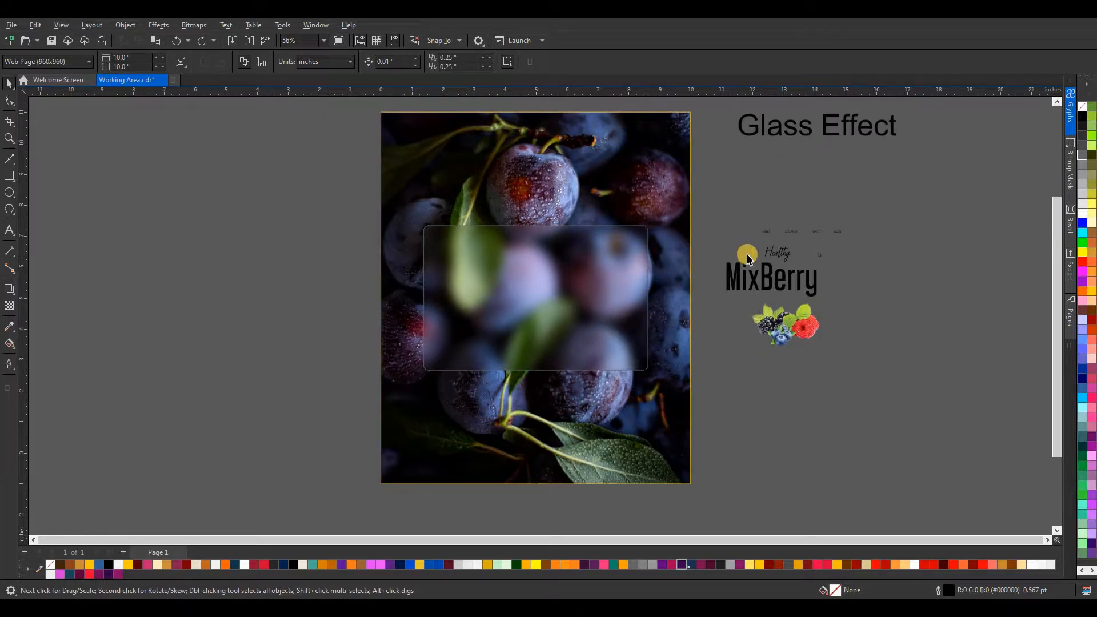
Place the MENU, LOCATION, ABOUT and BLOG text row near the glass panel's upper edge and fill it light grey (#E6E6E6)
{"action": "left_click", "coordinate": [793, 235]}
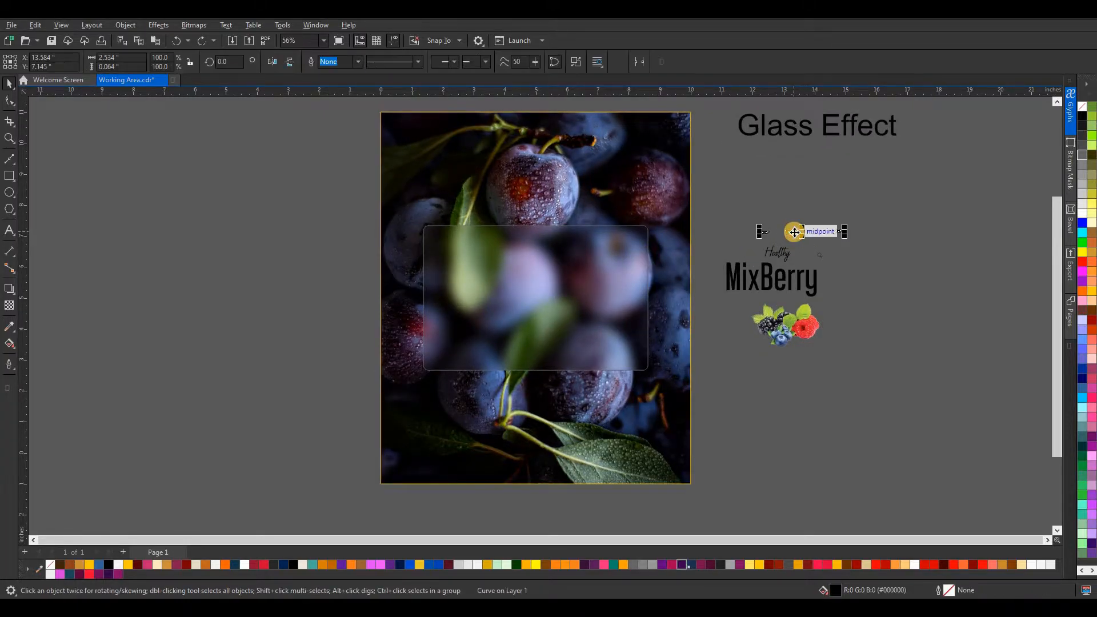
{"action": "key", "text": "p"}
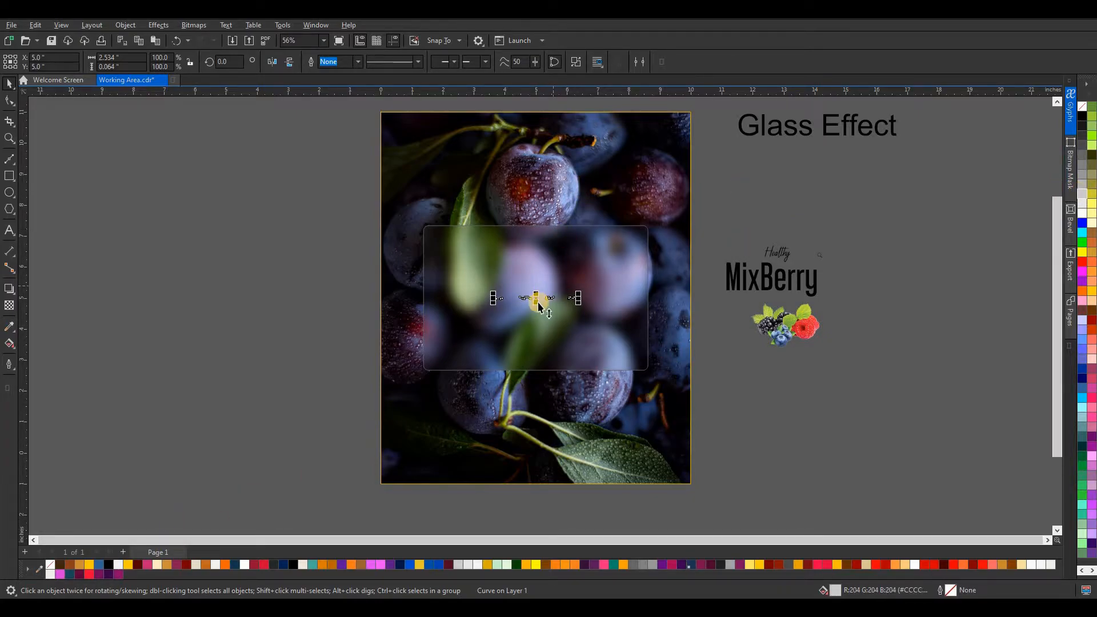
{"action": "scroll", "coordinate": [535, 296], "scroll_direction": "up", "scroll_amount": 2}
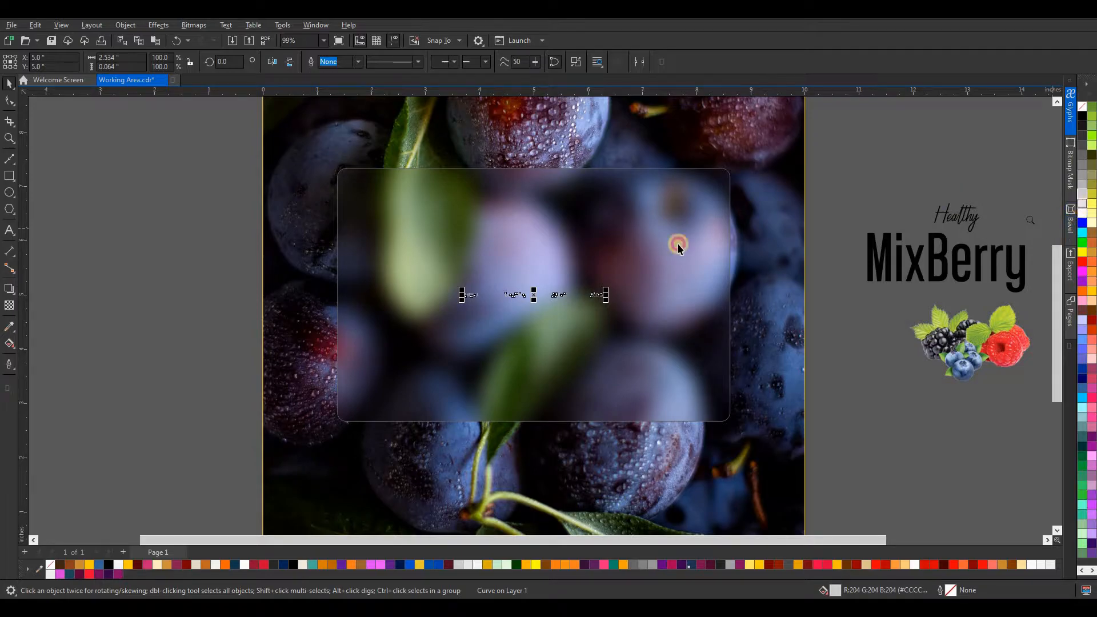
{"action": "left_click_drag", "start_coordinate": [535, 288], "coordinate": [524, 191]}
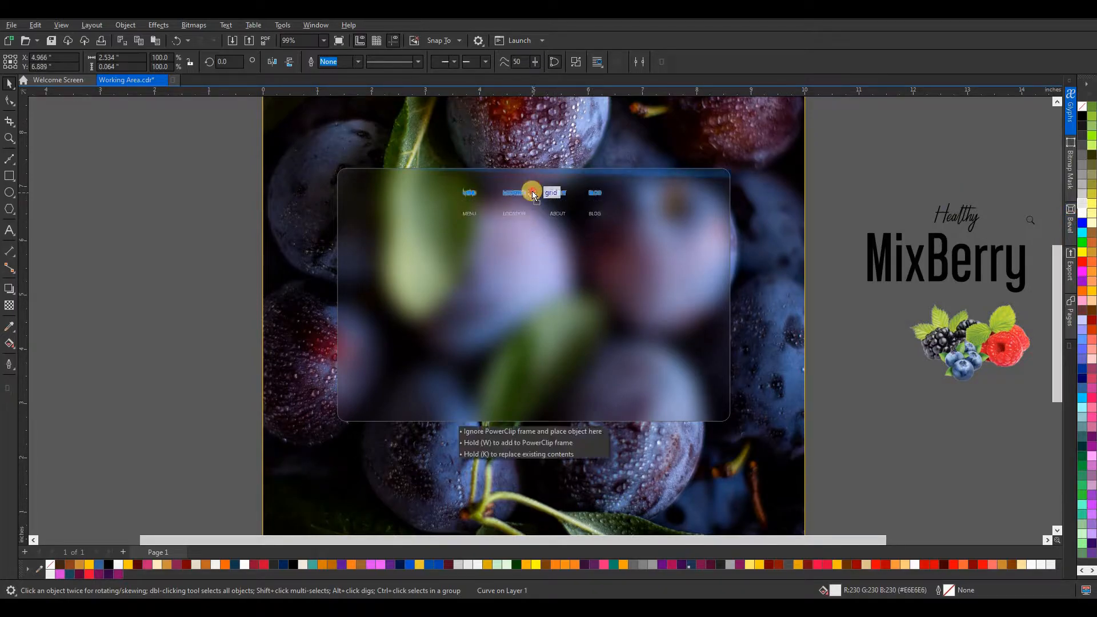
{"action": "left_click", "coordinate": [836, 217]}
{"action": "scroll", "coordinate": [555, 221], "scroll_direction": "down", "scroll_amount": 2}
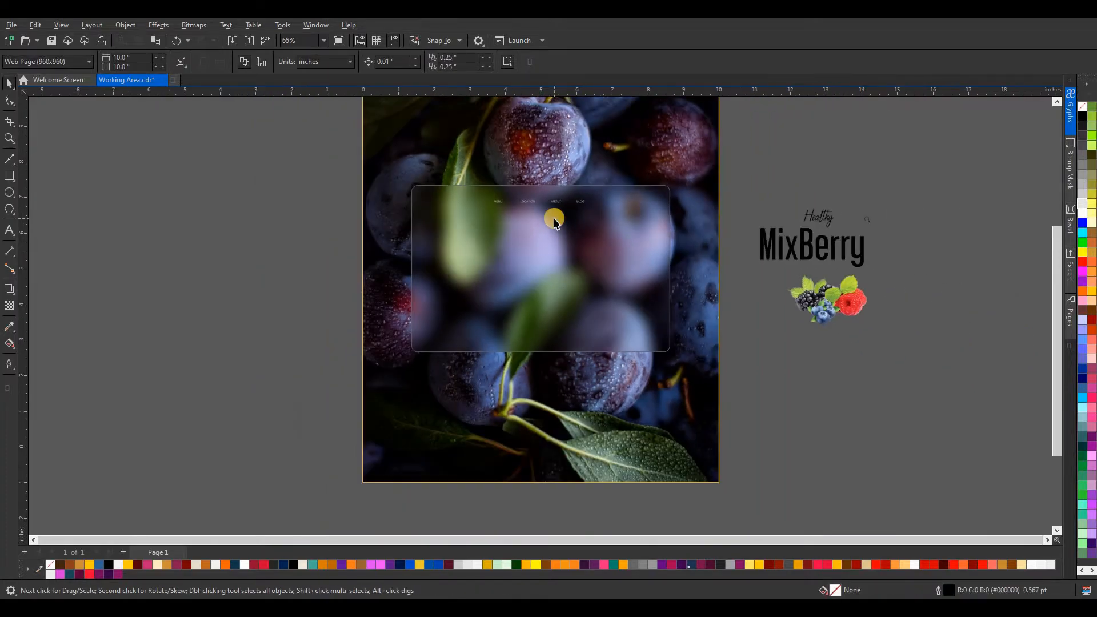
{"action": "scroll", "coordinate": [558, 220], "scroll_direction": "up", "scroll_amount": 2}
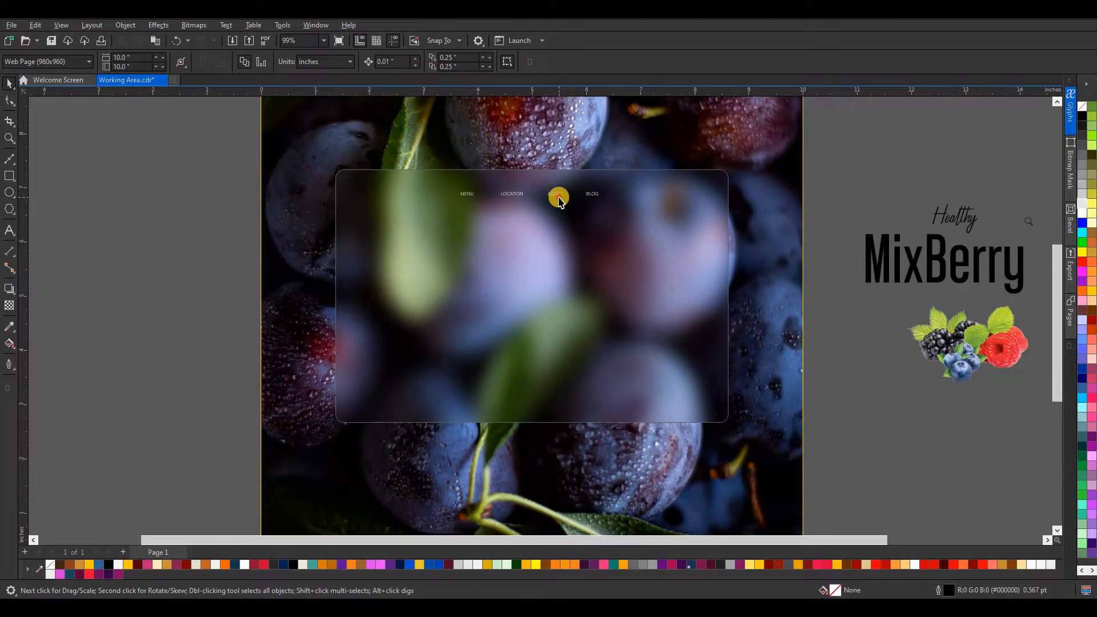
{"action": "left_click", "coordinate": [559, 198]}
{"action": "left_click_drag", "start_coordinate": [819, 179], "coordinate": [435, 214]}
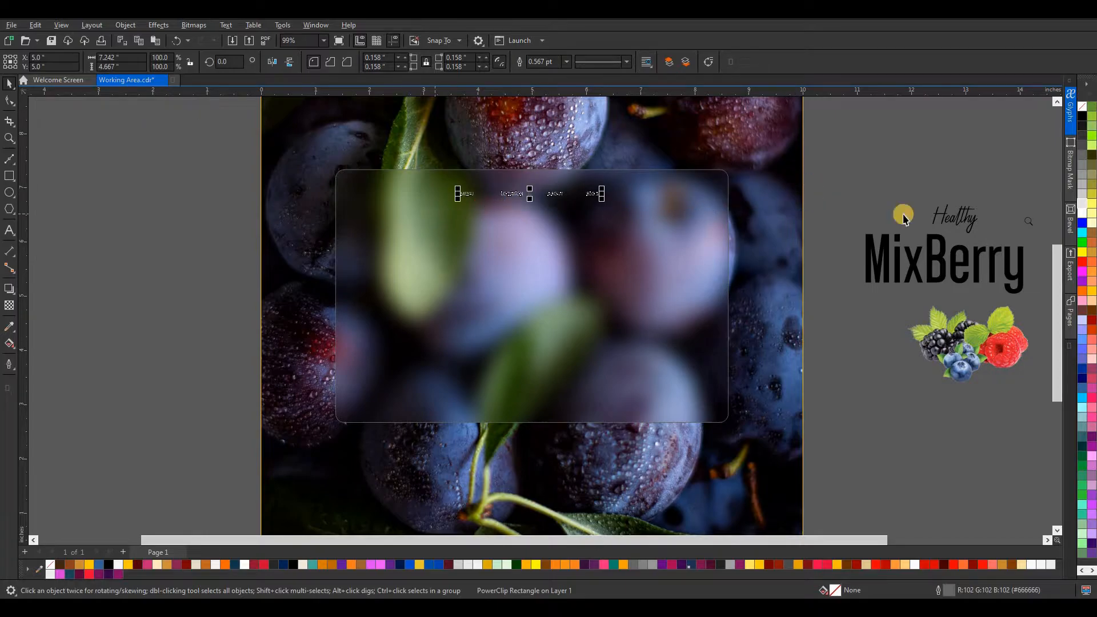
{"action": "left_click", "coordinate": [864, 179]}
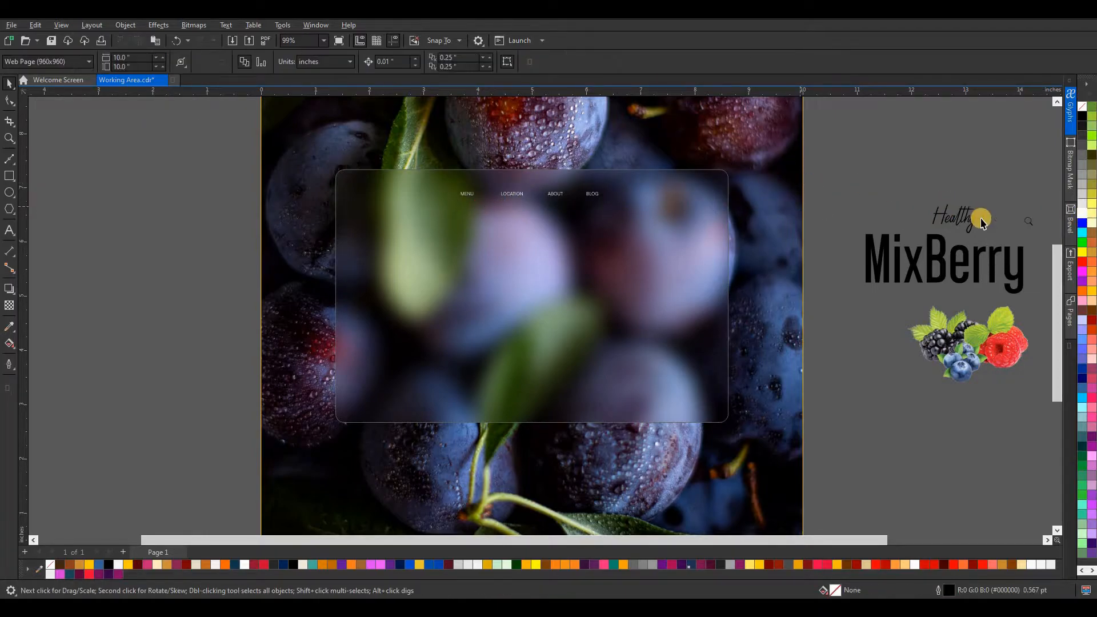
Move the magnifier icon into the glass panel's upper-right corner, level with the menu text, and fill it white
{"action": "left_click", "coordinate": [1029, 222]}
{"action": "left_click_drag", "start_coordinate": [1031, 223], "coordinate": [705, 195]}
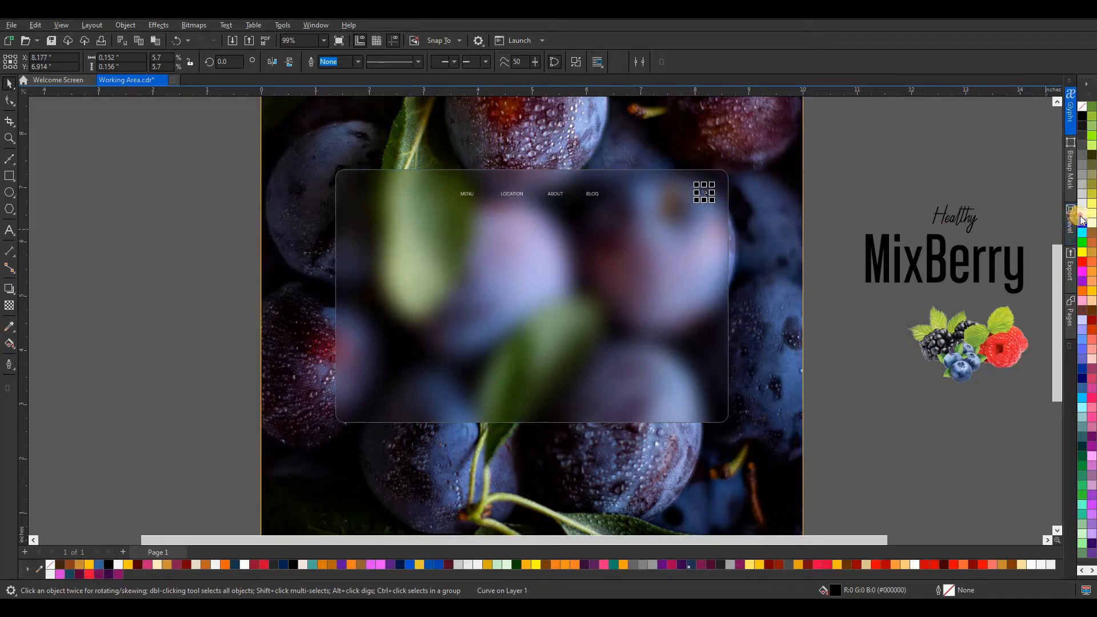
{"action": "left_click", "coordinate": [716, 208]}
{"action": "scroll", "coordinate": [707, 208], "scroll_direction": "up", "scroll_amount": 1}
{"action": "scroll", "coordinate": [708, 207], "scroll_direction": "down", "scroll_amount": 2}
{"action": "scroll", "coordinate": [708, 200], "scroll_direction": "up", "scroll_amount": 2}
{"action": "left_click", "coordinate": [707, 191]}
{"action": "left_click", "coordinate": [701, 190]}
{"action": "left_click", "coordinate": [707, 195]}
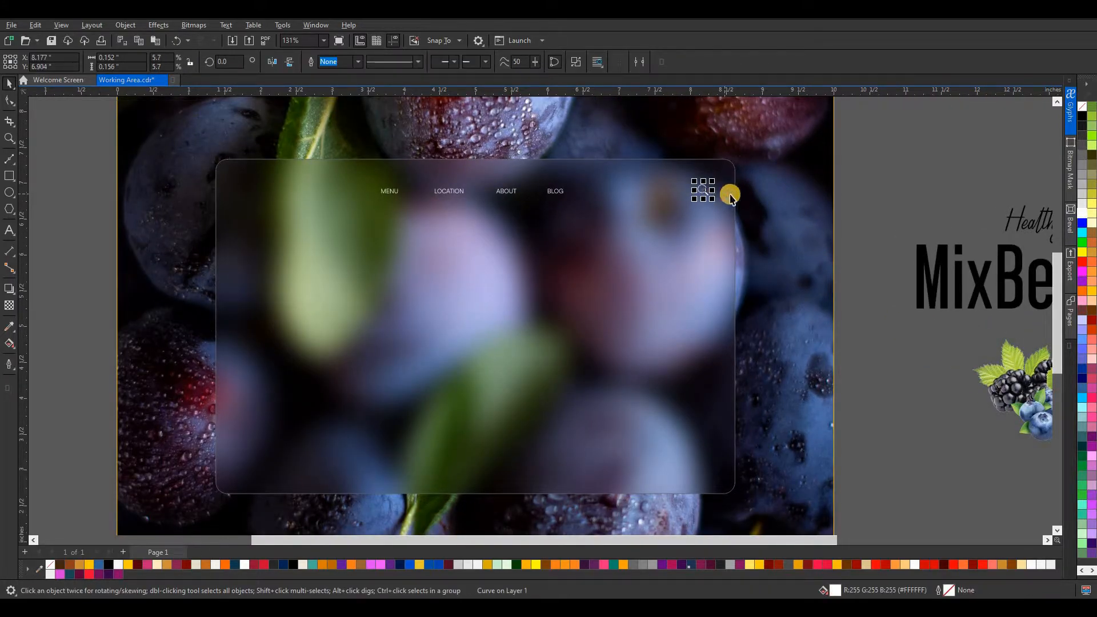
{"action": "left_click", "coordinate": [884, 194]}
Move the Healthy text into the glass panel's upper-left corner, enlarge it to about 149.5%, and fill it white
{"action": "scroll", "coordinate": [884, 194], "scroll_direction": "down", "scroll_amount": 2}
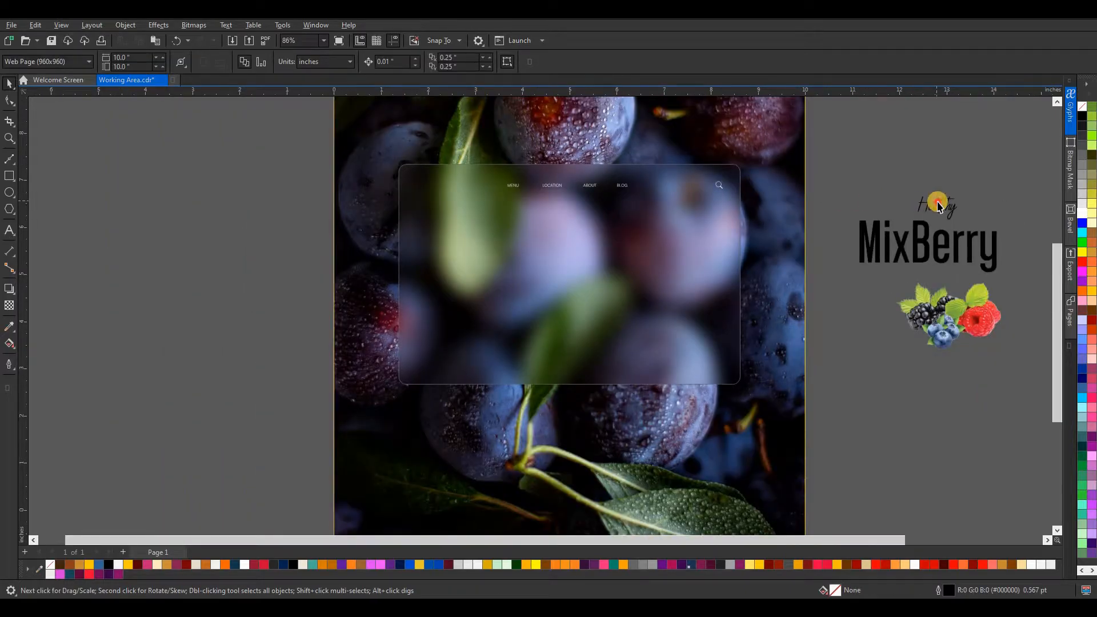
{"action": "mouse_move", "coordinate": [949, 211]}
{"action": "left_mouse_down"}
{"action": "mouse_move", "coordinate": [508, 182]}
{"action": "mouse_move", "coordinate": [434, 196]}
{"action": "left_mouse_up"}
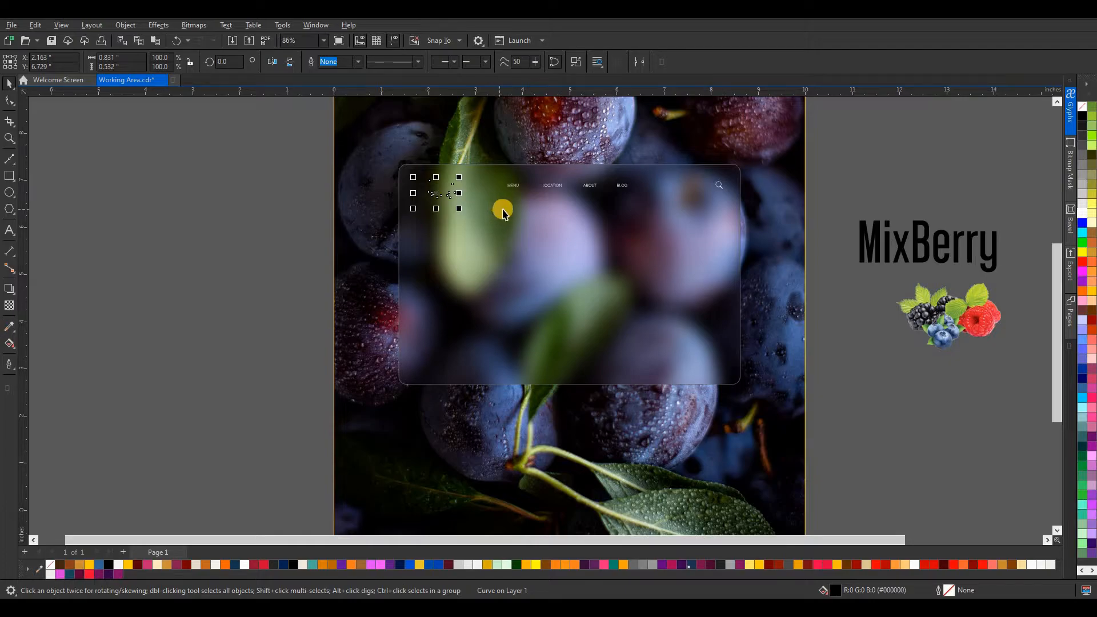
{"action": "left_click_drag", "start_coordinate": [459, 212], "coordinate": [479, 221]}
{"action": "left_click", "coordinate": [1082, 214]}
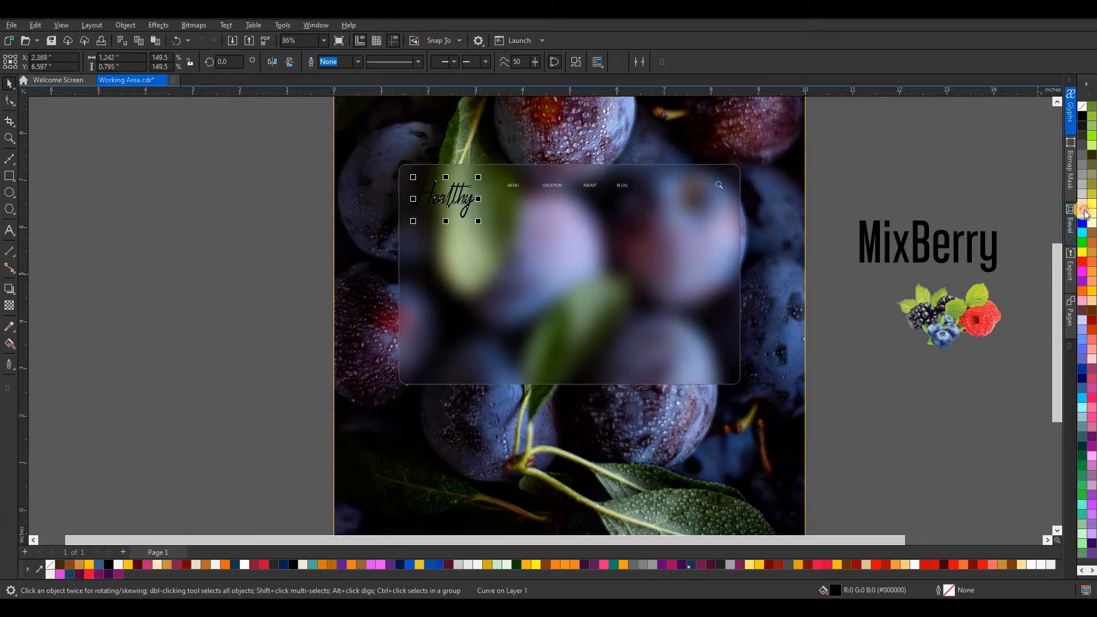
{"action": "left_click", "coordinate": [532, 186]}
{"action": "scroll", "coordinate": [486, 193], "scroll_direction": "up", "scroll_amount": 3}
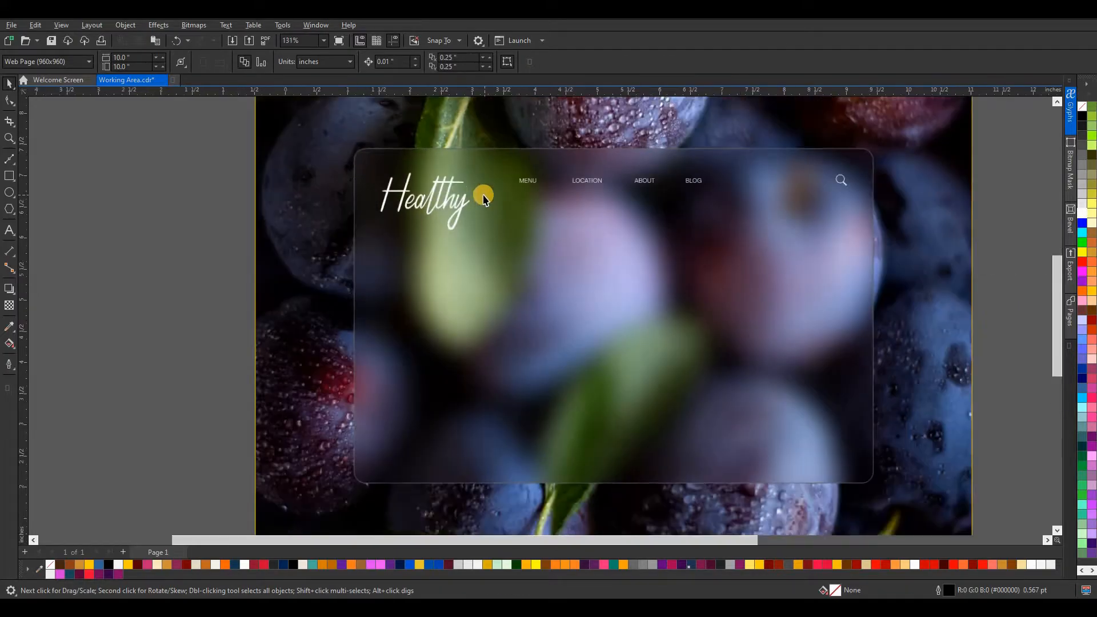
Add a flat drop shadow to the Healthy text and bring it directly behind the lettering with a 0 inch offset
{"action": "left_click", "coordinate": [457, 200]}
{"action": "left_click", "coordinate": [11, 290]}
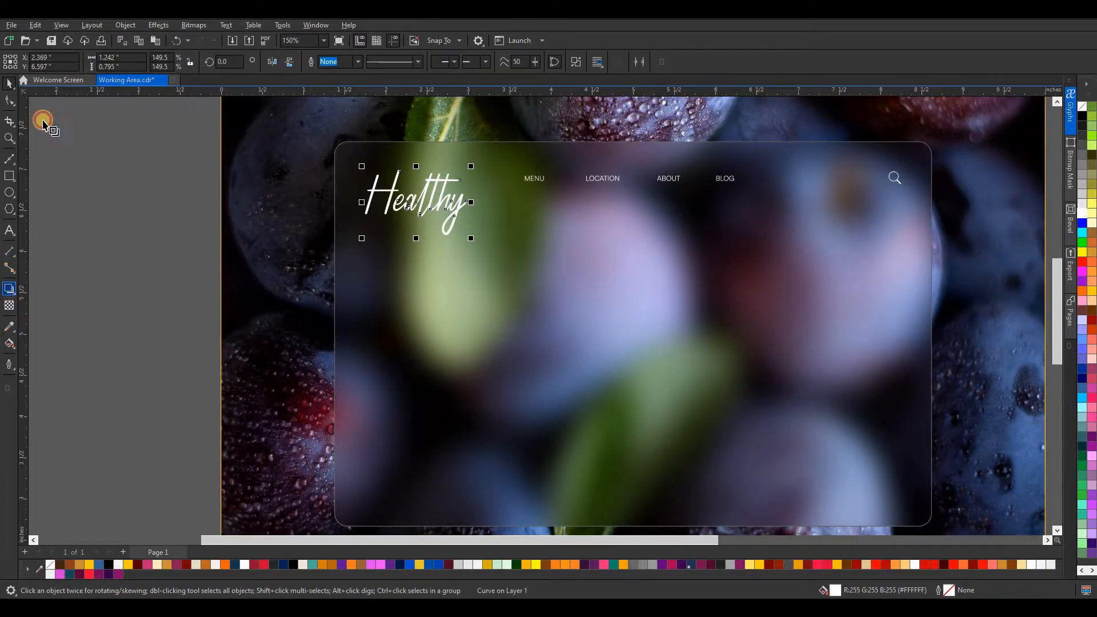
{"action": "left_click", "coordinate": [52, 64]}
{"action": "left_click", "coordinate": [52, 85]}
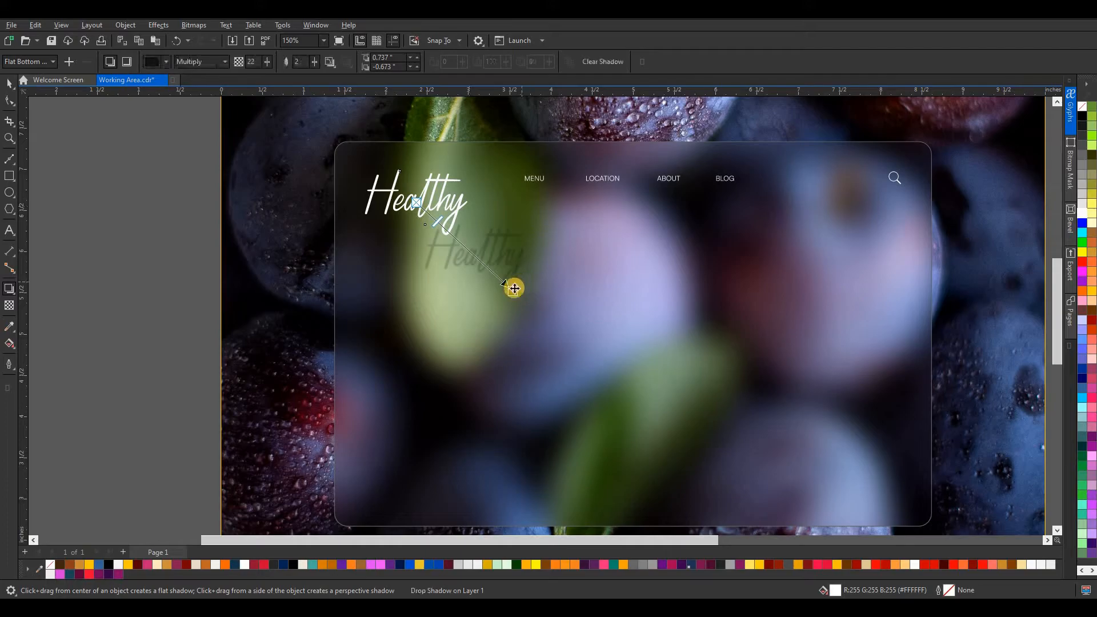
{"action": "mouse_move", "coordinate": [476, 255]}
{"action": "left_mouse_down"}
{"action": "mouse_move", "coordinate": [450, 235]}
{"action": "mouse_move", "coordinate": [467, 202]}
{"action": "left_mouse_up"}
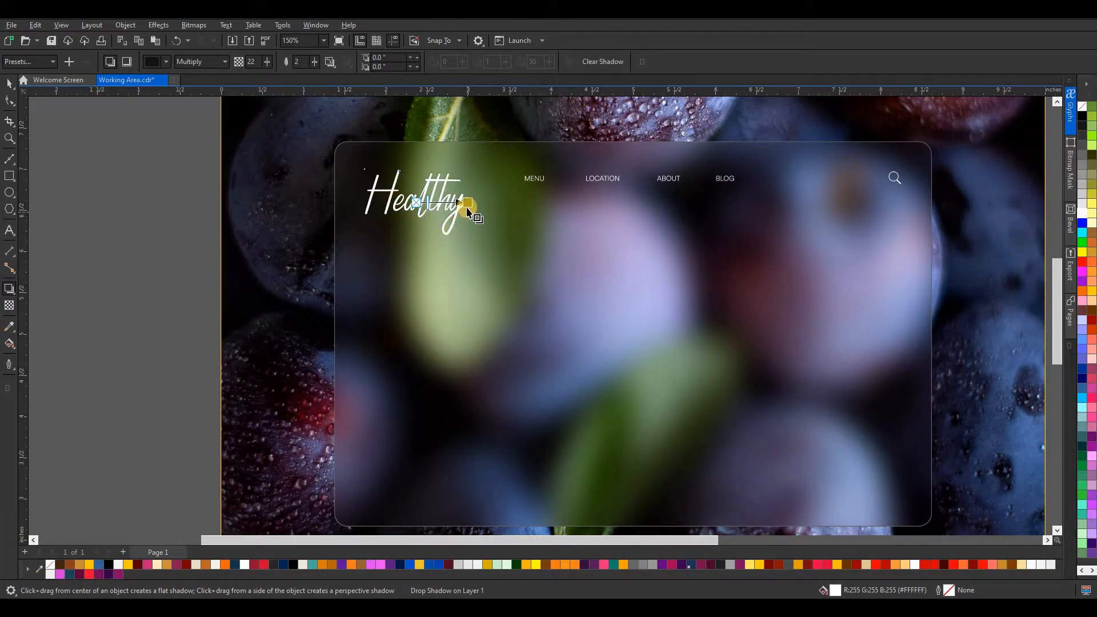
{"action": "left_click", "coordinate": [9, 84]}
{"action": "key", "text": "Escape"}
Move the MixBerry text onto the glass panel below Healthy, enlarge it to about 148.2%, and fill it white
{"action": "scroll", "coordinate": [475, 143], "scroll_direction": "down", "scroll_amount": 2}
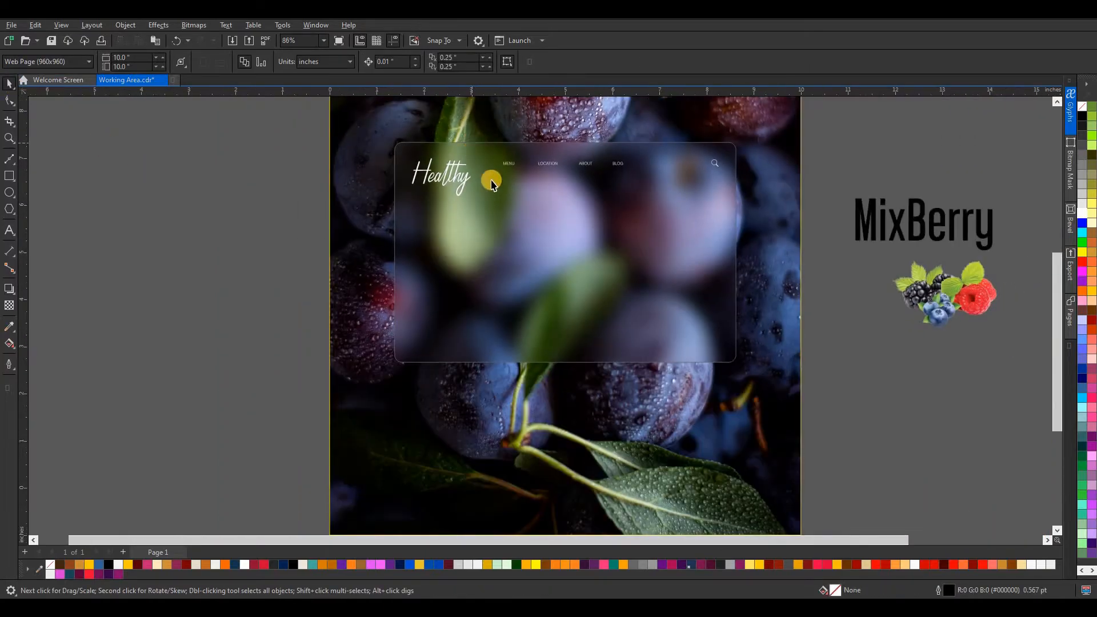
{"action": "scroll", "coordinate": [491, 184], "scroll_direction": "down", "scroll_amount": 1}
{"action": "mouse_move", "coordinate": [878, 222]}
{"action": "left_mouse_down"}
{"action": "mouse_move", "coordinate": [516, 217]}
{"action": "mouse_move", "coordinate": [483, 242]}
{"action": "left_mouse_up"}
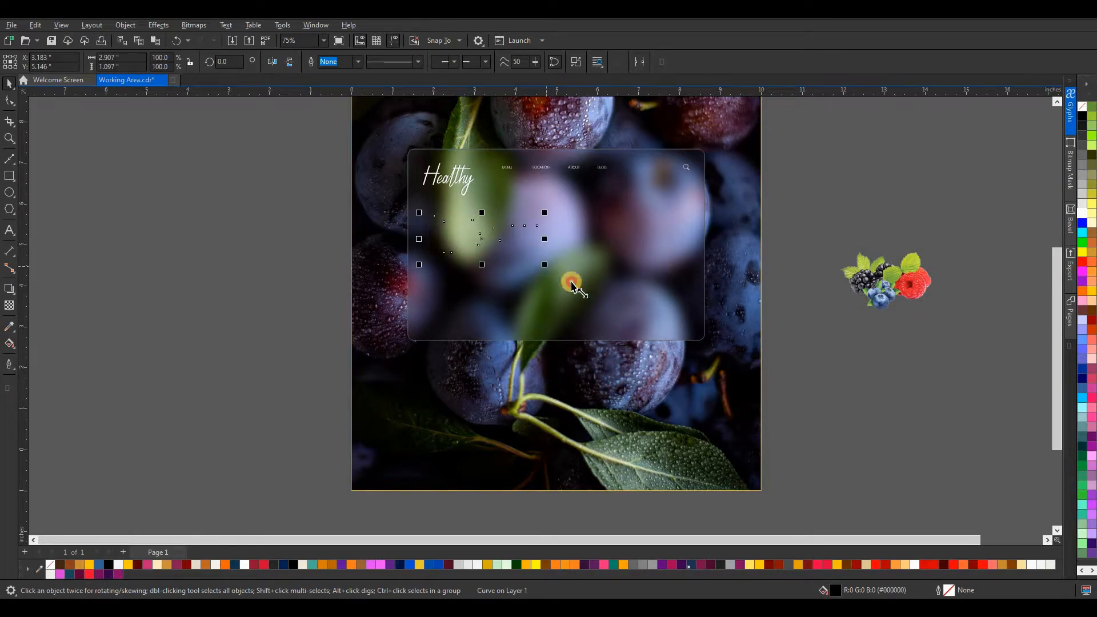
{"action": "left_click_drag", "start_coordinate": [573, 284], "coordinate": [606, 305]}
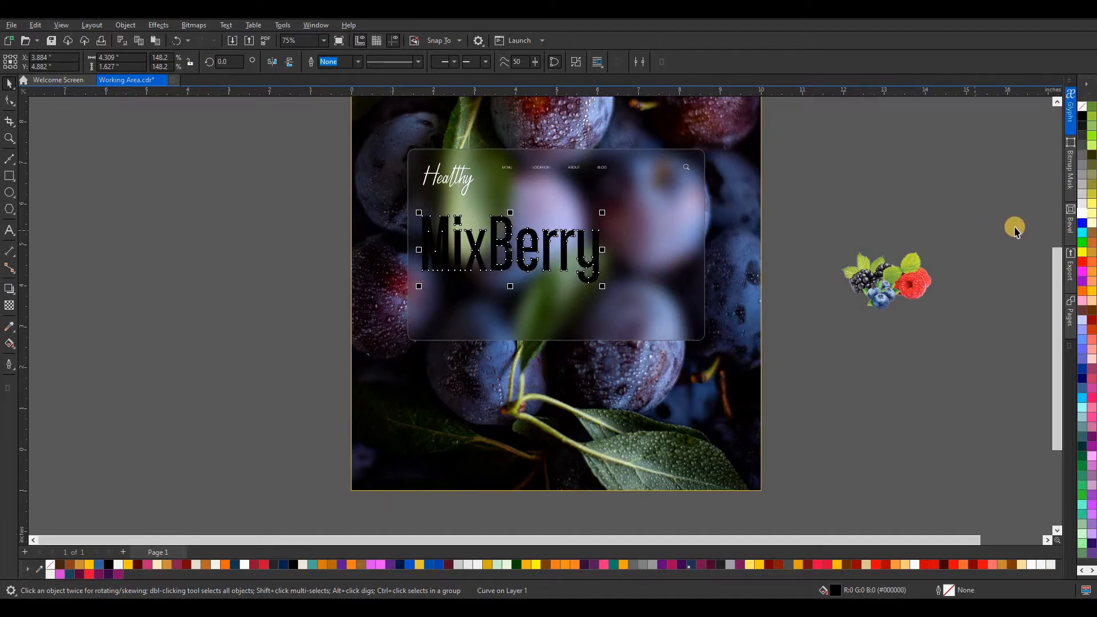
{"action": "left_click", "coordinate": [1083, 215]}
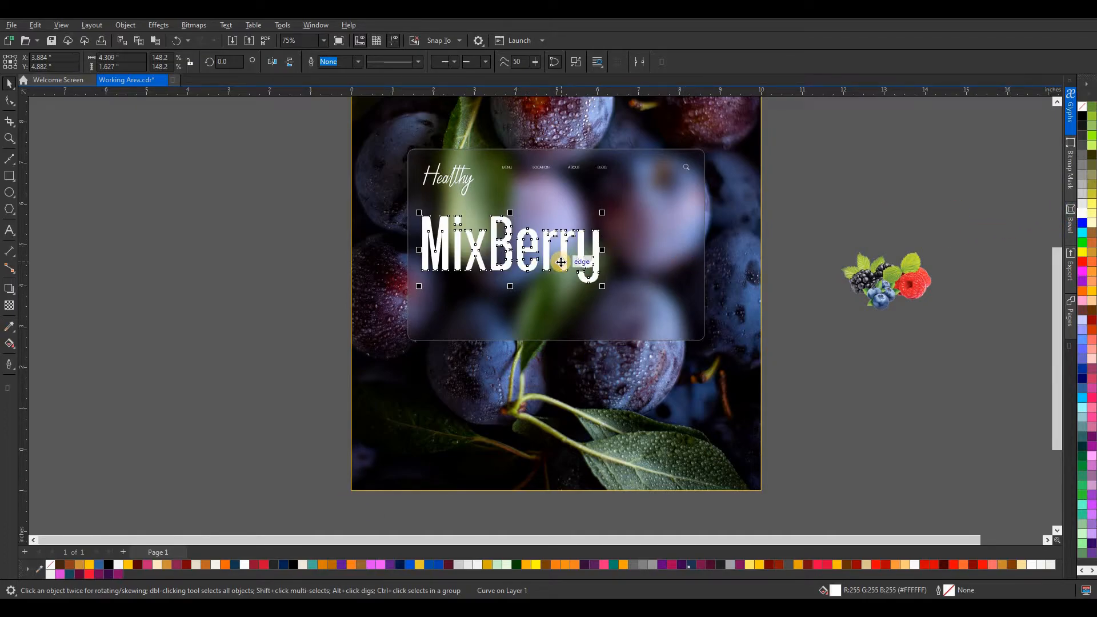
Duplicate the MixBerry text slightly up and to the right, giving the copy no fill and a light #F5F5F5 outline
{"action": "mouse_move", "coordinate": [511, 250]}
{"action": "left_mouse_down"}
{"action": "mouse_move", "coordinate": [528, 245]}
{"action": "mouse_move", "coordinate": [515, 244]}
{"action": "left_mouse_up"}
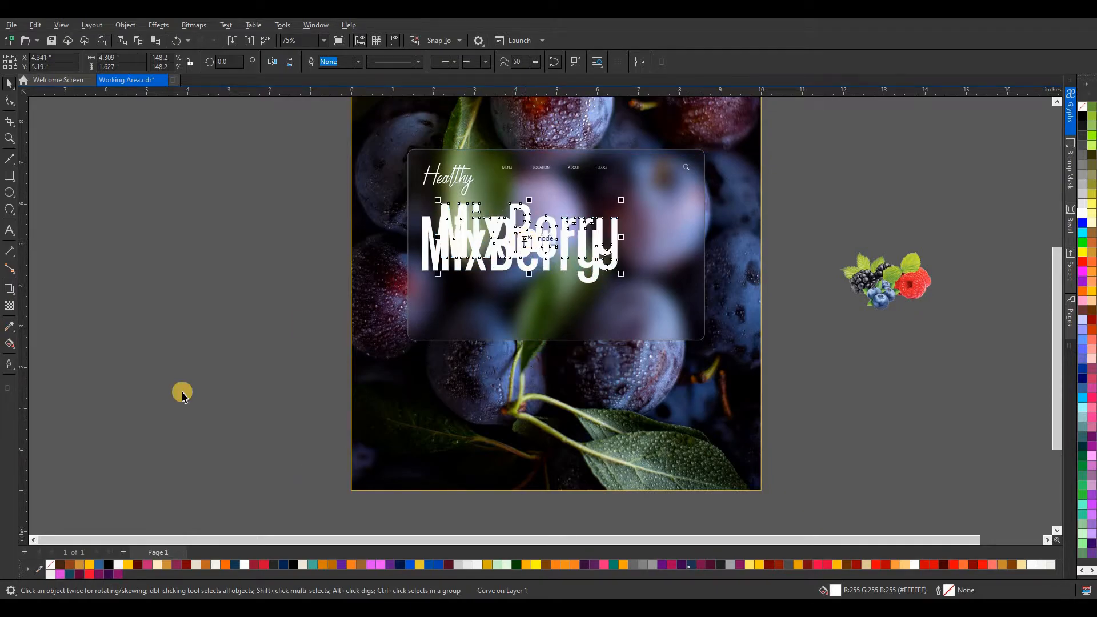
{"action": "right_click", "coordinate": [115, 566]}
{"action": "left_click", "coordinate": [50, 565]}
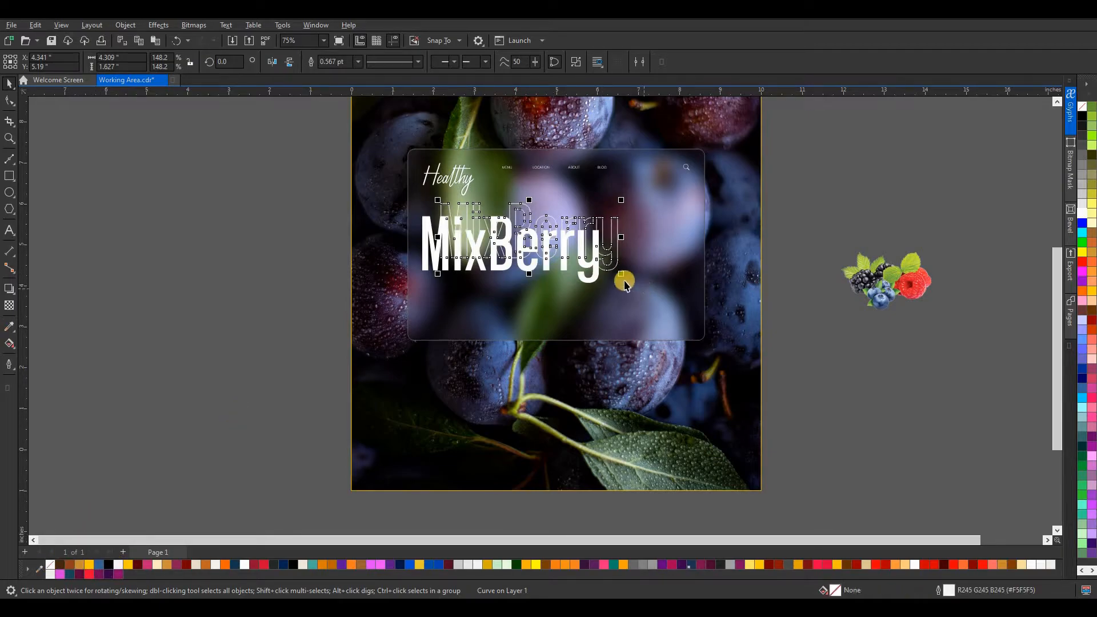
Enlarge the outlined MixBerry copy to about 180.1% and give it a uniform transparency of about 81
{"action": "left_click_drag", "start_coordinate": [624, 277], "coordinate": [642, 286]}
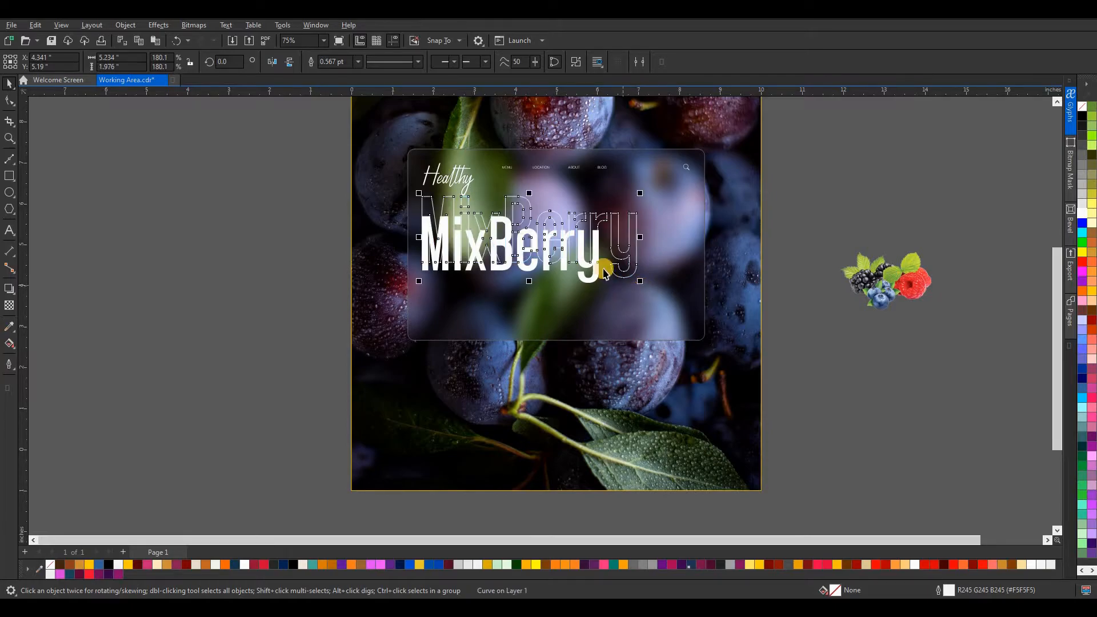
{"action": "left_click", "coordinate": [9, 306]}
{"action": "left_click_drag", "start_coordinate": [546, 290], "coordinate": [526, 289]}
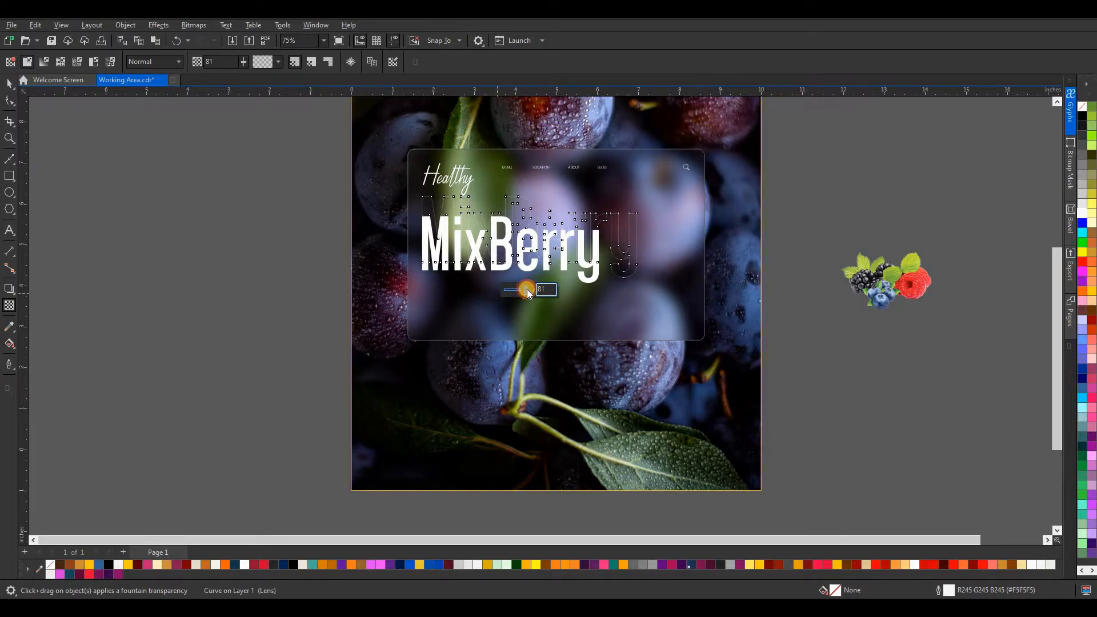
{"action": "left_click_drag", "start_coordinate": [527, 290], "coordinate": [527, 293]}
{"action": "left_click", "coordinate": [10, 83]}
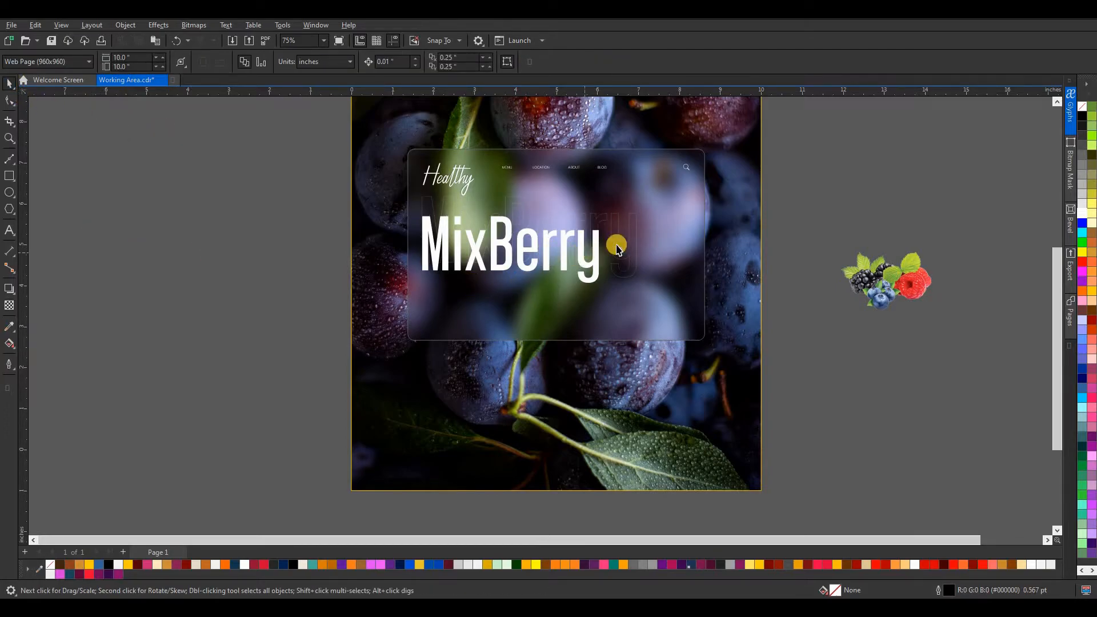
Move the berries image onto the glass panel below the end of MixBerry, bring it to the front, and add a drop shadow directed upward
{"action": "left_click_drag", "start_coordinate": [891, 282], "coordinate": [660, 332]}
{"action": "key", "text": "shift+Page_Up"}
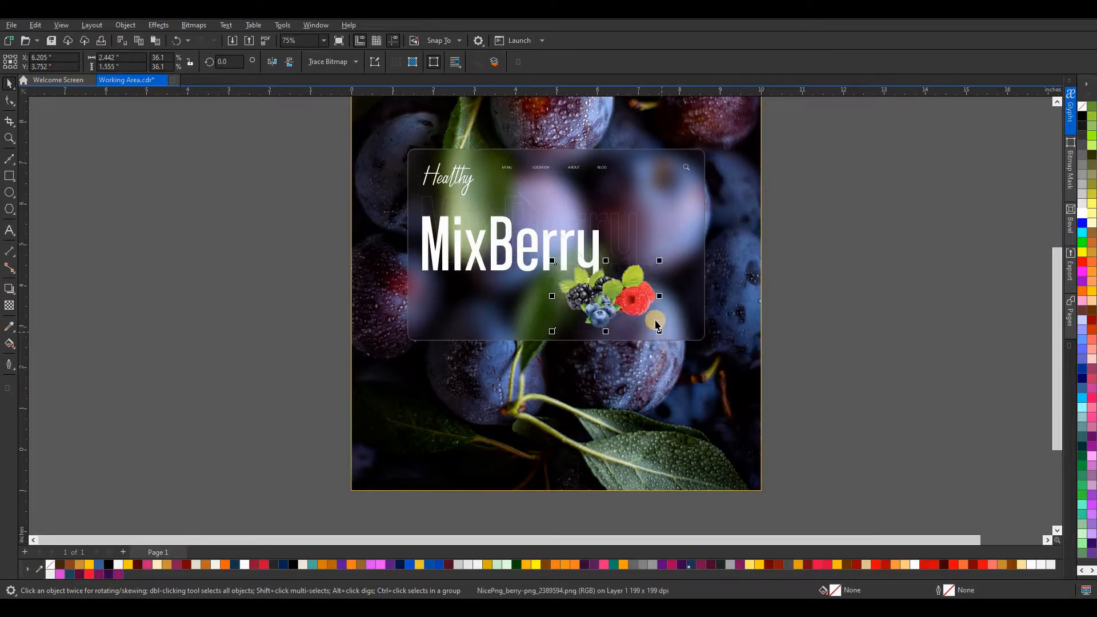
{"action": "left_click", "coordinate": [9, 289]}
{"action": "left_click_drag", "start_coordinate": [609, 315], "coordinate": [607, 268]}
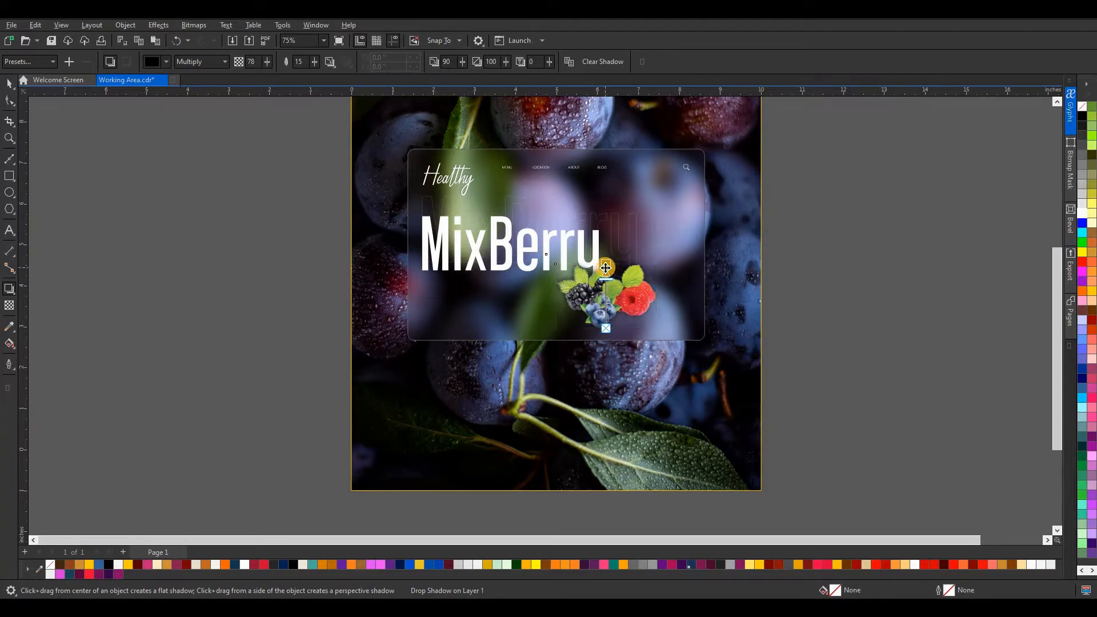
{"action": "left_click", "coordinate": [9, 84]}
{"action": "left_click", "coordinate": [612, 257]}
{"action": "key", "text": "Escape"}
{"action": "scroll", "coordinate": [613, 258], "scroll_direction": "down", "scroll_amount": 2}
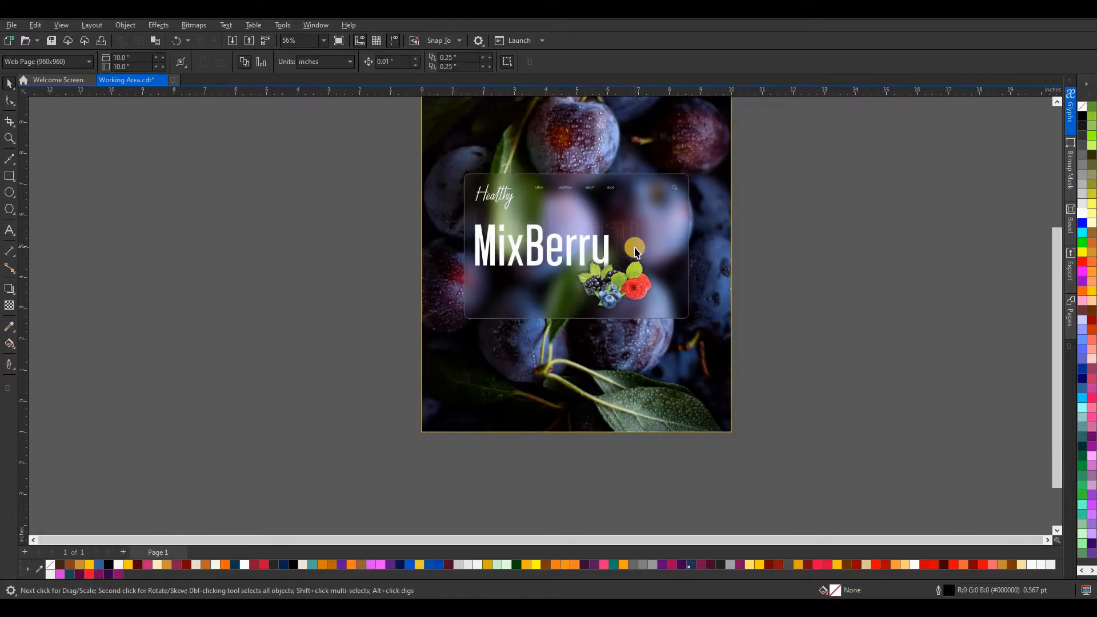
{"action": "scroll", "coordinate": [813, 176], "scroll_direction": "up", "scroll_amount": 1}
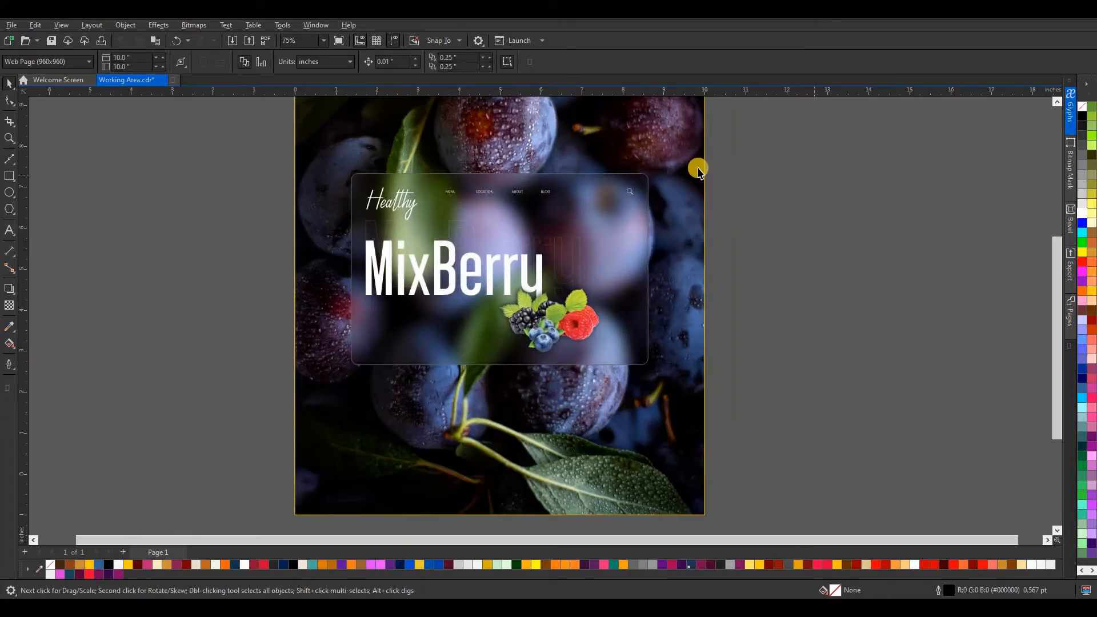
Convert the glass panel's outline to a separate object and fill it with 30% Black (#B3B3B3)
{"action": "left_click", "coordinate": [611, 174]}
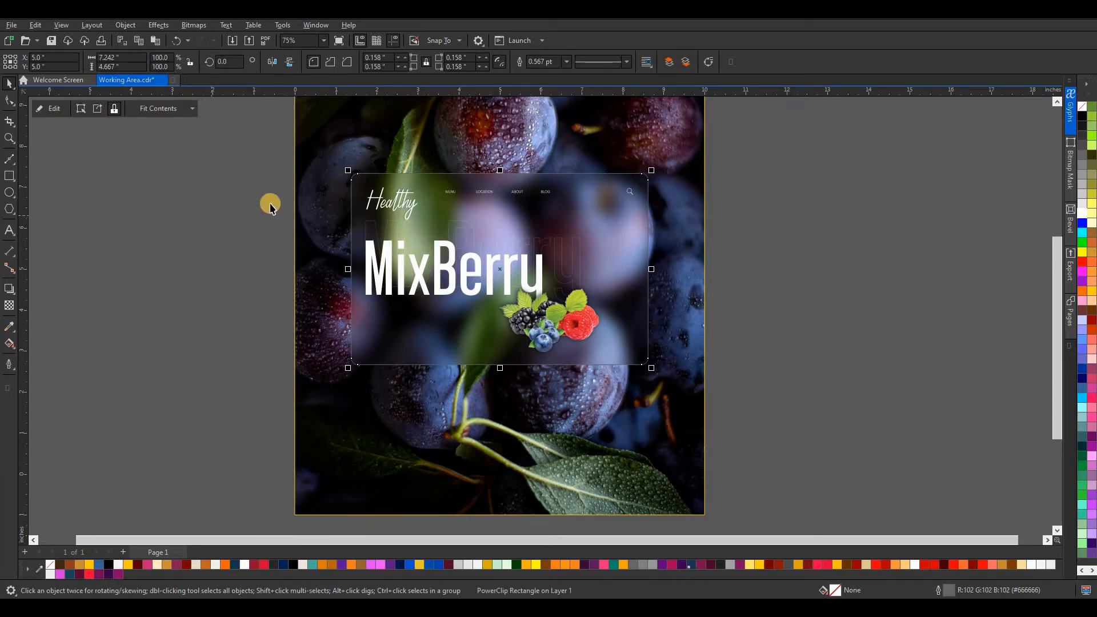
{"action": "left_click", "coordinate": [131, 29]}
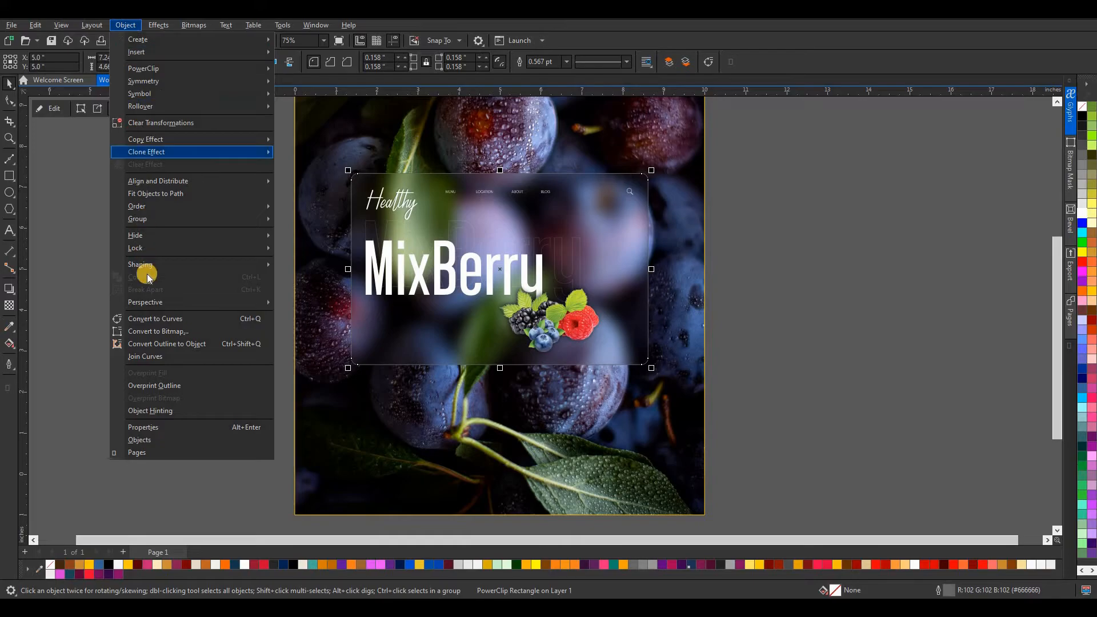
{"action": "left_click", "coordinate": [164, 343]}
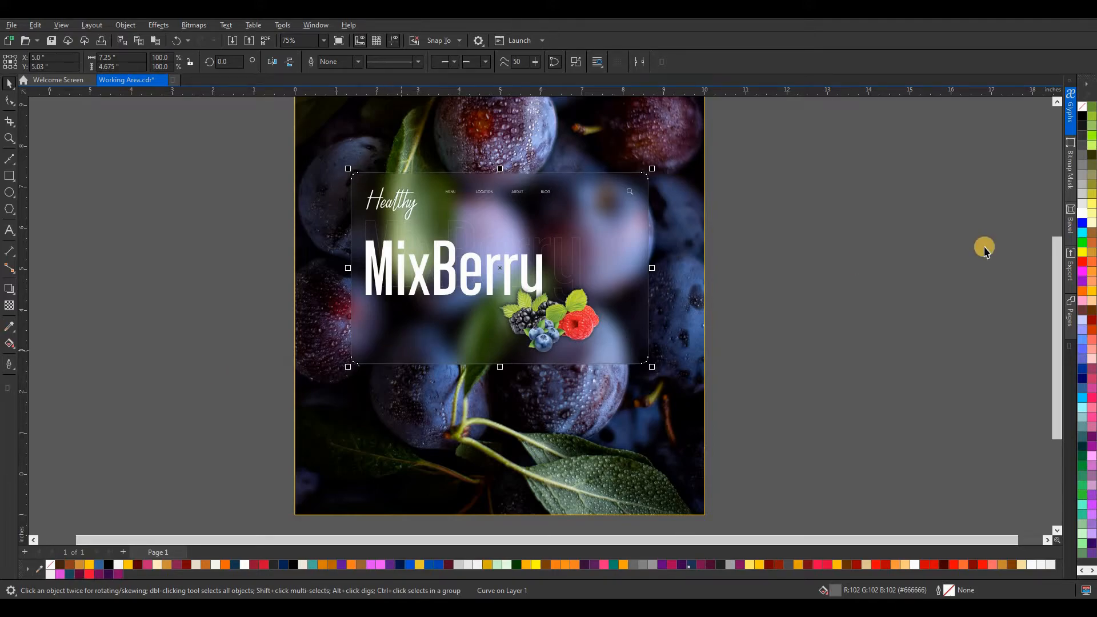
{"action": "left_click", "coordinate": [1083, 209]}
{"action": "left_click", "coordinate": [1085, 205]}
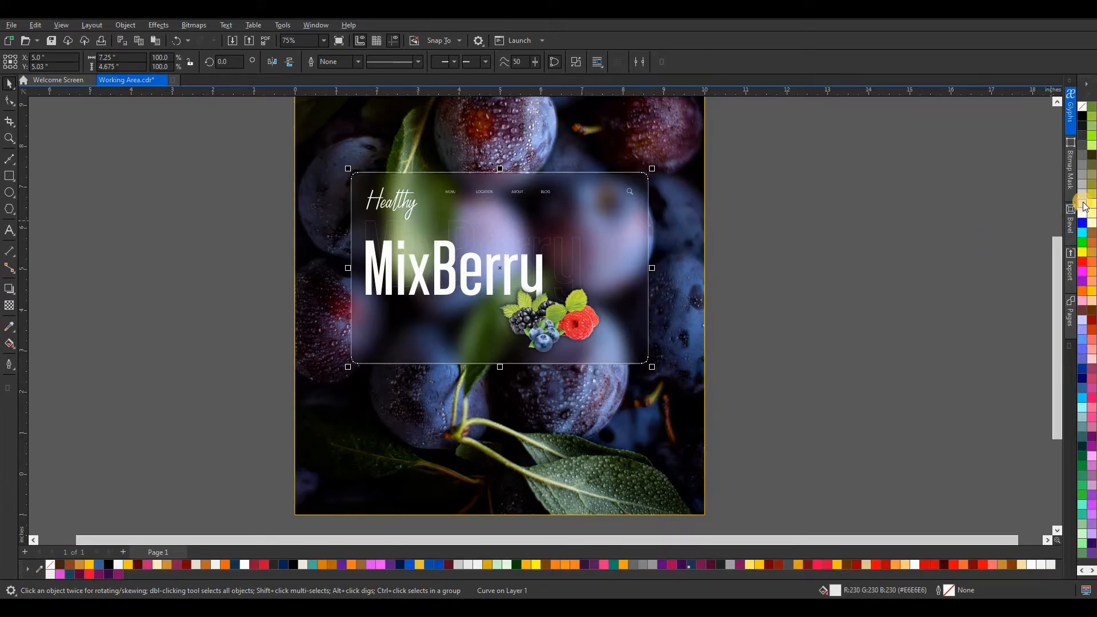
{"action": "left_click", "coordinate": [120, 566]}
{"action": "left_click", "coordinate": [116, 565]}
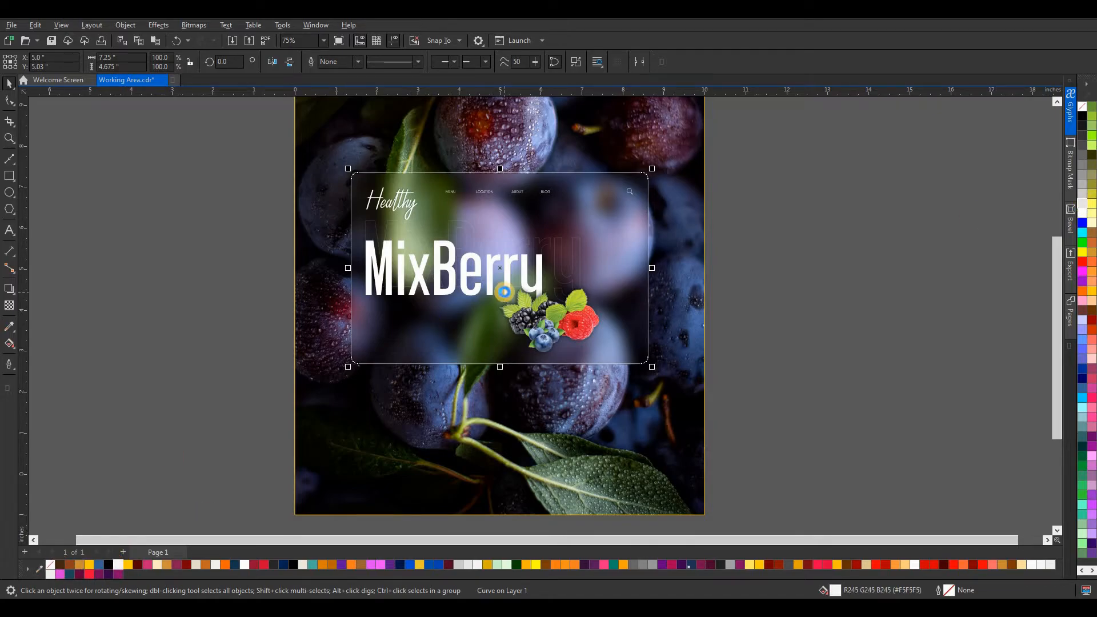
{"action": "left_click", "coordinate": [1077, 183]}
Apply a linear fountain transparency to the border object, fading it out past the panel's lower-right corner
{"action": "left_click", "coordinate": [9, 306]}
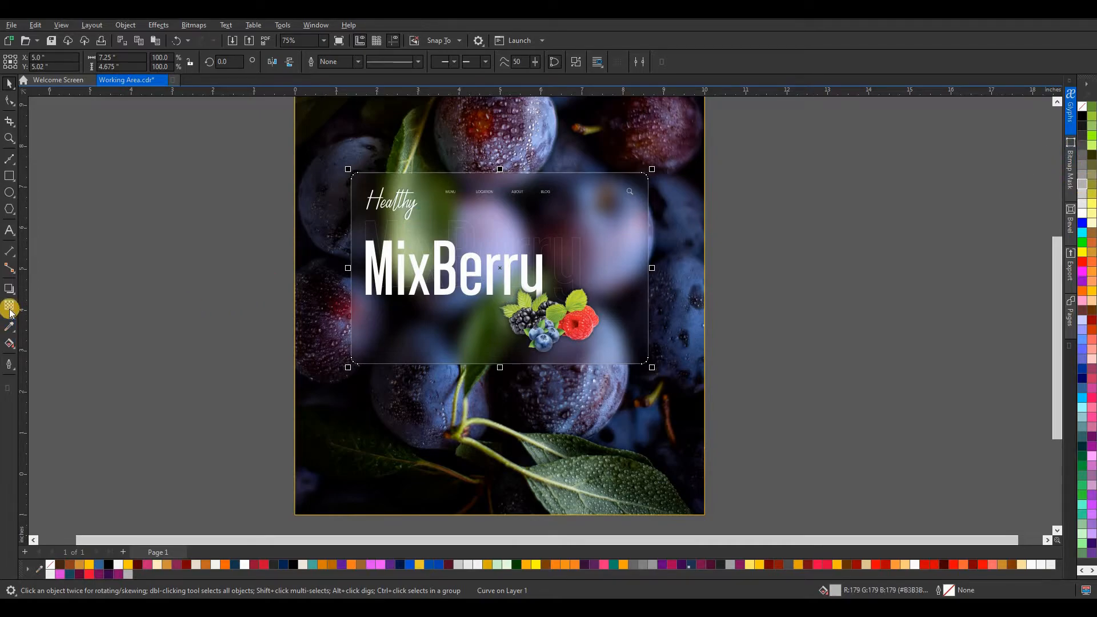
{"action": "left_click", "coordinate": [624, 337]}
{"action": "left_click_drag", "start_coordinate": [627, 366], "coordinate": [626, 363]}
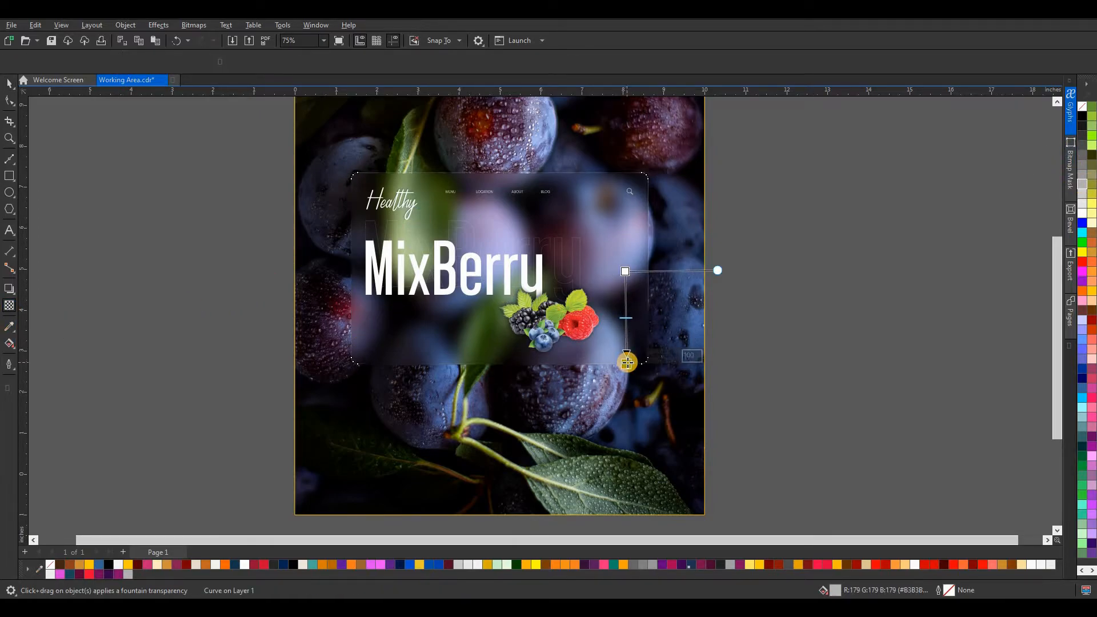
{"action": "left_click_drag", "start_coordinate": [625, 272], "coordinate": [554, 255]}
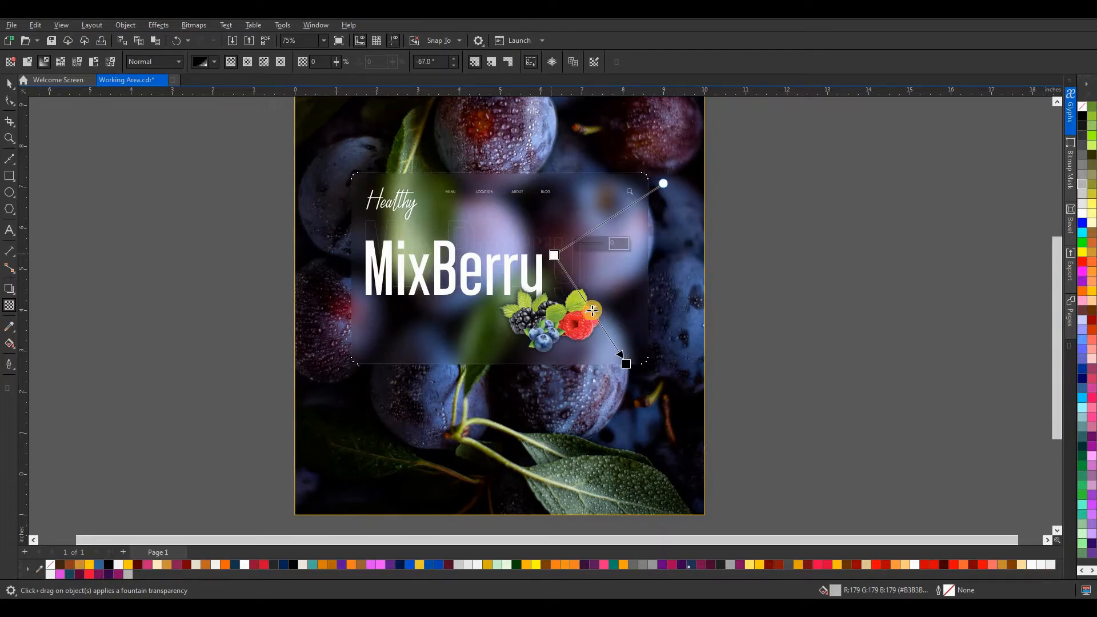
{"action": "left_click_drag", "start_coordinate": [626, 364], "coordinate": [646, 406]}
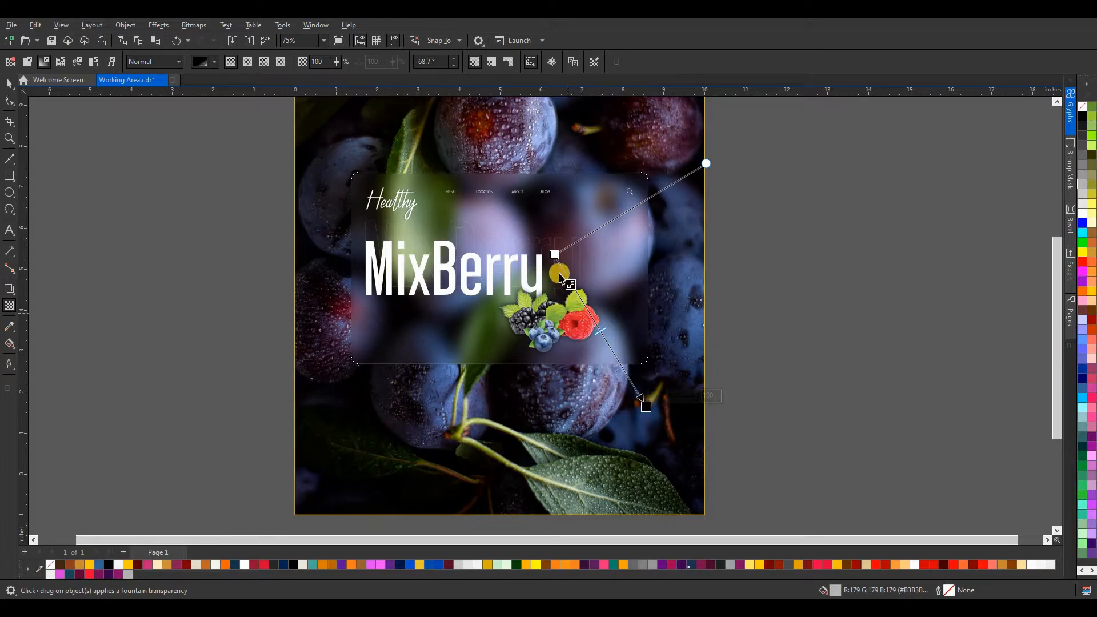
{"action": "left_click_drag", "start_coordinate": [554, 255], "coordinate": [615, 322]}
{"action": "left_click", "coordinate": [5, 85]}
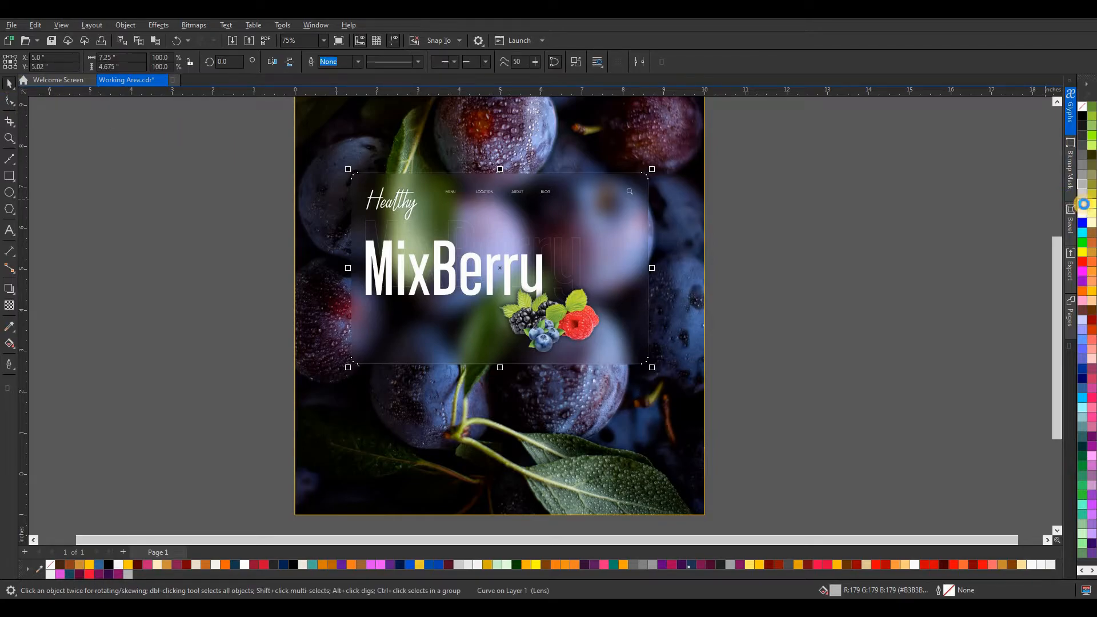
Fill the panel's border object white and deselect it
{"action": "left_click", "coordinate": [1086, 213]}
{"action": "left_click", "coordinate": [857, 216]}
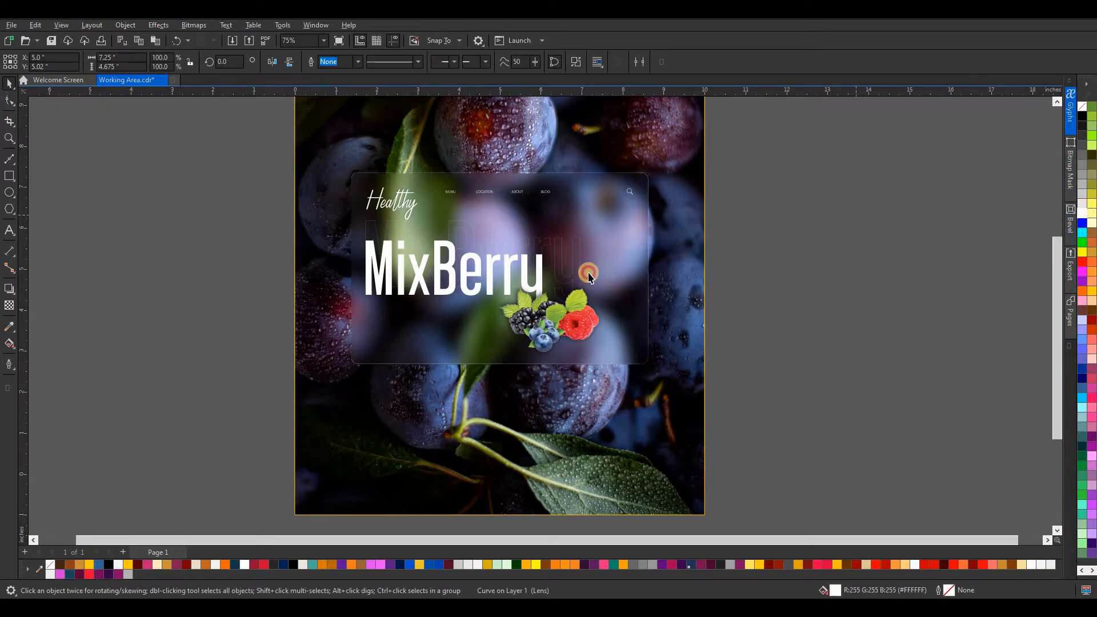
{"action": "scroll", "coordinate": [588, 274], "scroll_direction": "down", "scroll_amount": 1}
{"action": "scroll", "coordinate": [595, 280], "scroll_direction": "up", "scroll_amount": 1}
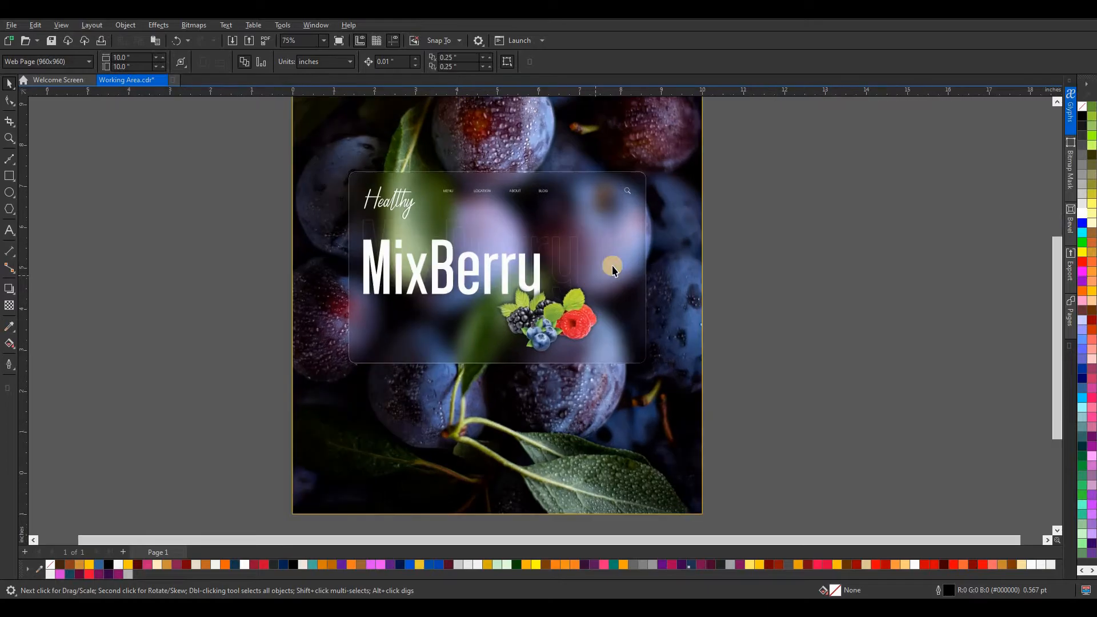
Give the border object a 3 pt outline in #CCCCCC and fill it with grey #999999
{"action": "left_click", "coordinate": [645, 177]}
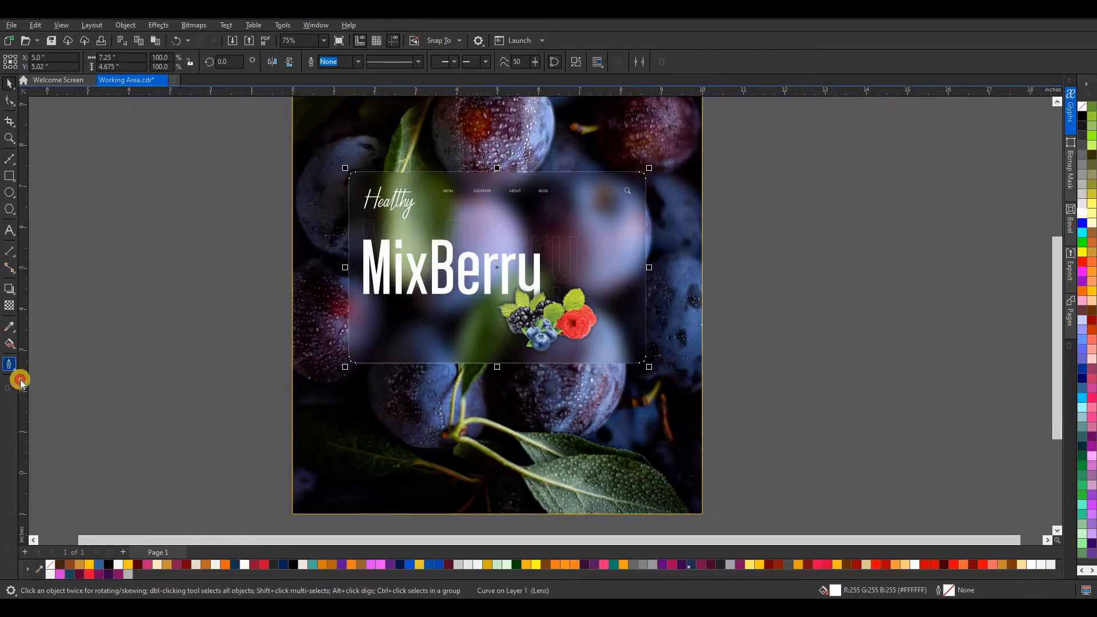
{"action": "left_click", "coordinate": [9, 364]}
{"action": "left_click", "coordinate": [41, 481]}
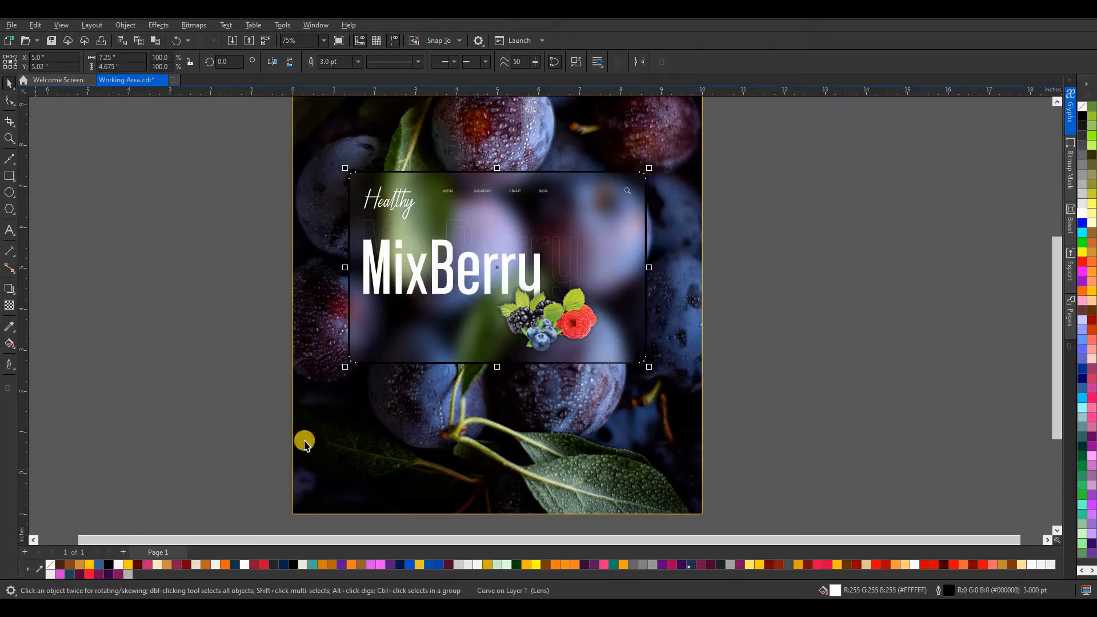
{"action": "left_click", "coordinate": [1084, 197]}
{"action": "right_click", "coordinate": [1084, 197]}
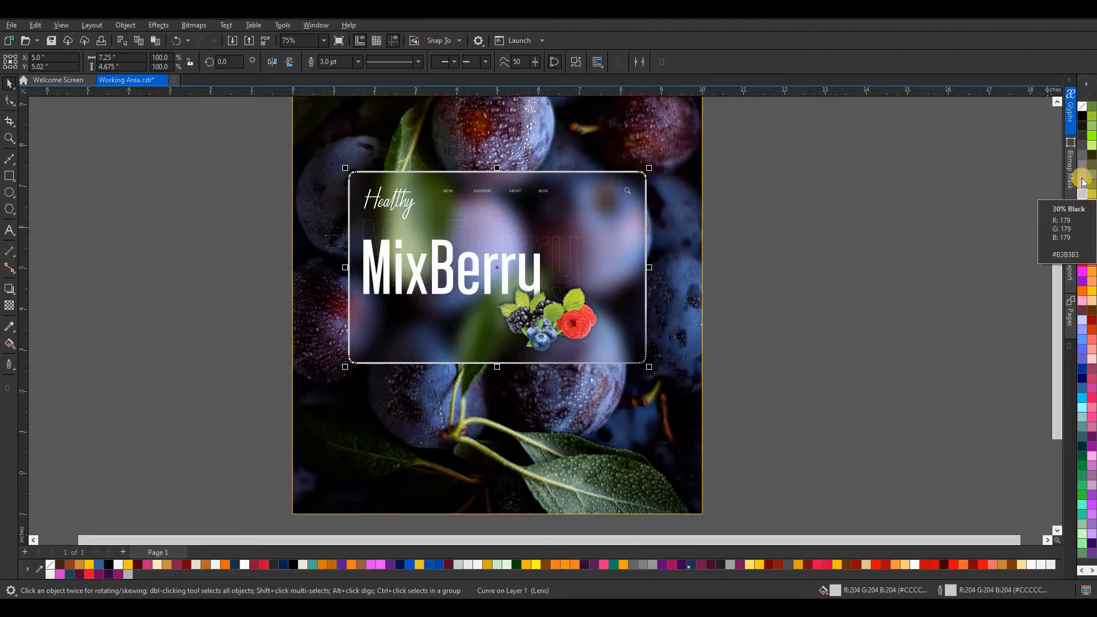
{"action": "left_click", "coordinate": [1083, 174]}
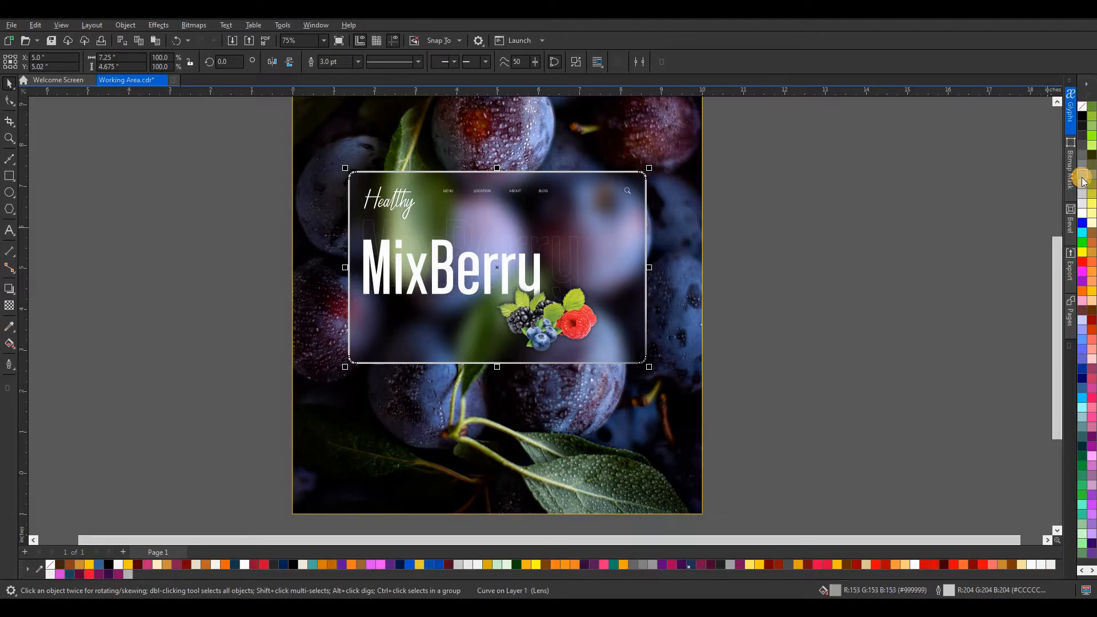
Set the border object's outline width to 1 pt and its outline color to grey #999999
{"action": "left_click", "coordinate": [8, 367]}
{"action": "left_click", "coordinate": [44, 463]}
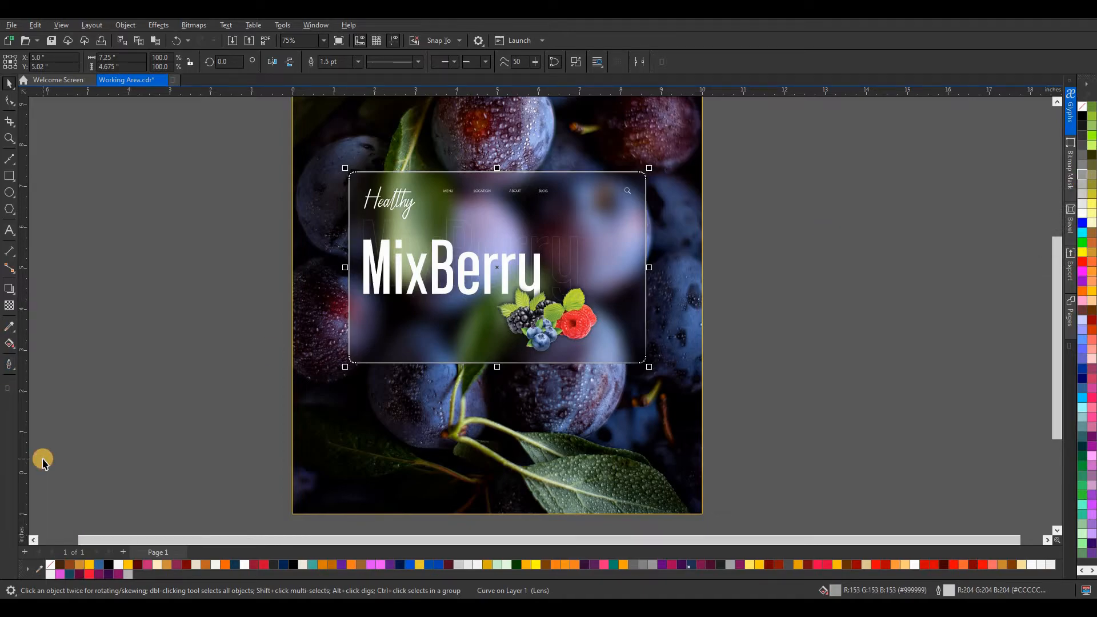
{"action": "left_click", "coordinate": [8, 366]}
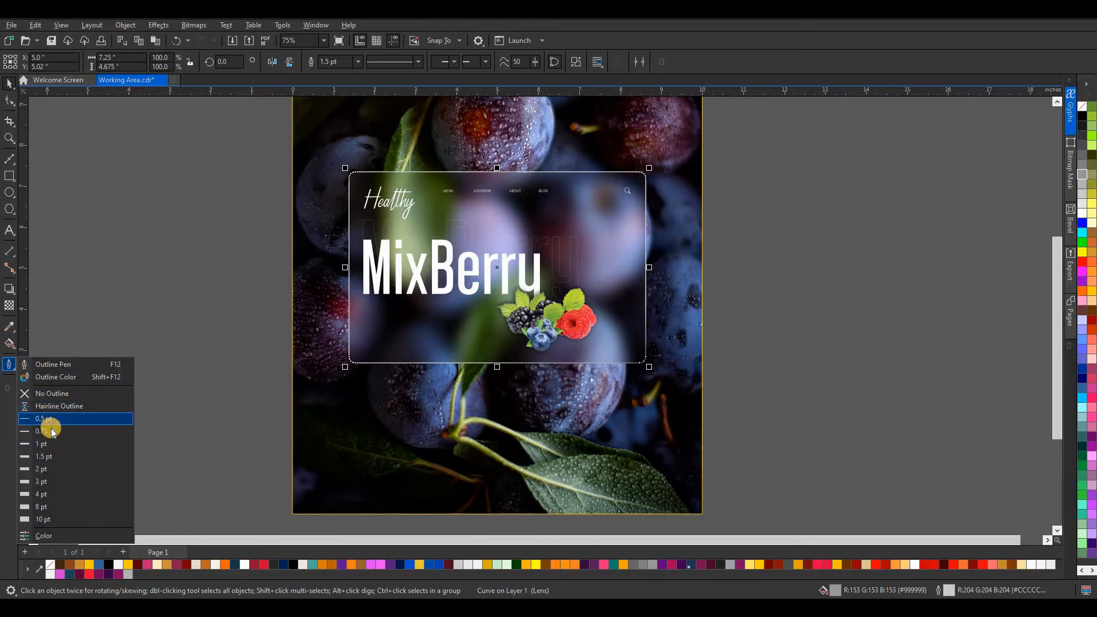
{"action": "left_click", "coordinate": [46, 445]}
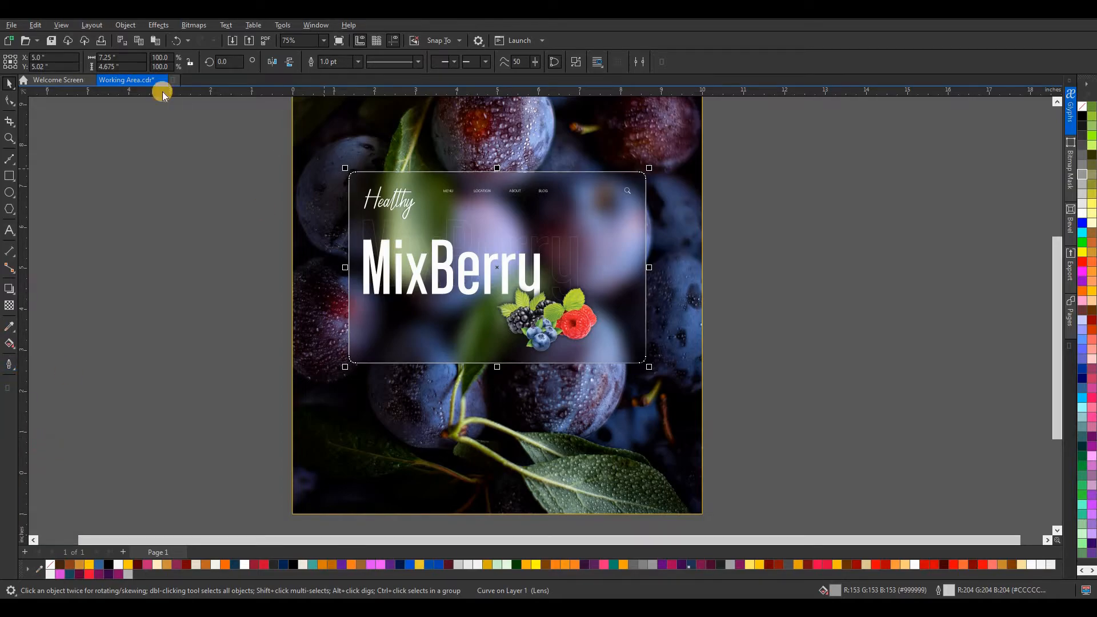
{"action": "right_click", "coordinate": [1083, 171]}
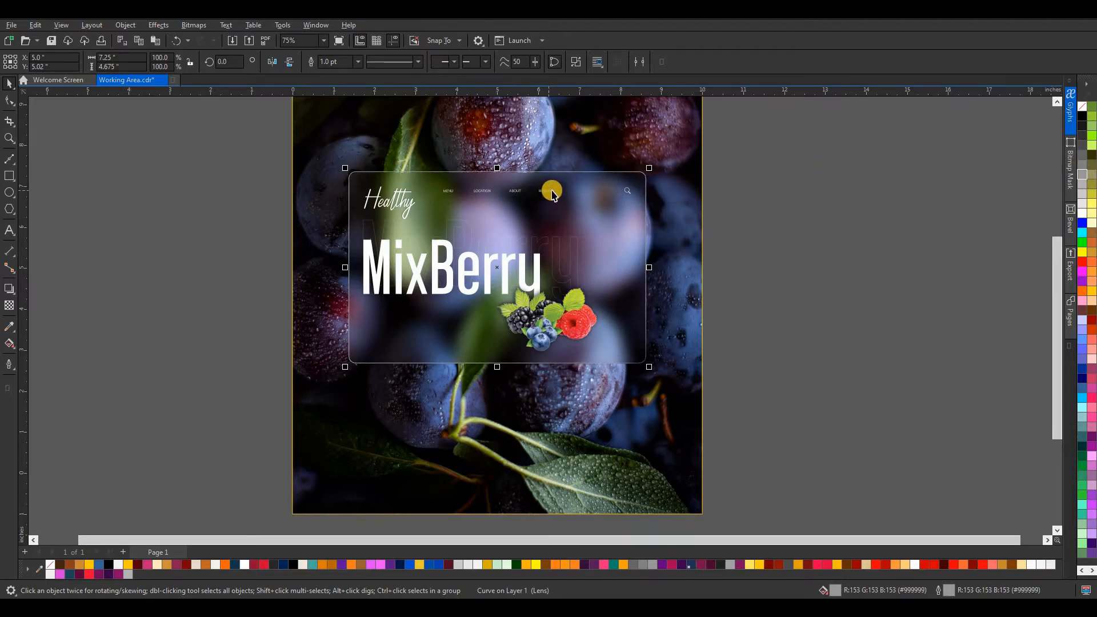
Redirect the border's fountain transparency to run from the panel's upper middle to just below its bottom edge
{"action": "left_click", "coordinate": [9, 305]}
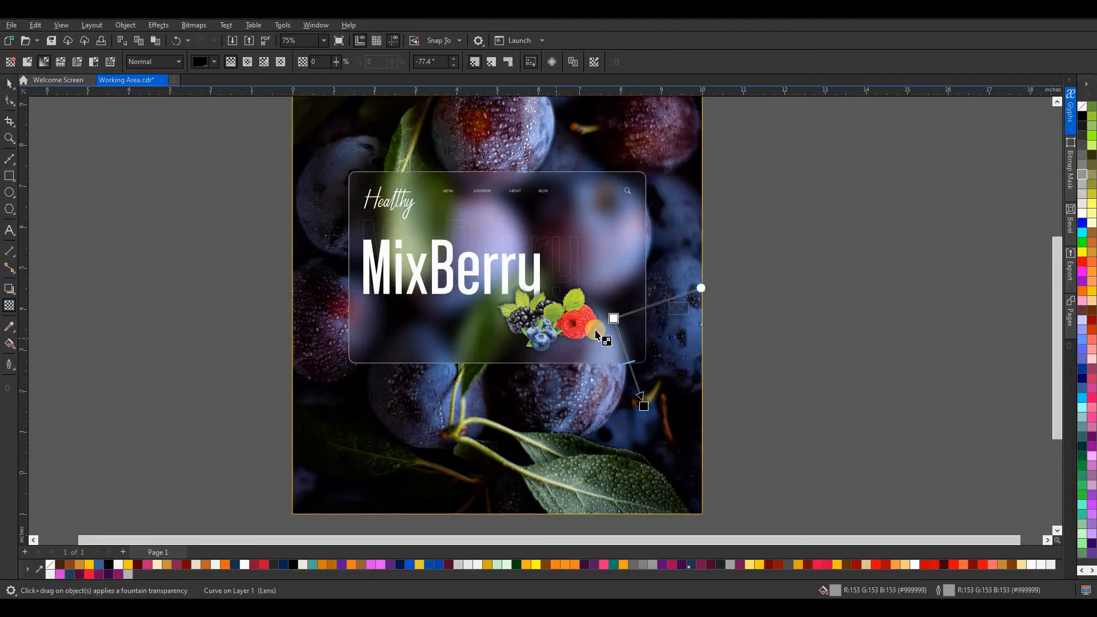
{"action": "left_click_drag", "start_coordinate": [613, 318], "coordinate": [531, 249]}
{"action": "left_click_drag", "start_coordinate": [644, 406], "coordinate": [570, 375]}
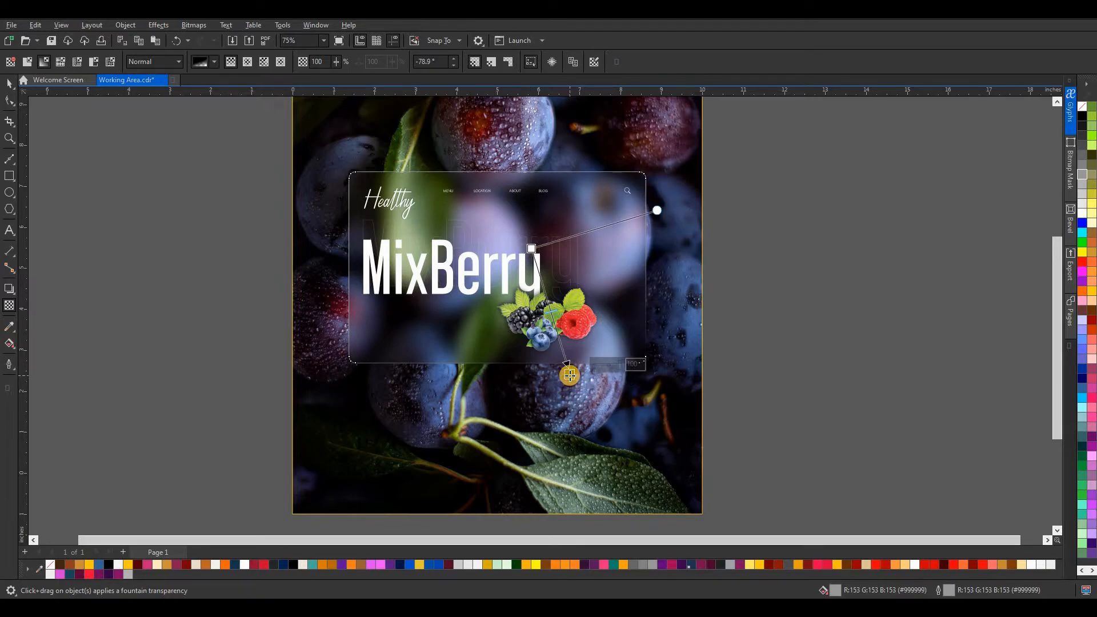
{"action": "left_click_drag", "start_coordinate": [532, 248], "coordinate": [503, 207]}
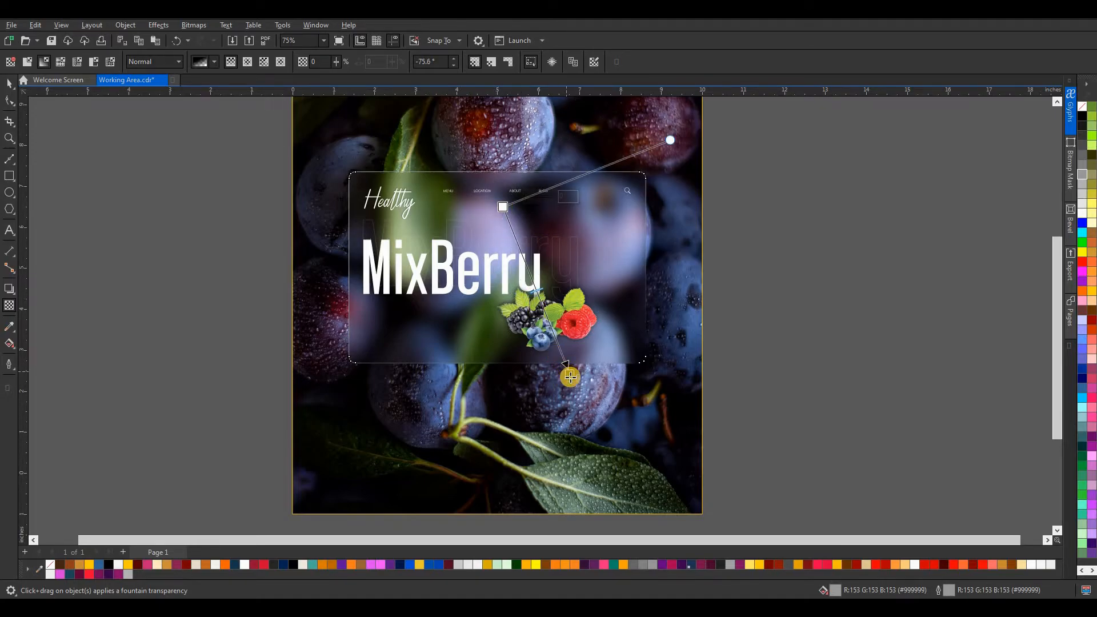
{"action": "left_click_drag", "start_coordinate": [570, 377], "coordinate": [560, 375]}
{"action": "left_click", "coordinate": [9, 84]}
{"action": "left_click", "coordinate": [157, 172]}
Zoom in on the glass panel to examine its faded border, lettering and berries up close
{"action": "scroll", "coordinate": [604, 274], "scroll_direction": "down", "scroll_amount": 2}
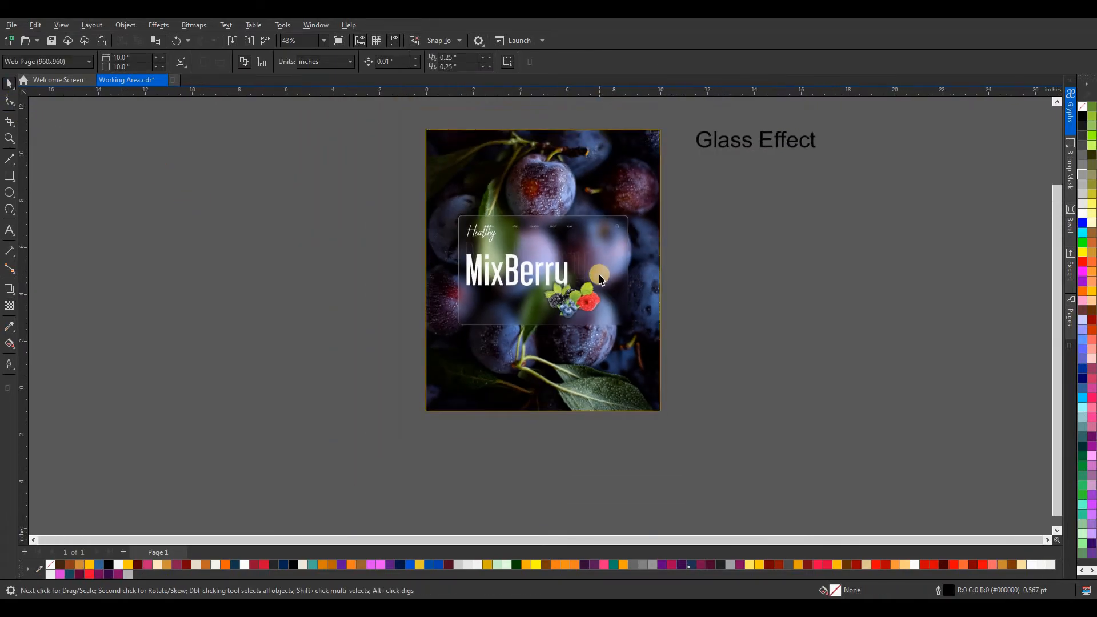
{"action": "scroll", "coordinate": [619, 310], "scroll_direction": "up", "scroll_amount": 1}
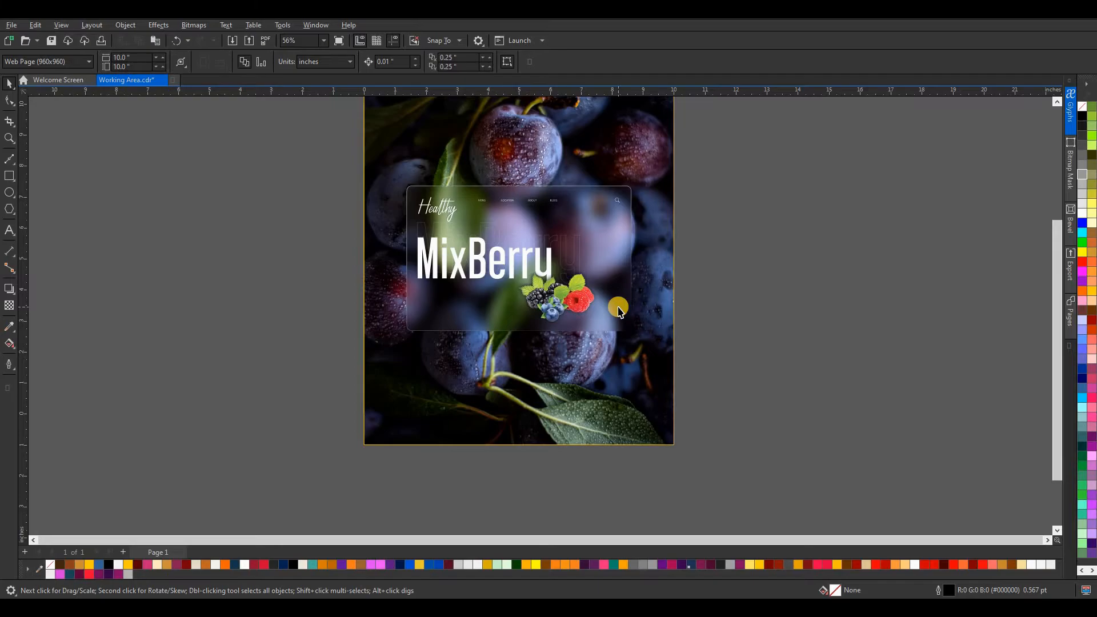
{"action": "scroll", "coordinate": [527, 268], "scroll_direction": "down", "scroll_amount": 2}
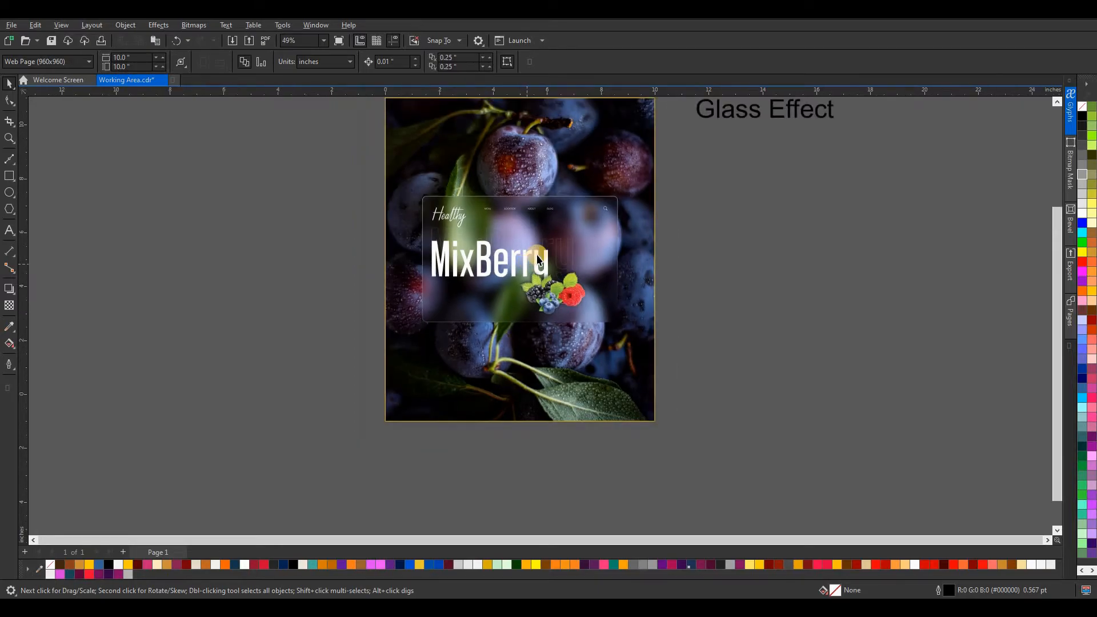
{"action": "scroll", "coordinate": [569, 189], "scroll_direction": "up", "scroll_amount": 1}
{"action": "scroll", "coordinate": [610, 229], "scroll_direction": "up", "scroll_amount": 2}
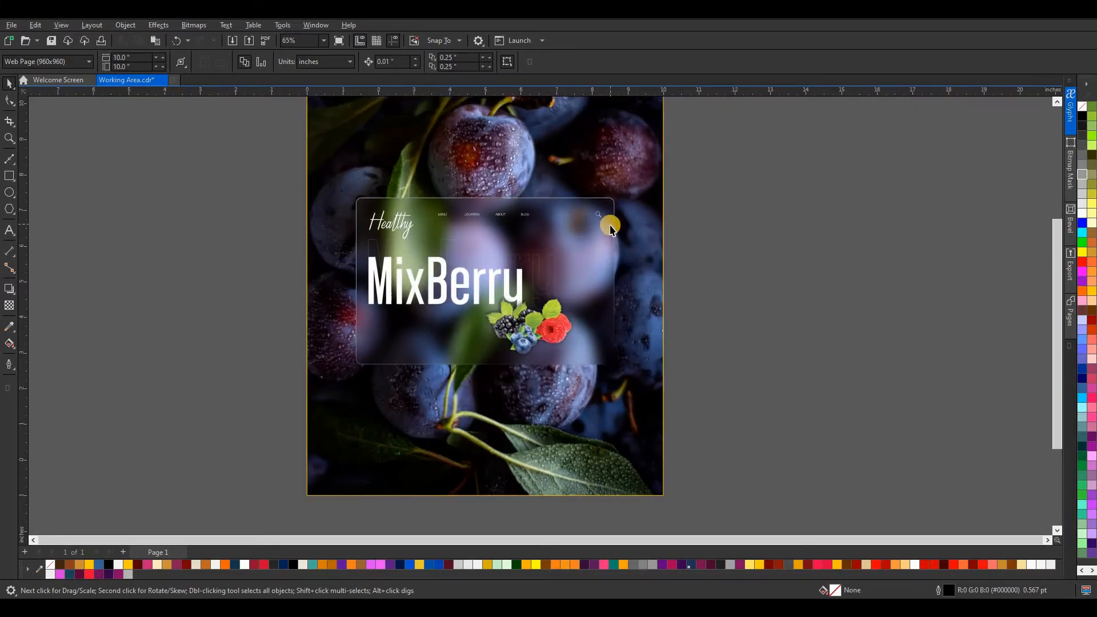
{"action": "left_click", "coordinate": [9, 139]}
{"action": "left_click_drag", "start_coordinate": [207, 161], "coordinate": [801, 442]}
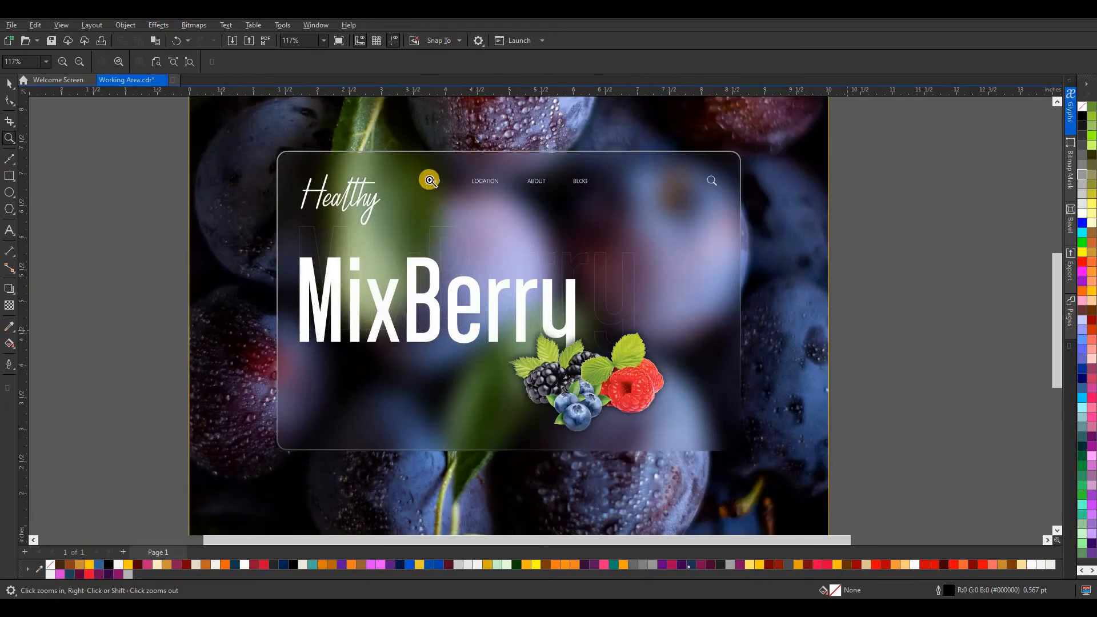
Remove the outline from the plum background image and deselect it
{"action": "left_click", "coordinate": [9, 84]}
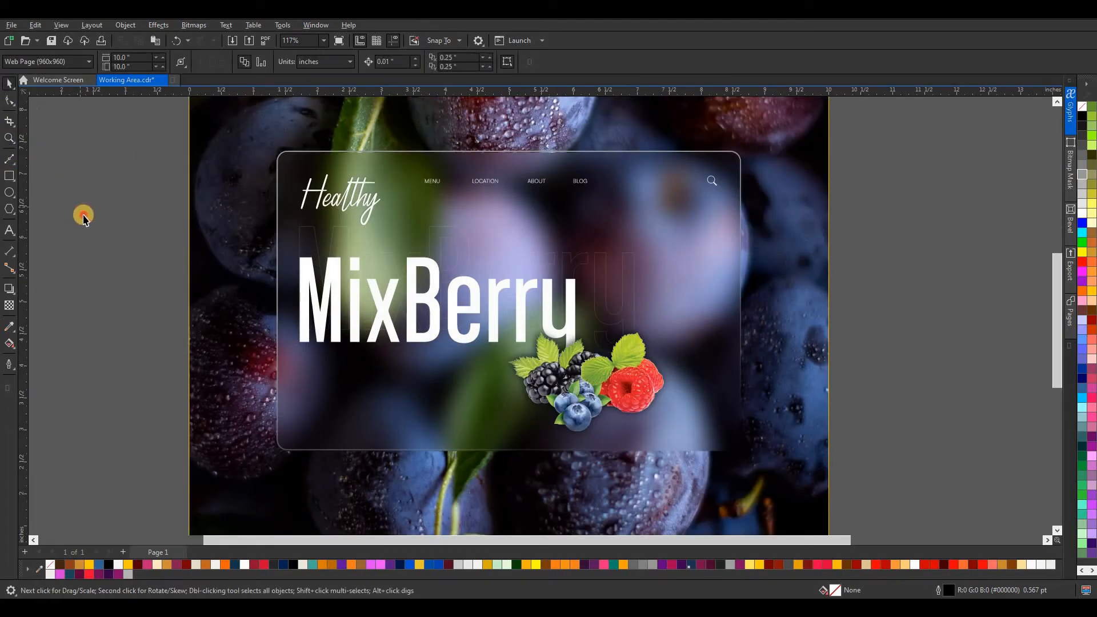
{"action": "scroll", "coordinate": [451, 301], "scroll_direction": "down", "scroll_amount": 4}
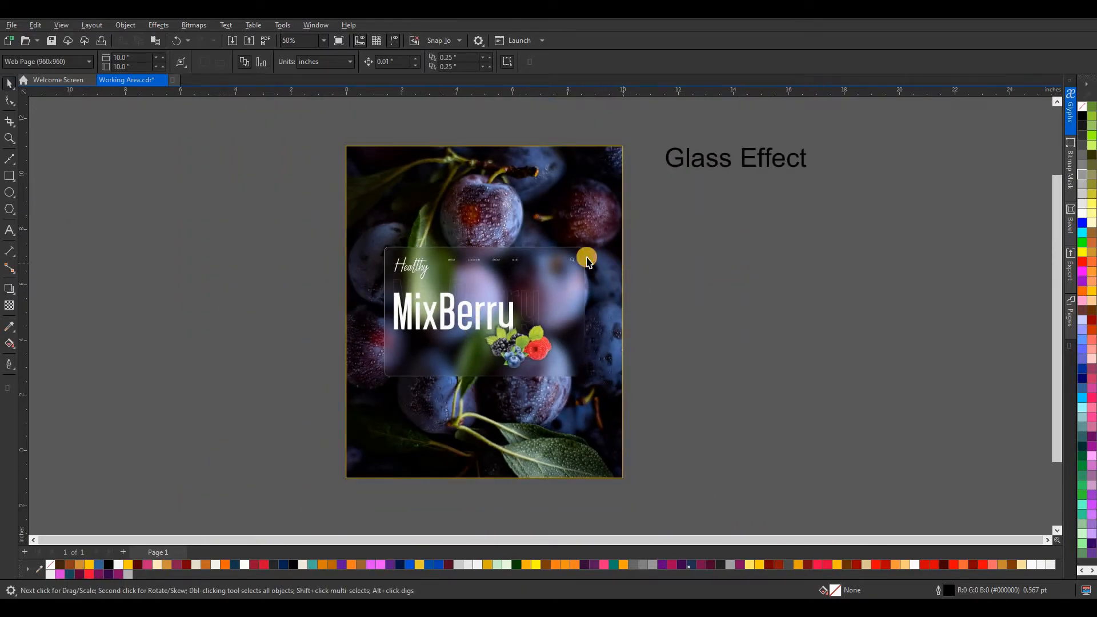
{"action": "scroll", "coordinate": [610, 183], "scroll_direction": "down", "scroll_amount": 1}
{"action": "left_click", "coordinate": [610, 186]}
{"action": "right_click", "coordinate": [52, 564]}
{"action": "left_click", "coordinate": [116, 418]}
Delete the "Glass Effect" text that sits outside the artwork
{"action": "left_click_drag", "start_coordinate": [698, 178], "coordinate": [498, 138]}
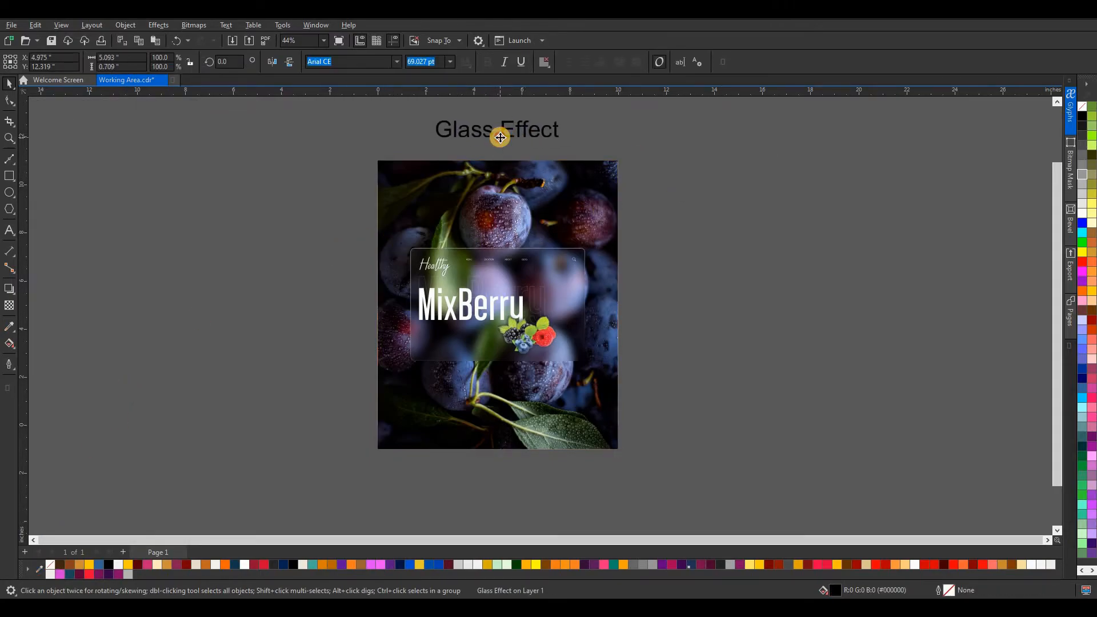
{"action": "key", "text": "Delete"}
{"action": "scroll", "coordinate": [592, 290], "scroll_direction": "up", "scroll_amount": 1}
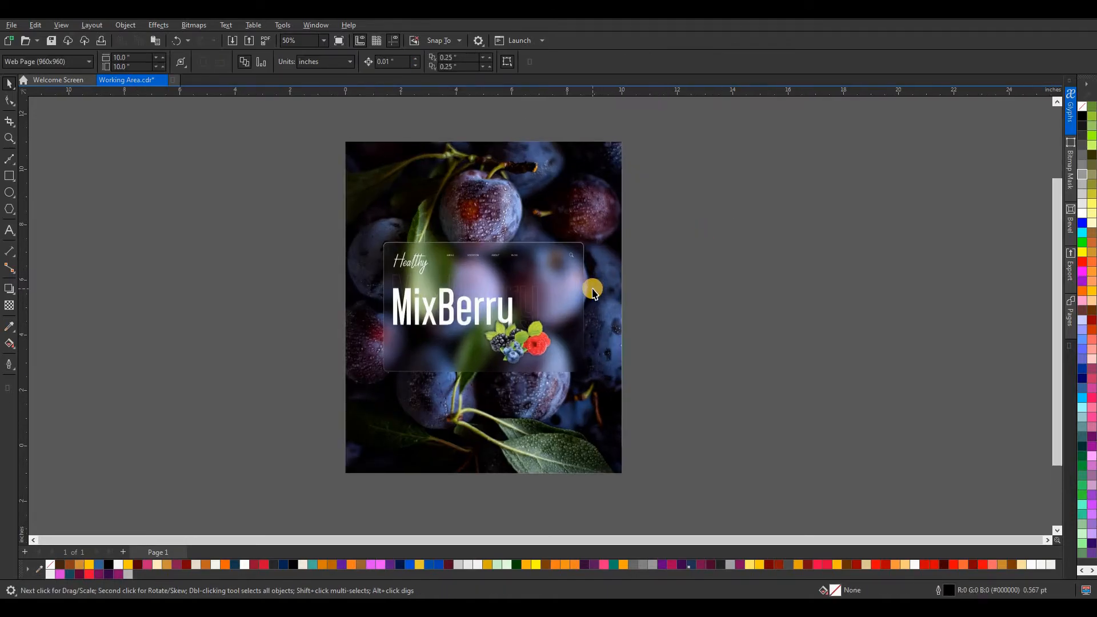
Draw a circle about 0.285 in across inside the glass panel's lower-left corner with an off-white #F5F5F5 outline
{"action": "left_click_drag", "start_coordinate": [316, 125], "coordinate": [696, 506]}
{"action": "key", "text": "space"}
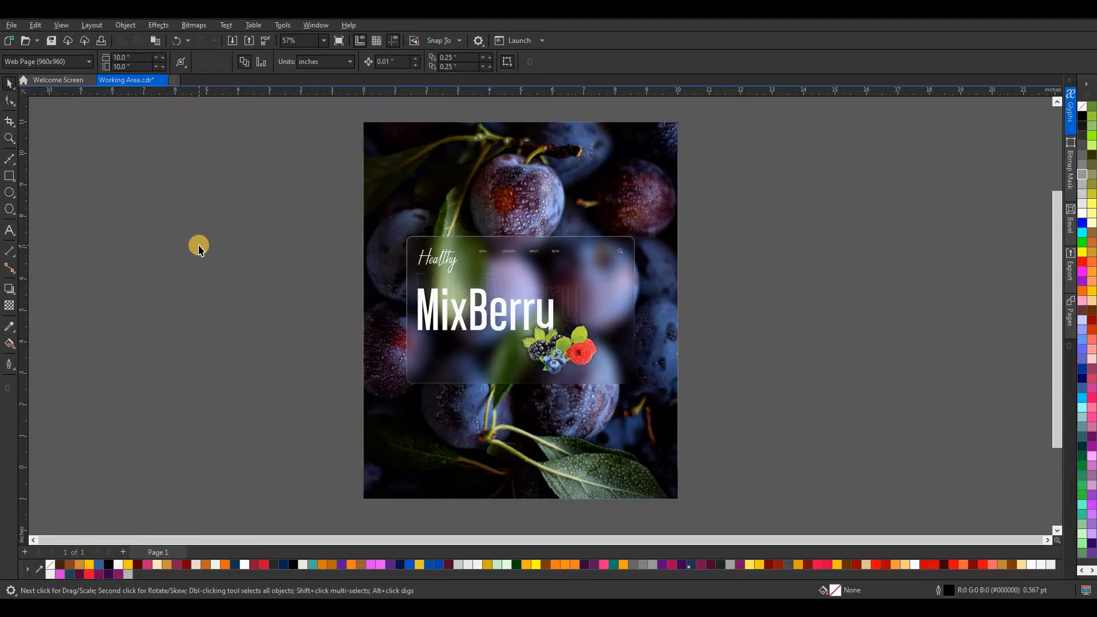
{"action": "scroll", "coordinate": [554, 424], "scroll_direction": "up", "scroll_amount": 1}
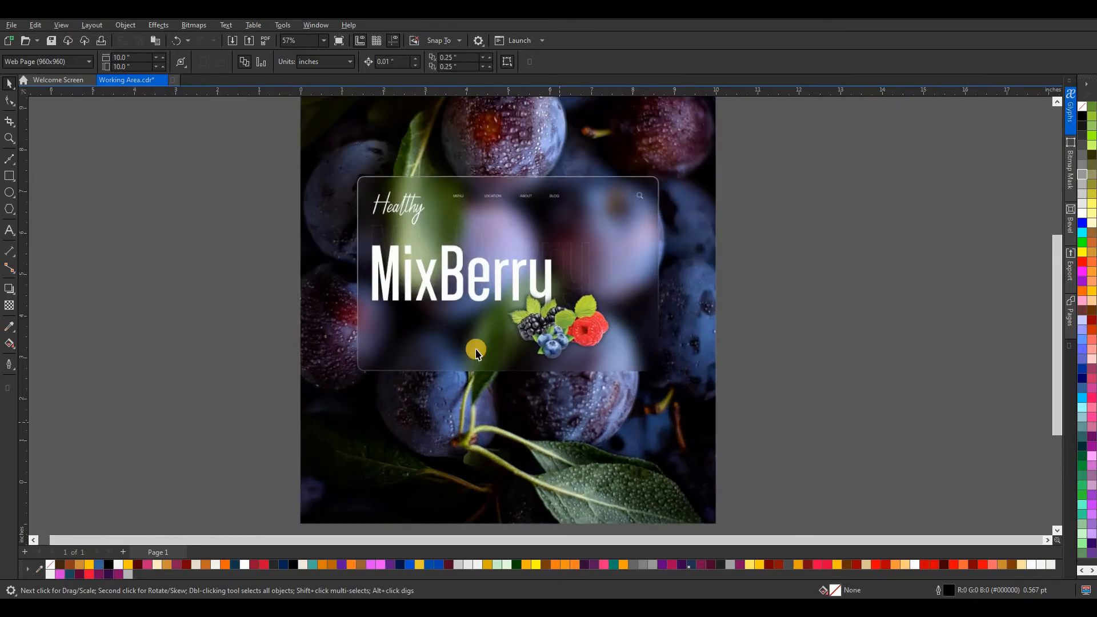
{"action": "left_click", "coordinate": [9, 193]}
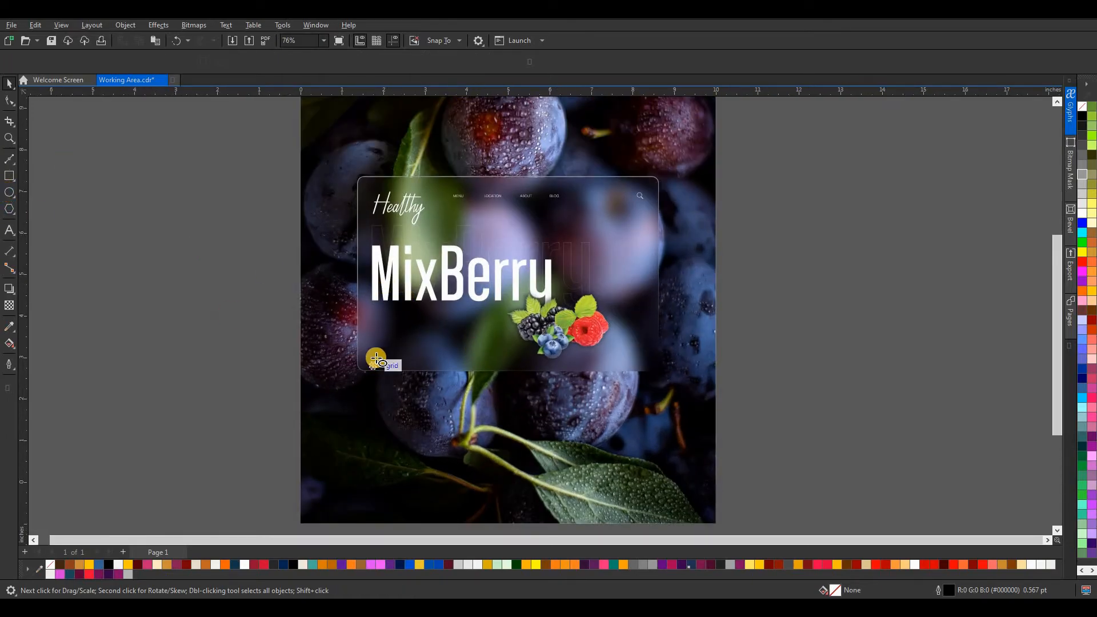
{"action": "left_click_drag", "start_coordinate": [382, 359], "coordinate": [382, 363]}
{"action": "right_click", "coordinate": [119, 565]}
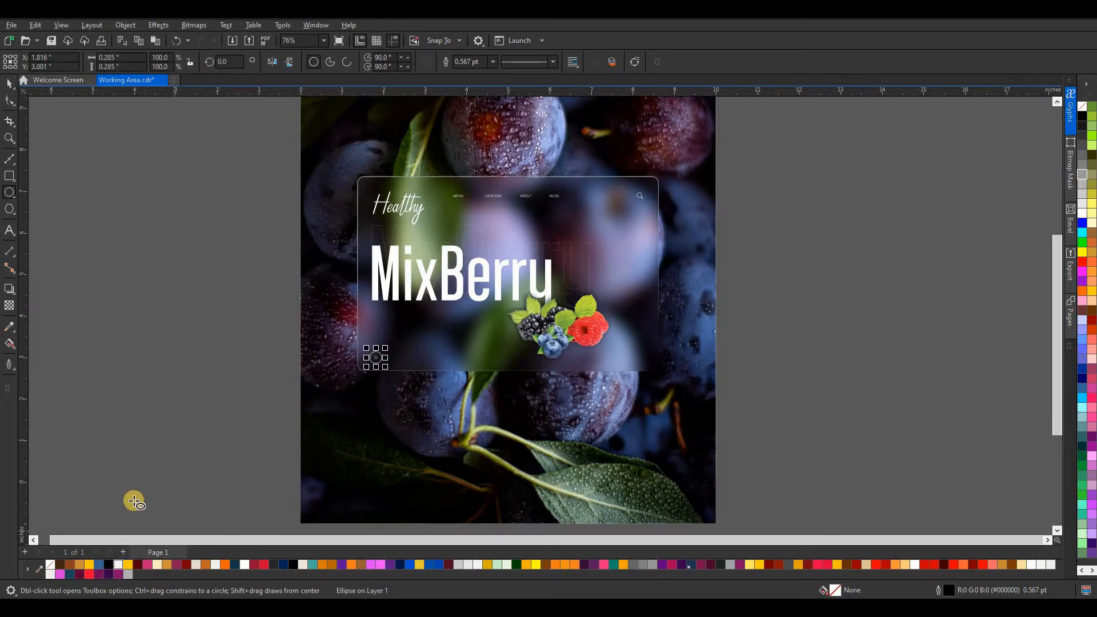
{"action": "left_click", "coordinate": [10, 84]}
{"action": "left_click", "coordinate": [182, 333]}
Scale the small corner circle down to about 0.235 in across
{"action": "scroll", "coordinate": [377, 380], "scroll_direction": "up", "scroll_amount": 2}
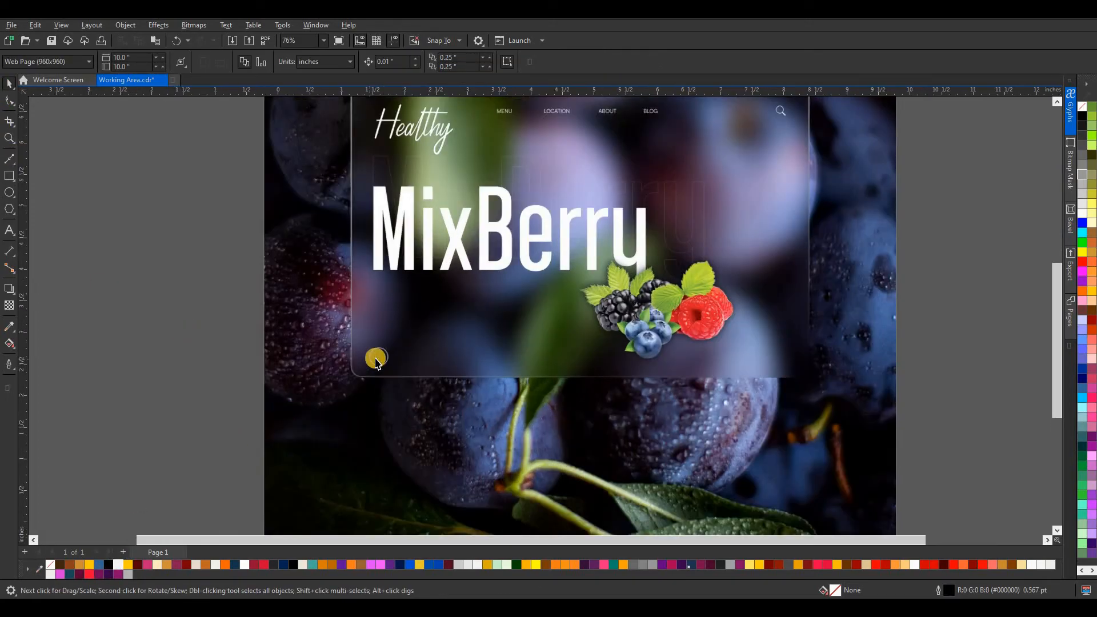
{"action": "left_click", "coordinate": [382, 355]}
{"action": "scroll", "coordinate": [390, 371], "scroll_direction": "up", "scroll_amount": 3}
{"action": "left_click_drag", "start_coordinate": [391, 366], "coordinate": [376, 350]}
{"action": "left_click", "coordinate": [105, 382]}
{"action": "scroll", "coordinate": [382, 264], "scroll_direction": "down", "scroll_amount": 1}
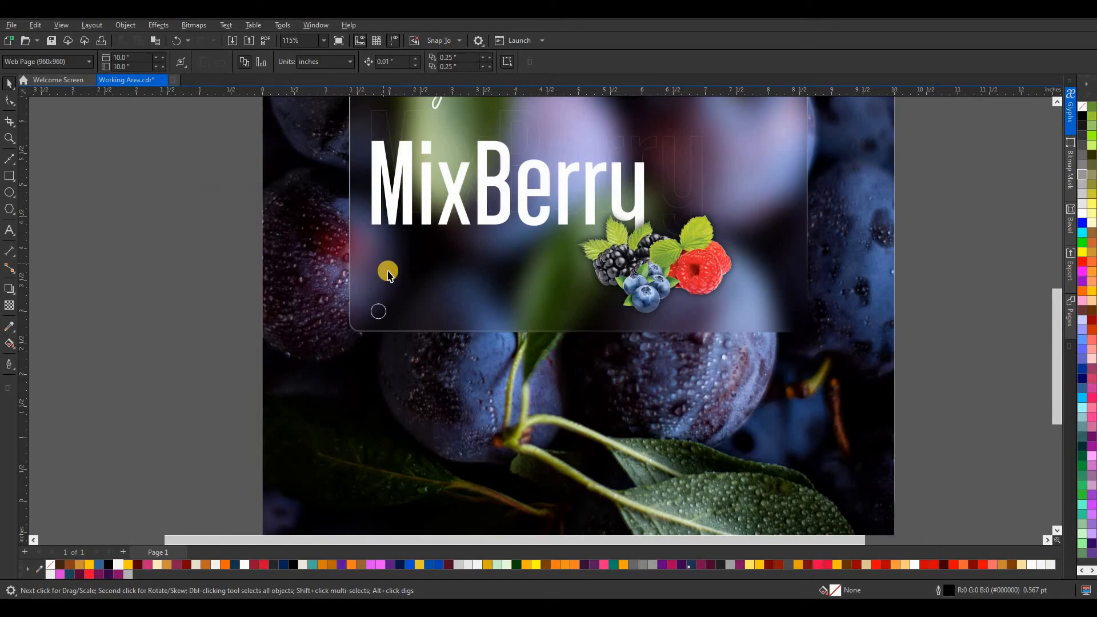
Fill the small circle with dark grey #4D4D4D and remove its outline
{"action": "scroll", "coordinate": [393, 318], "scroll_direction": "up", "scroll_amount": 2}
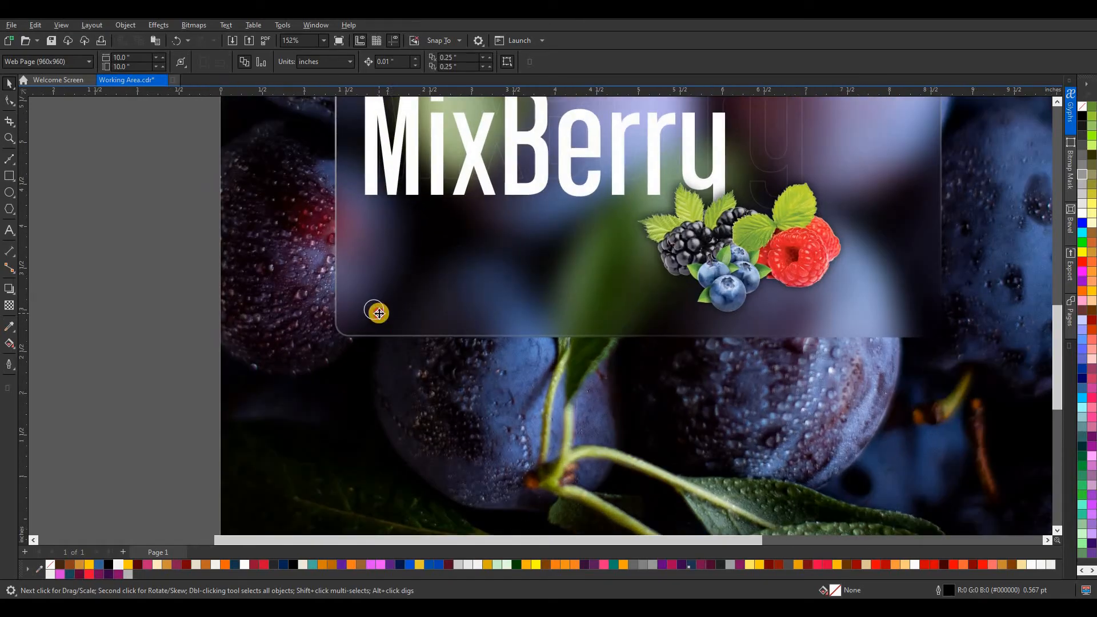
{"action": "left_click", "coordinate": [379, 313]}
{"action": "left_click", "coordinate": [74, 566]}
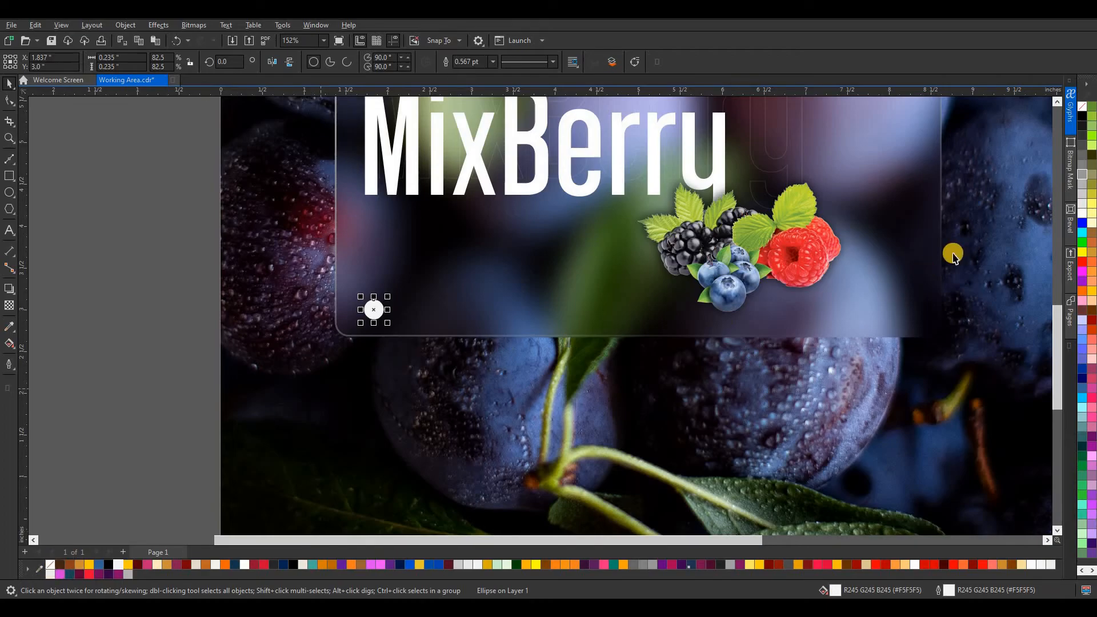
{"action": "right_click", "coordinate": [1080, 146]}
{"action": "left_click", "coordinate": [1082, 146]}
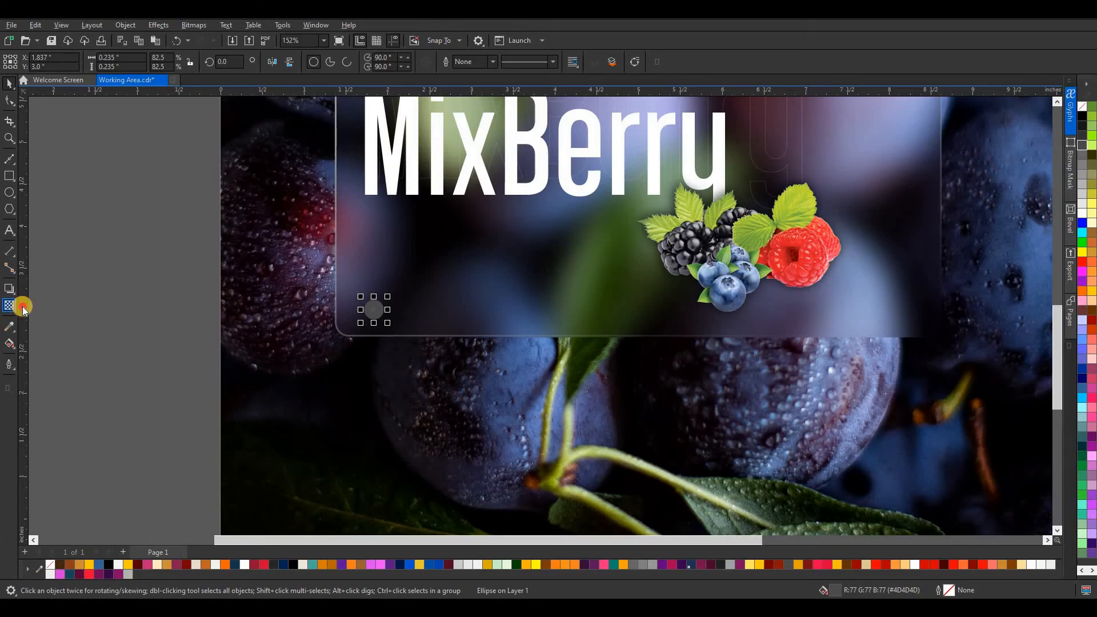
Apply a uniform transparency of 66 to the small dark grey circle
{"action": "left_click", "coordinate": [23, 308]}
{"action": "left_click", "coordinate": [365, 330]}
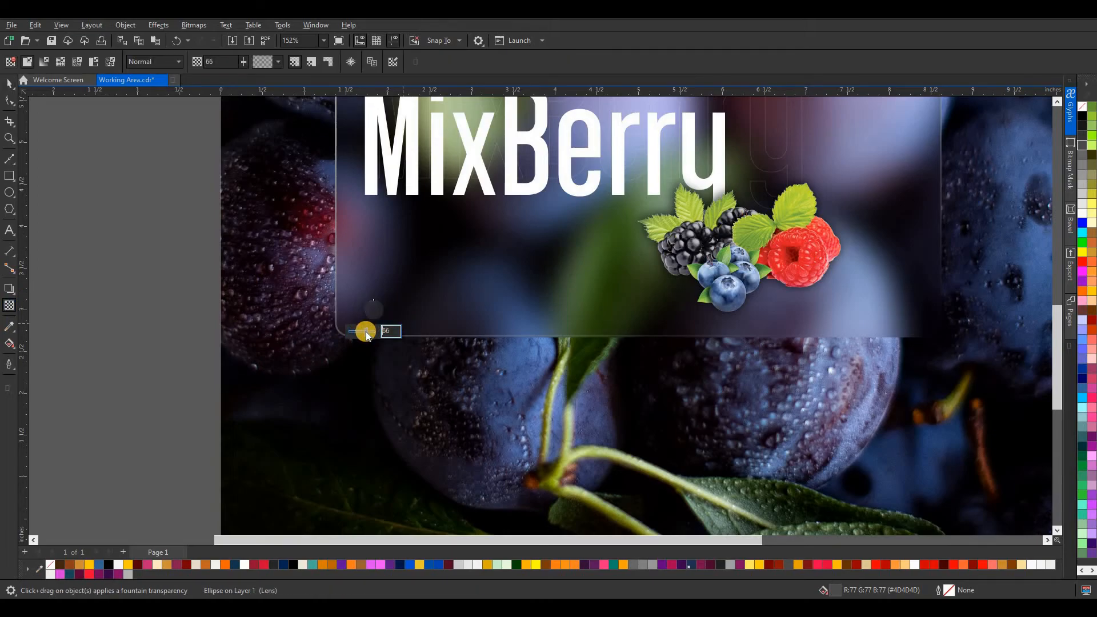
{"action": "left_click", "coordinate": [8, 83]}
{"action": "left_click", "coordinate": [156, 265]}
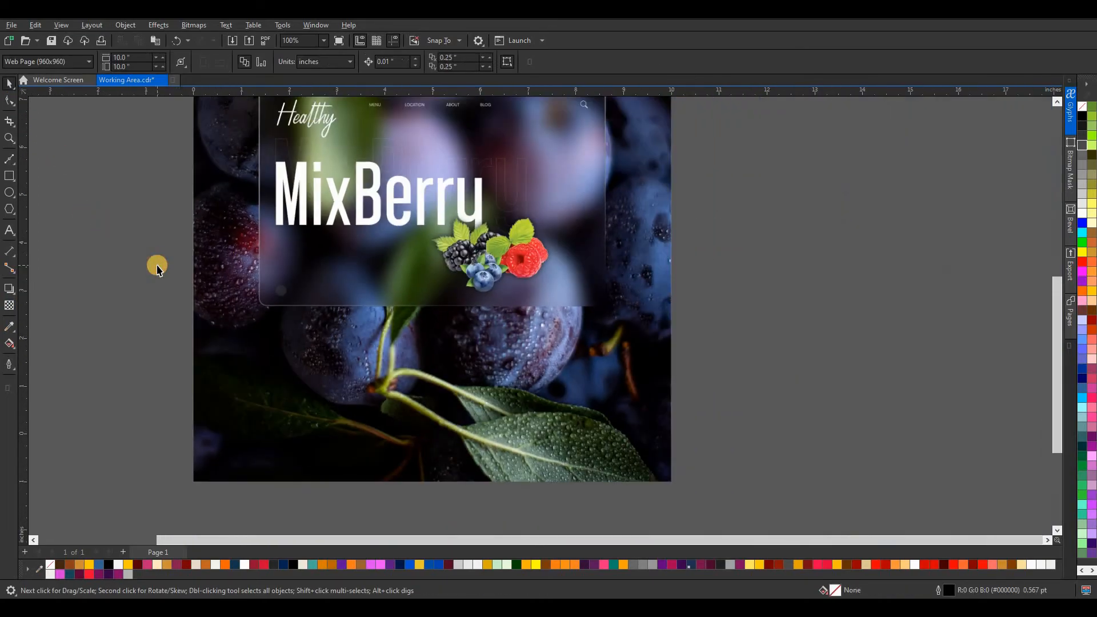
Insert the Wingdings 3 arrowhead glyph and place it just beside the small circle
{"action": "scroll", "coordinate": [156, 265], "scroll_direction": "down", "scroll_amount": 3}
{"action": "left_click", "coordinate": [1070, 117]}
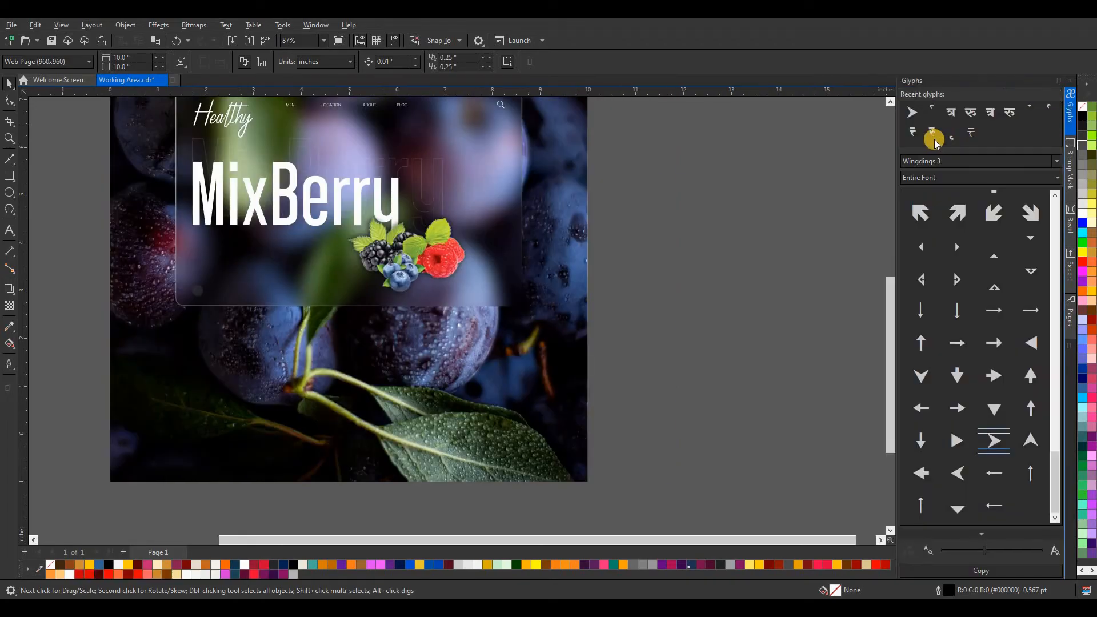
{"action": "double_click", "coordinate": [916, 116]}
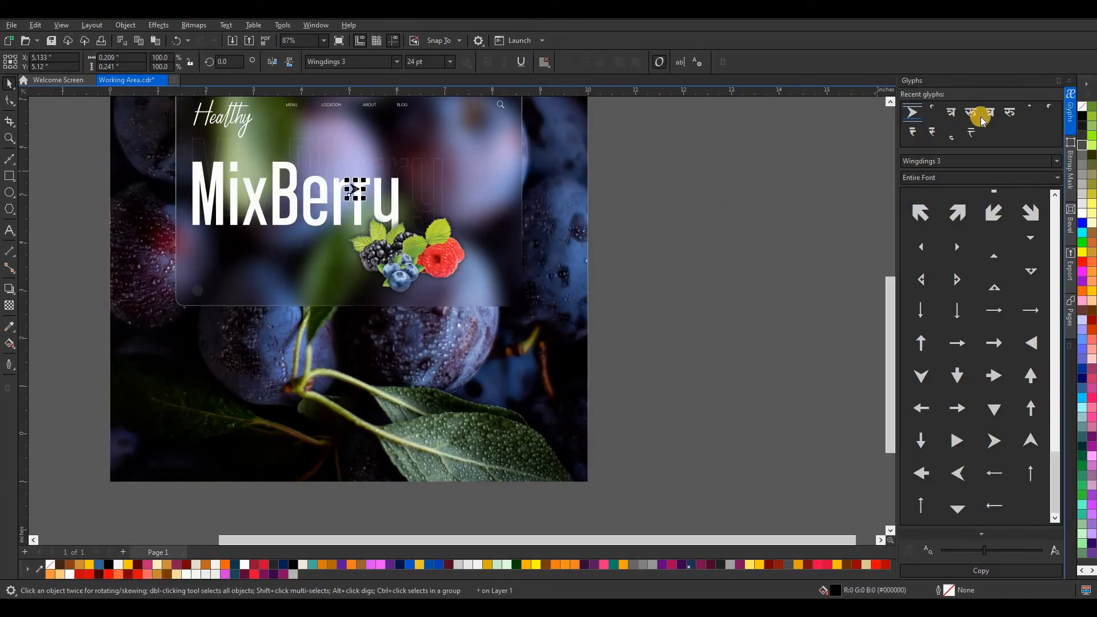
{"action": "left_click", "coordinate": [1059, 82]}
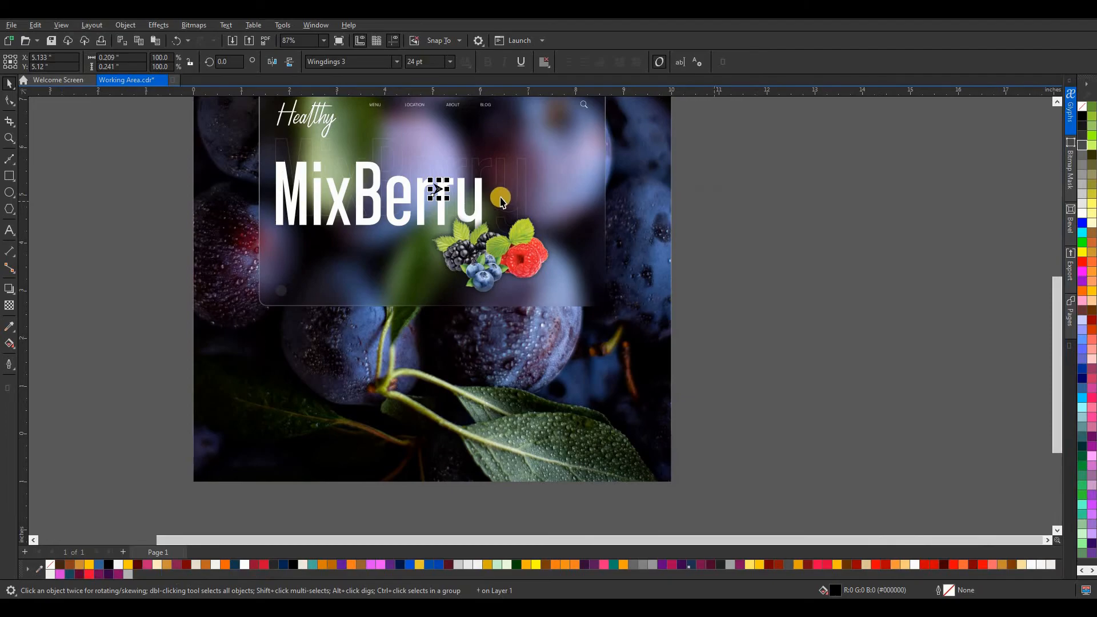
{"action": "left_click_drag", "start_coordinate": [436, 187], "coordinate": [314, 292]}
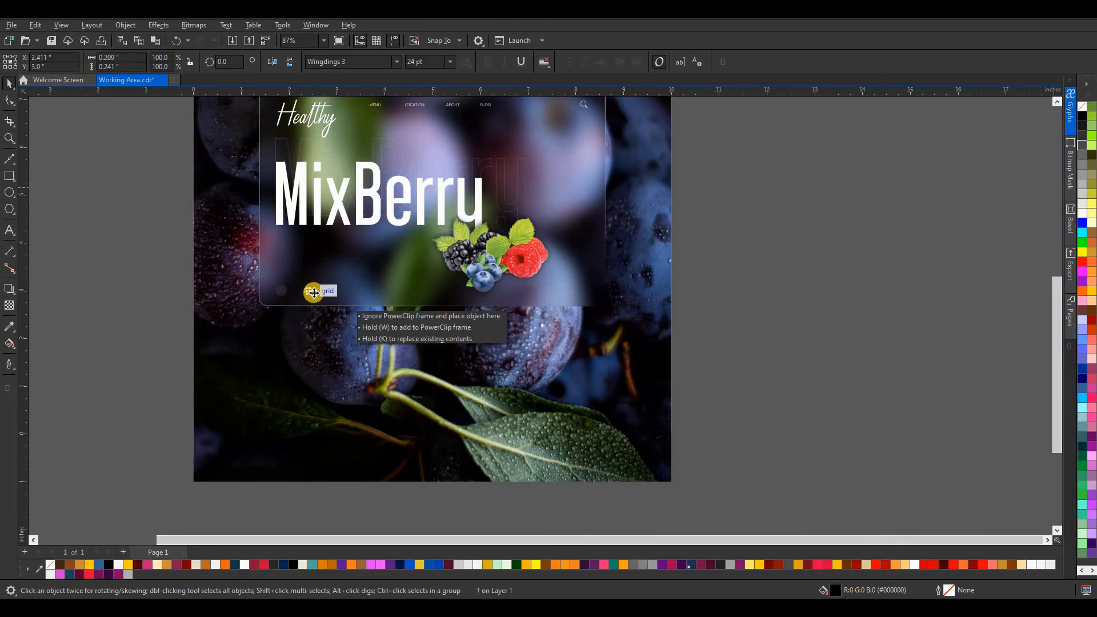
Flip the arrowhead to point left, shrink it to about 0.104 × 0.12 in and position it over the circle
{"action": "scroll", "coordinate": [265, 299], "scroll_direction": "up", "scroll_amount": 4}
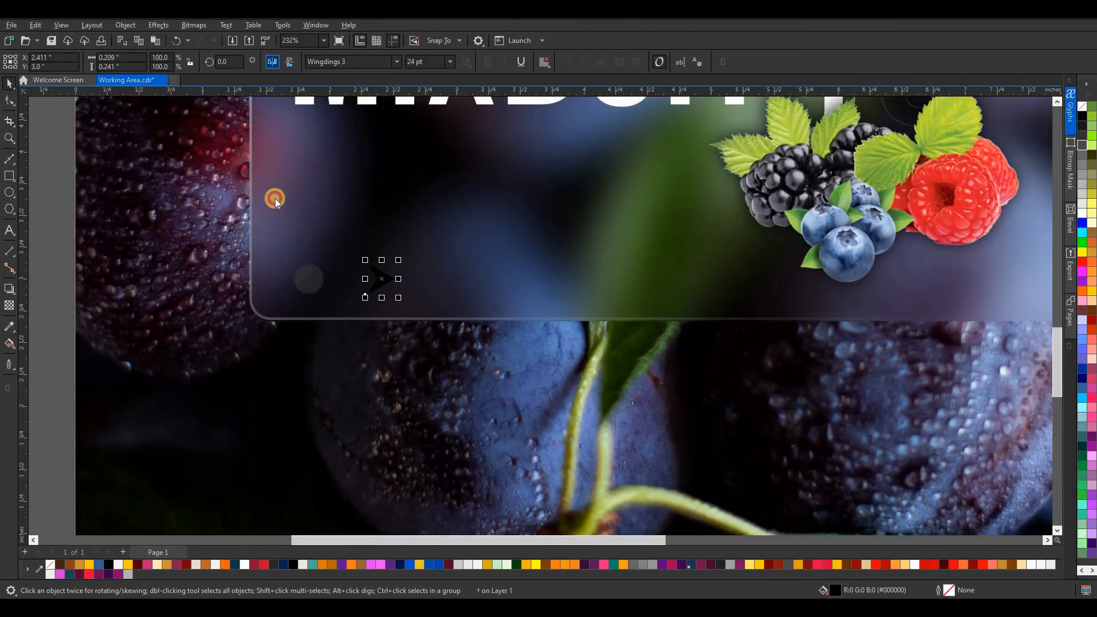
{"action": "scroll", "coordinate": [364, 297], "scroll_direction": "up", "scroll_amount": 1}
{"action": "left_click_drag", "start_coordinate": [401, 299], "coordinate": [295, 279]}
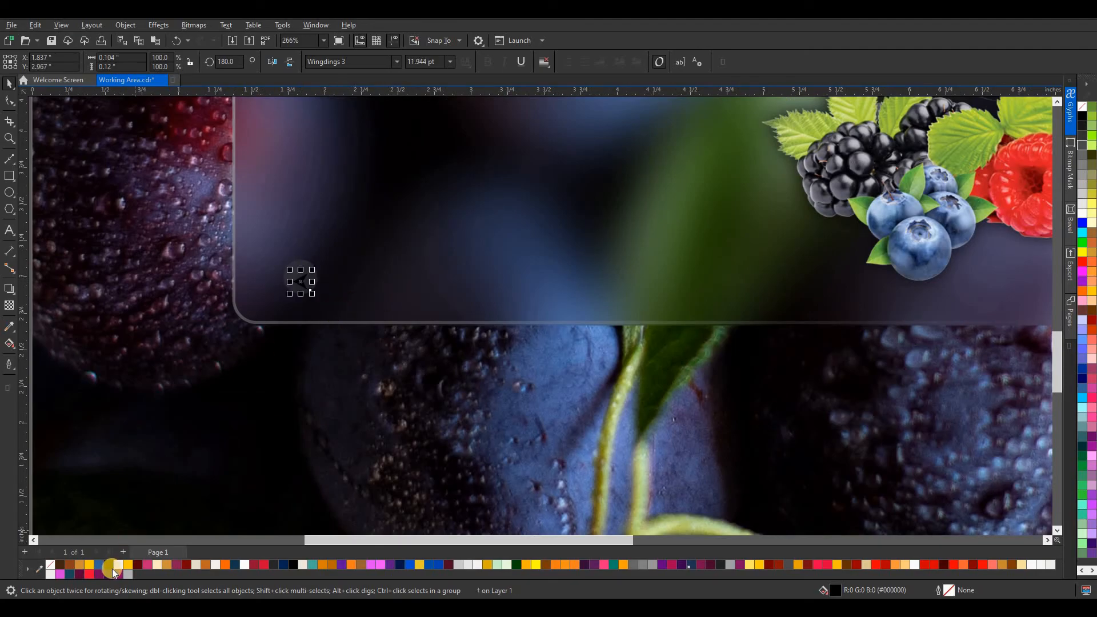
Fill the arrowhead with off-white #F5F5F5 and centre it in the circle
{"action": "left_click", "coordinate": [113, 567]}
{"action": "left_click", "coordinate": [299, 282]}
{"action": "scroll", "coordinate": [299, 281], "scroll_direction": "up", "scroll_amount": 2}
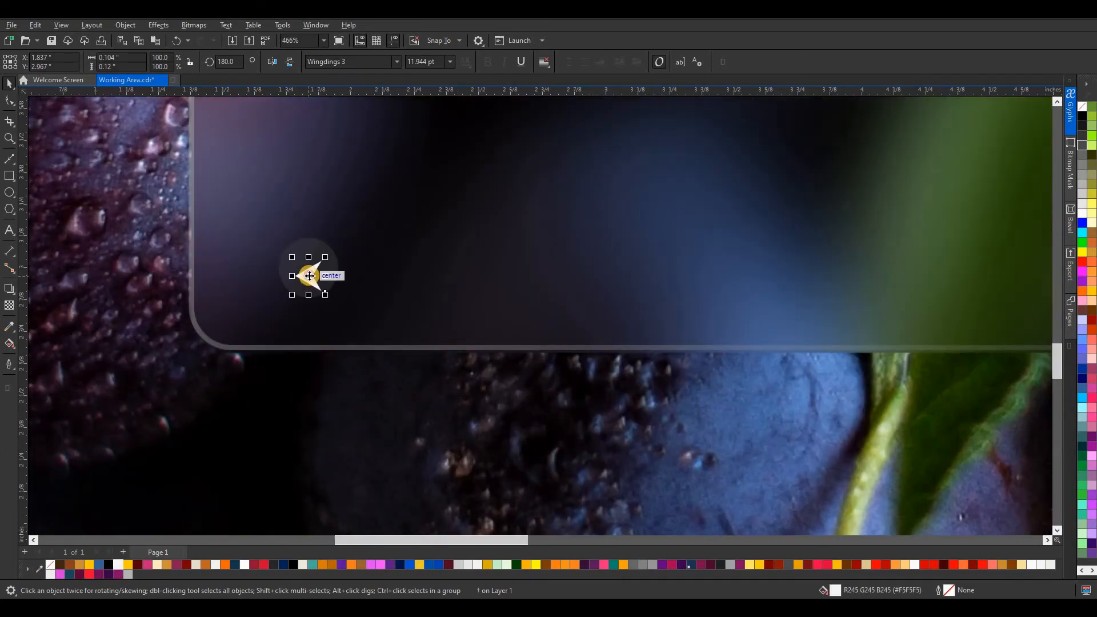
{"action": "scroll", "coordinate": [312, 273], "scroll_direction": "down", "scroll_amount": 3}
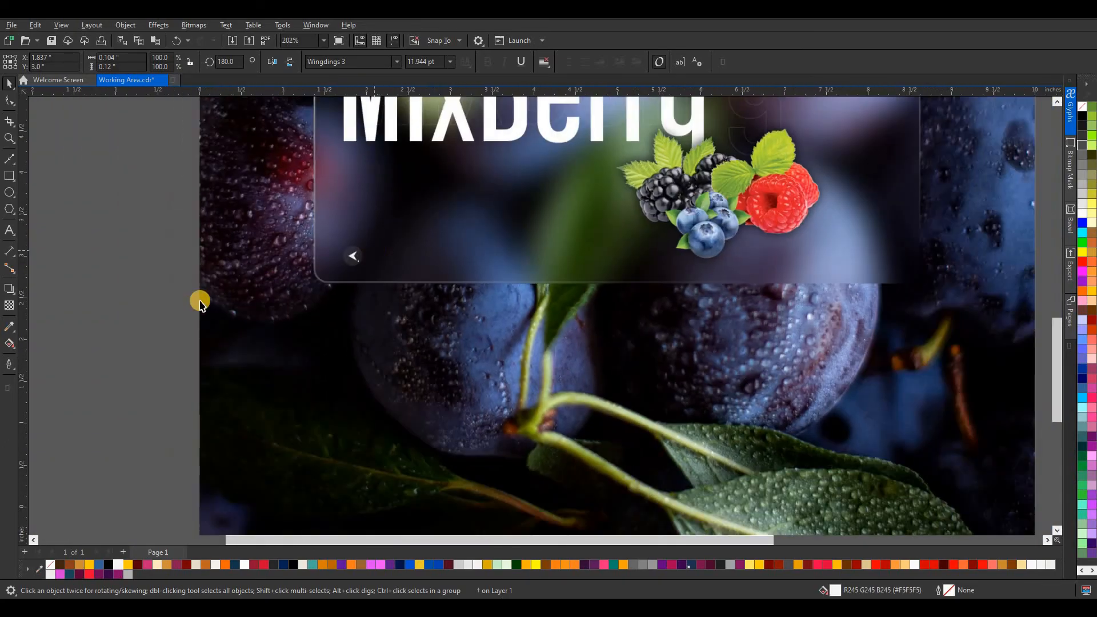
Copy the circle and arrowhead straight across to the panel's lower-right corner and mirror the copy horizontally
{"action": "left_click", "coordinate": [148, 313]}
{"action": "scroll", "coordinate": [365, 299], "scroll_direction": "down", "scroll_amount": 2}
{"action": "left_click_drag", "start_coordinate": [235, 238], "coordinate": [407, 306]}
{"action": "scroll", "coordinate": [443, 286], "scroll_direction": "up", "scroll_amount": 1}
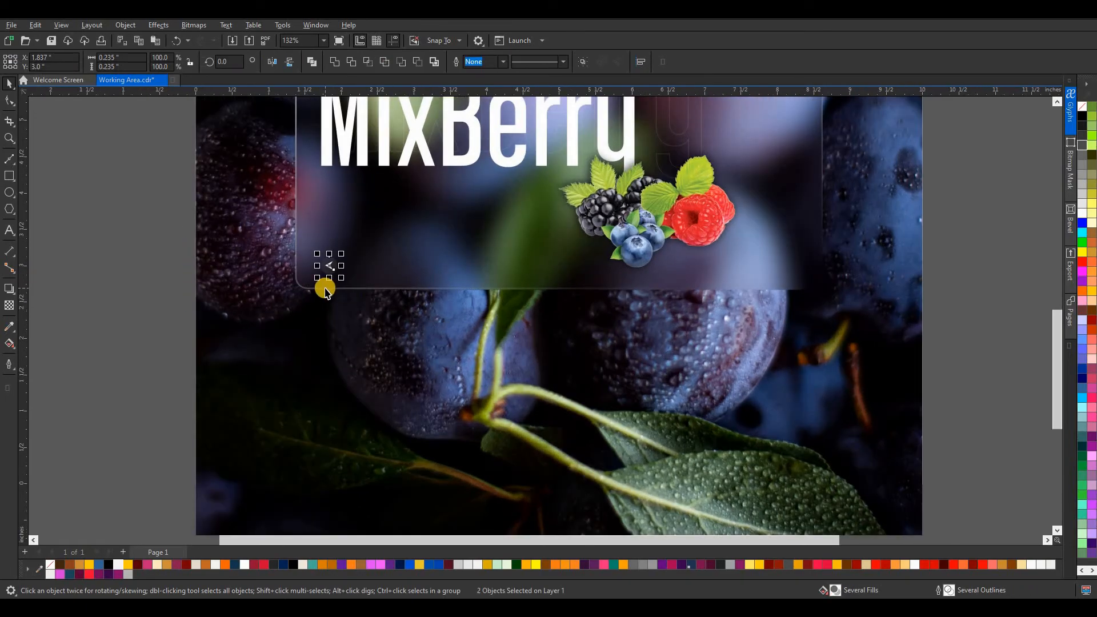
{"action": "left_click_drag", "start_coordinate": [335, 271], "coordinate": [788, 267]}
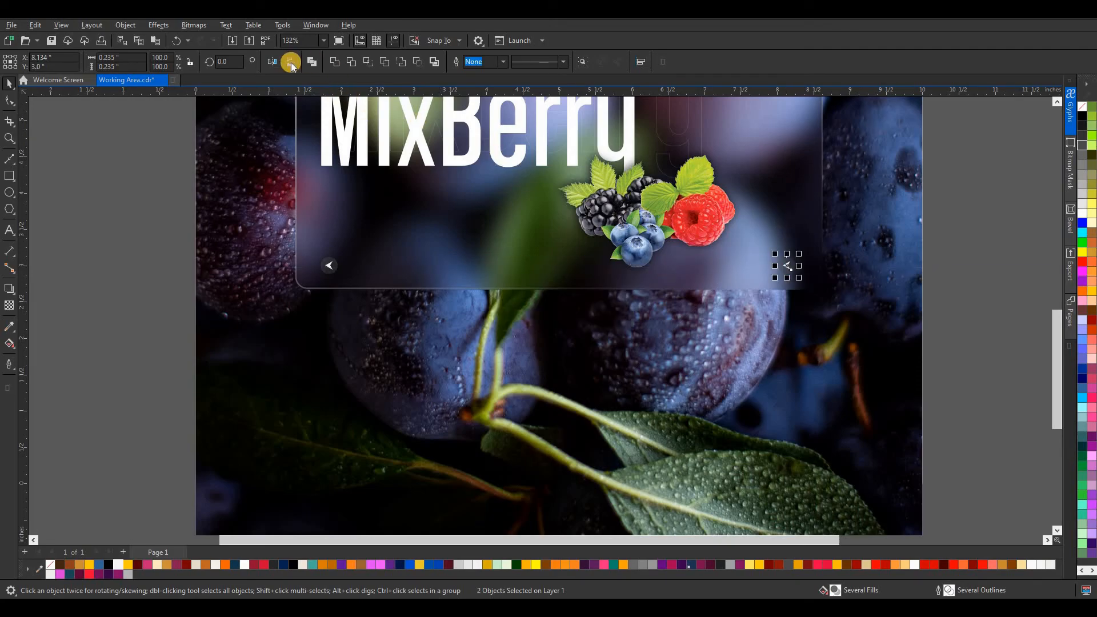
{"action": "left_click", "coordinate": [271, 62]}
{"action": "left_click", "coordinate": [350, 335]}
{"action": "scroll", "coordinate": [350, 335], "scroll_direction": "down", "scroll_amount": 2}
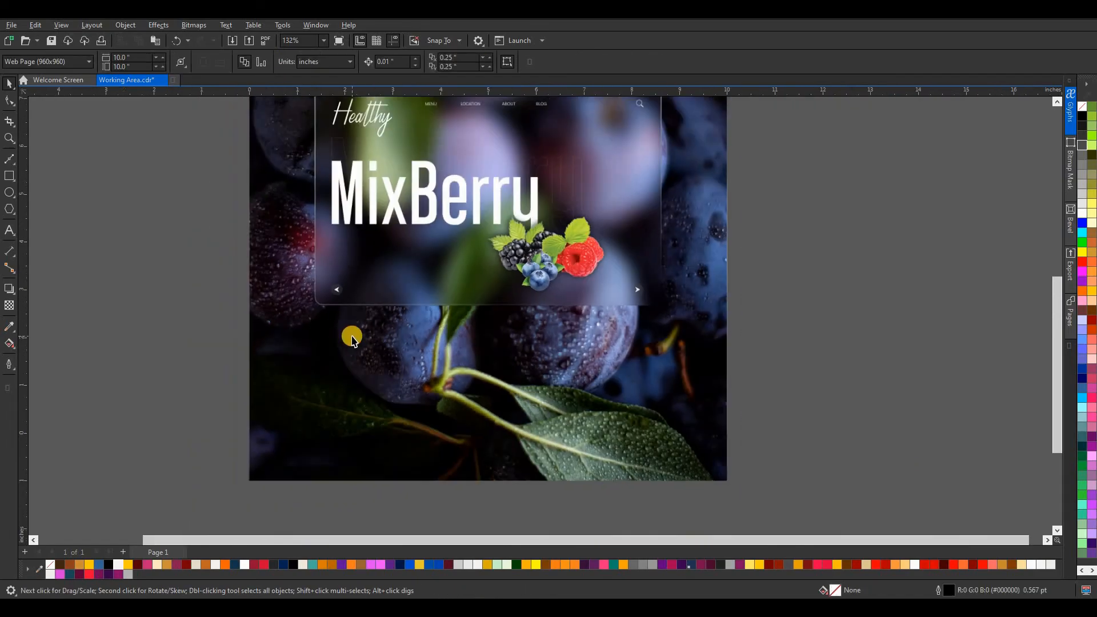
Examine the finished glass panel design with its arrow buttons up close and as a whole page
{"action": "scroll", "coordinate": [351, 338], "scroll_direction": "down", "scroll_amount": 1}
{"action": "scroll", "coordinate": [452, 170], "scroll_direction": "up", "scroll_amount": 2}
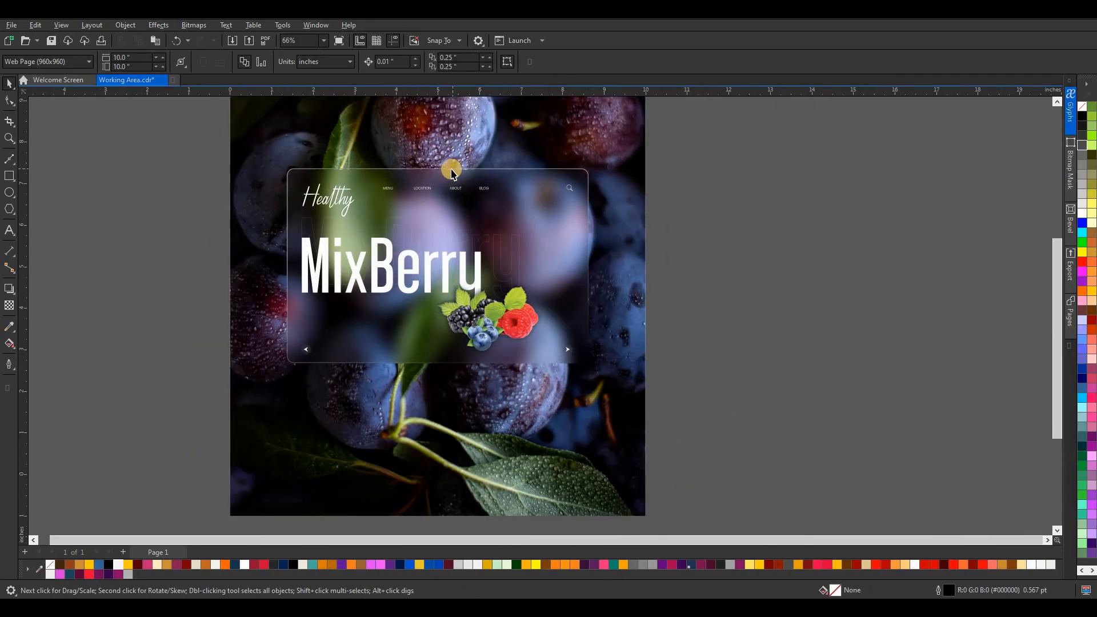
{"action": "scroll", "coordinate": [492, 363], "scroll_direction": "down", "scroll_amount": 4}
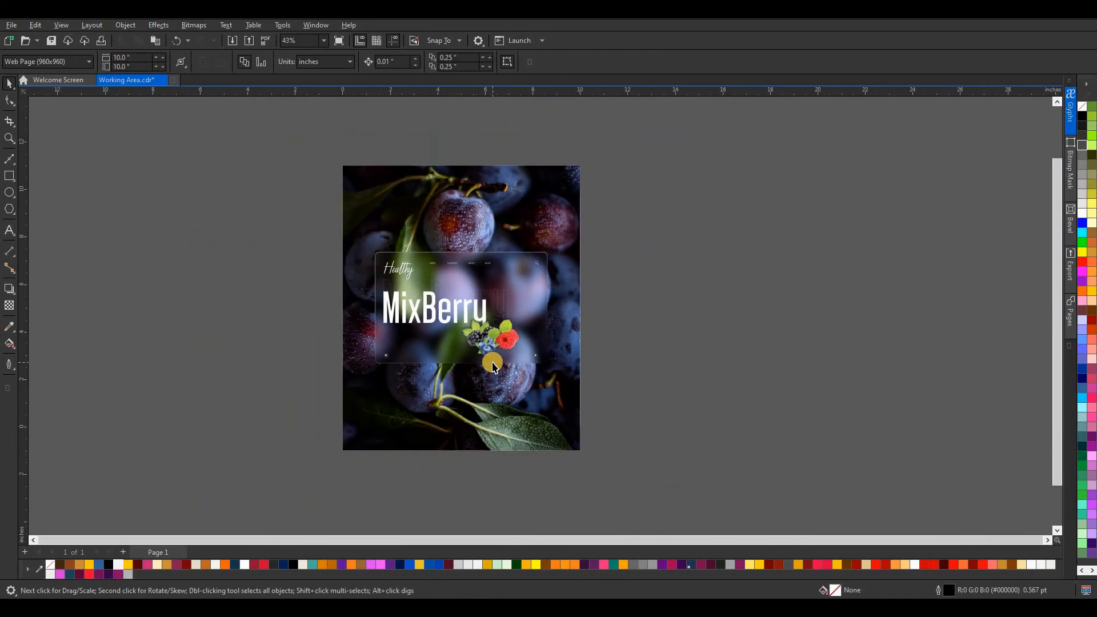
{"action": "left_click_drag", "start_coordinate": [675, 140], "coordinate": [264, 503]}
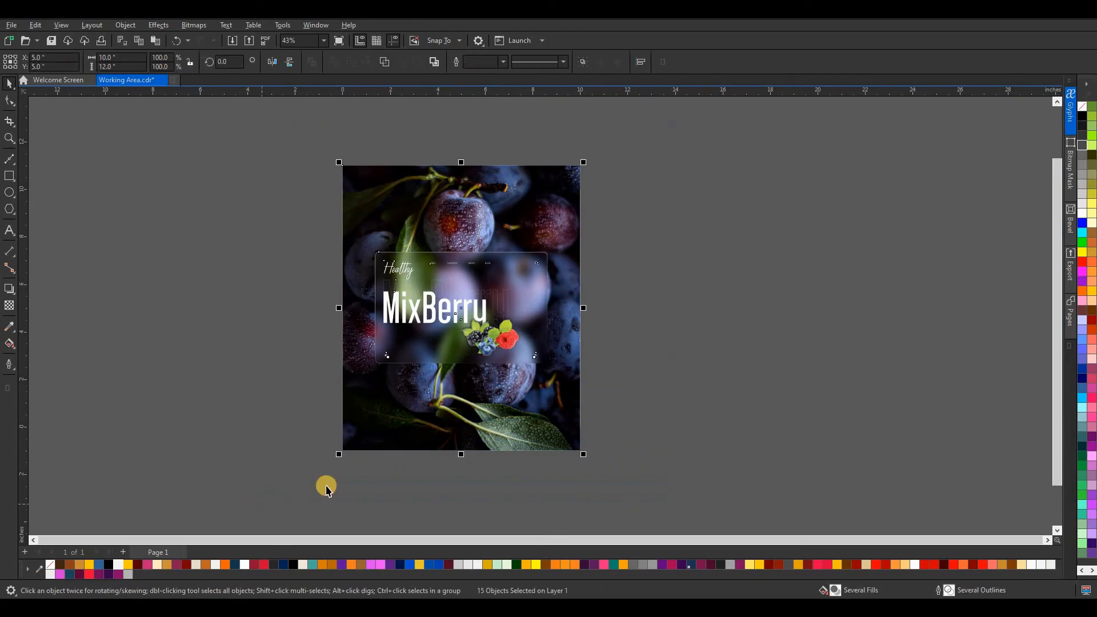
{"action": "left_click", "coordinate": [9, 138]}
{"action": "left_click_drag", "start_coordinate": [264, 129], "coordinate": [635, 500]}
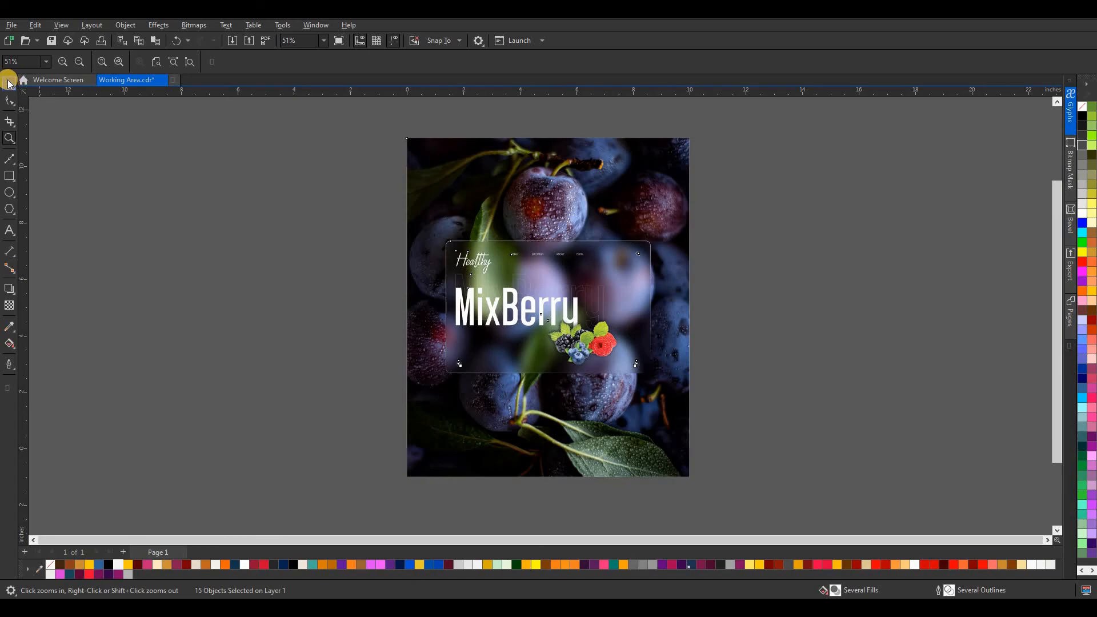
{"action": "left_click", "coordinate": [8, 84]}
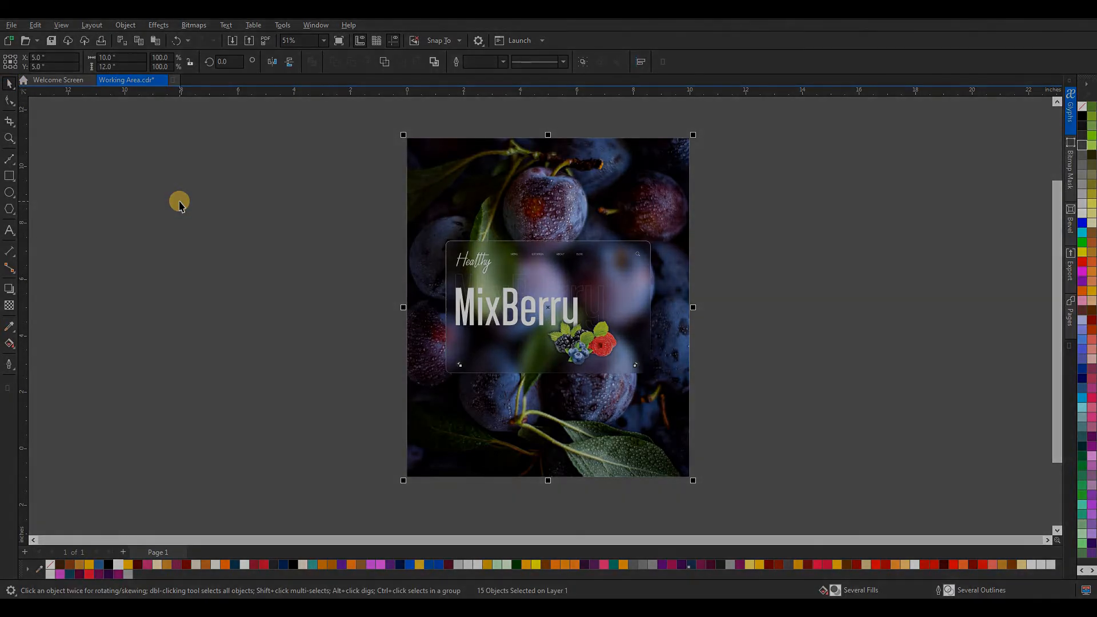
{"action": "left_click", "coordinate": [179, 205]}
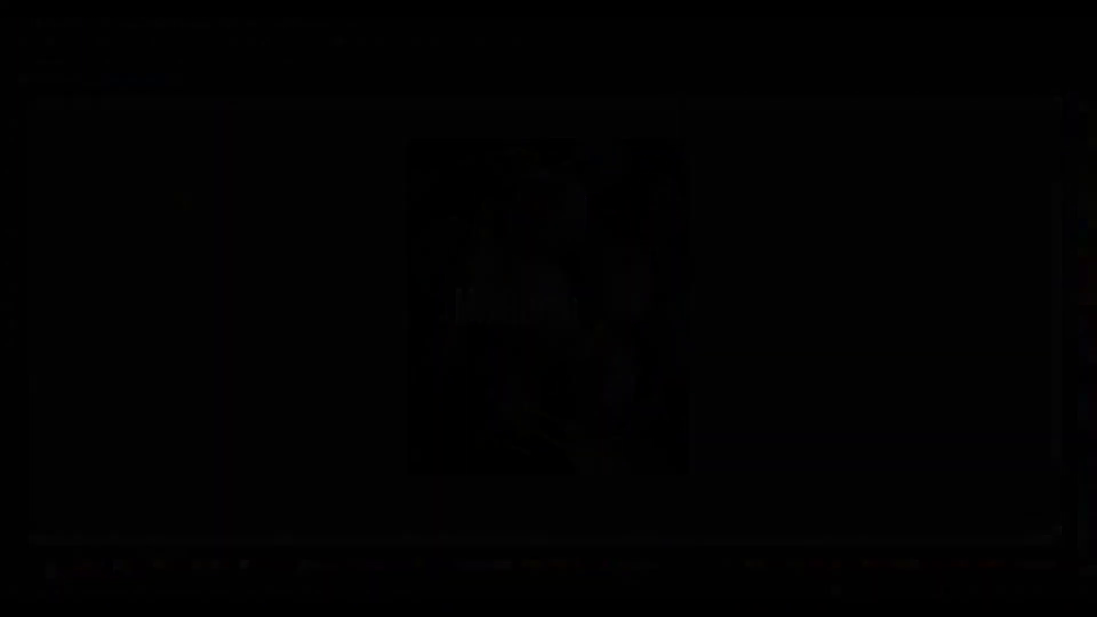